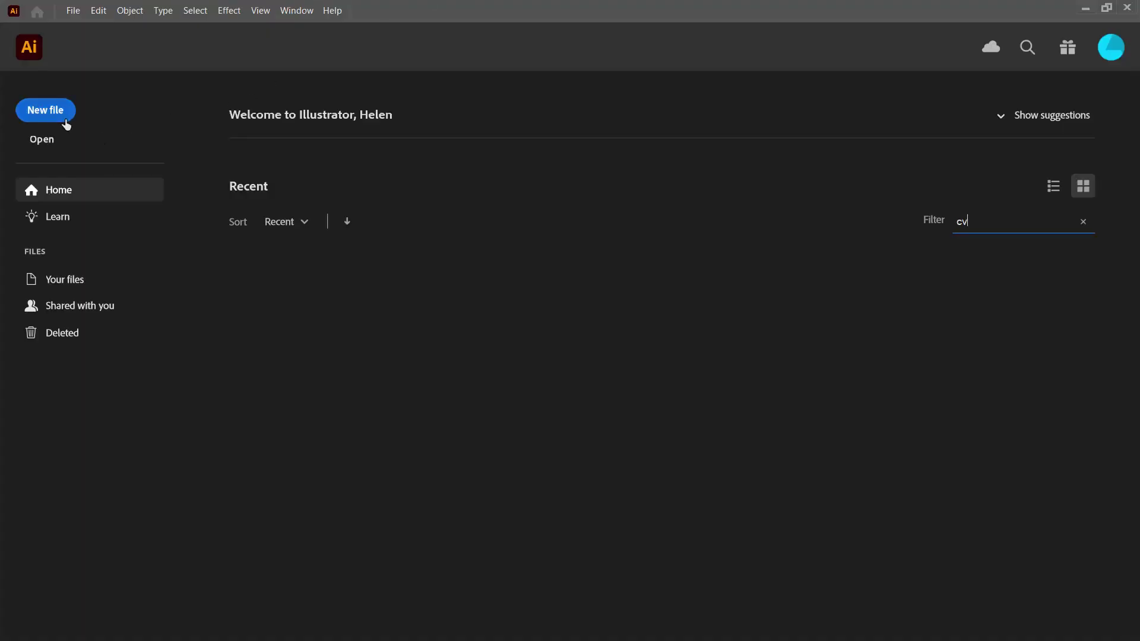
Create a new 1000 x 1000 px document from the custom preset
click(45, 111)
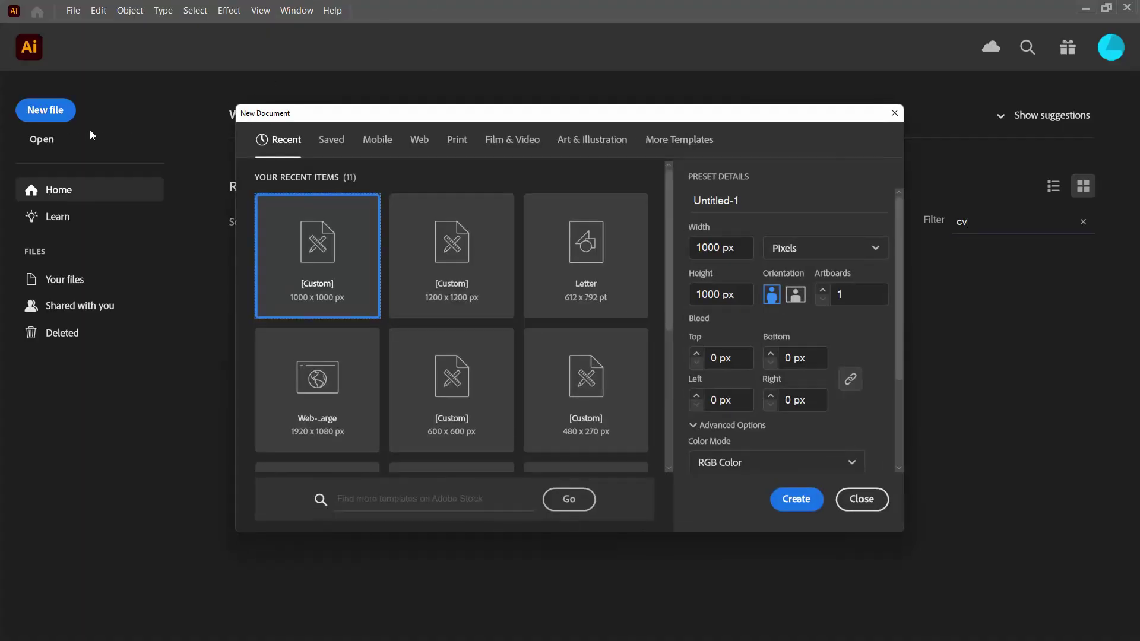
click(798, 500)
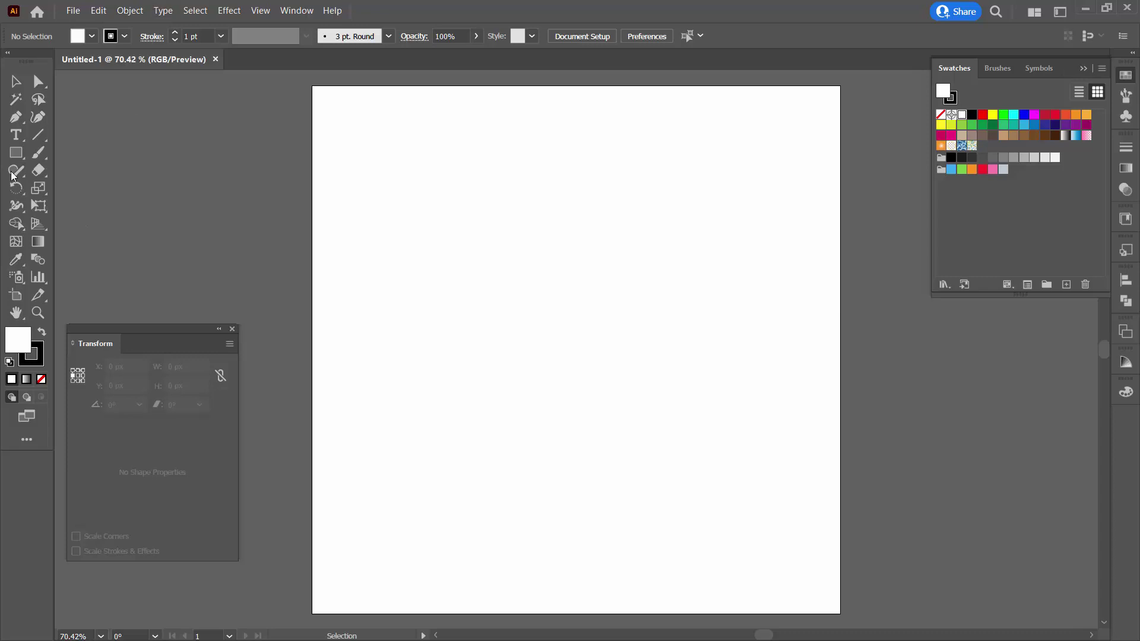
Draw a 300 x 100 px rectangle with the Rectangle tool
click(15, 152)
click(430, 271)
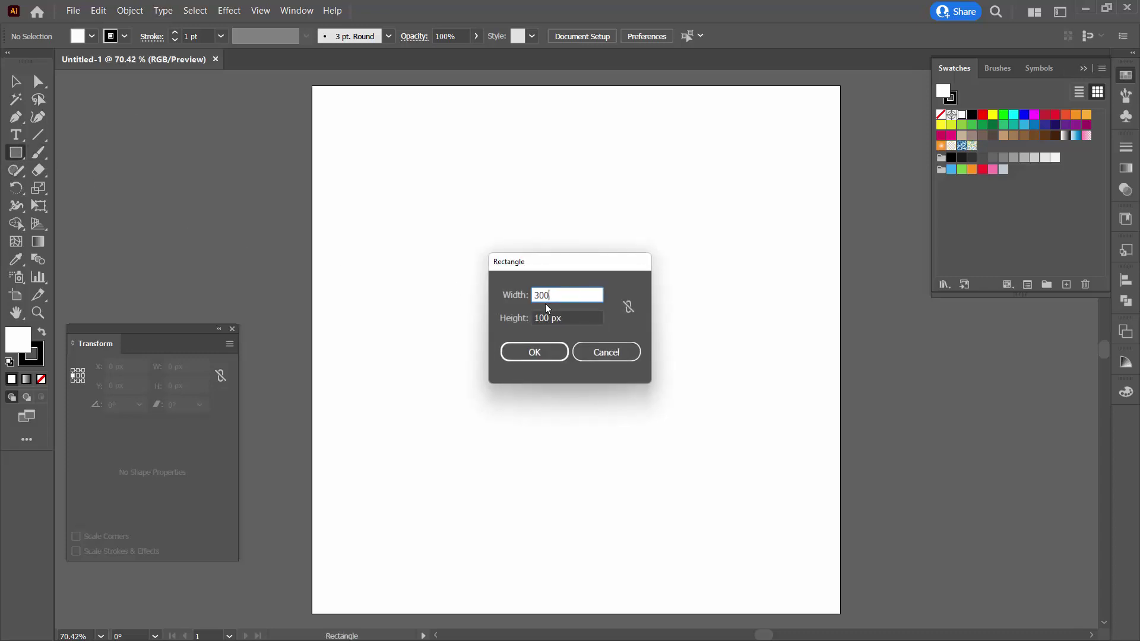
key(Tab)
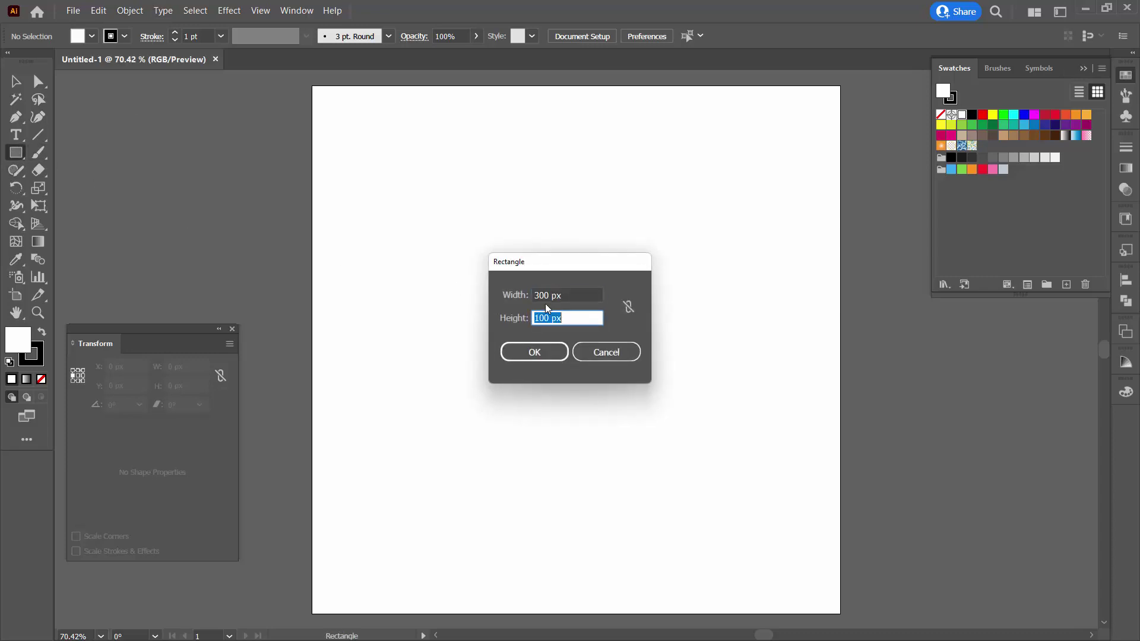
click(536, 352)
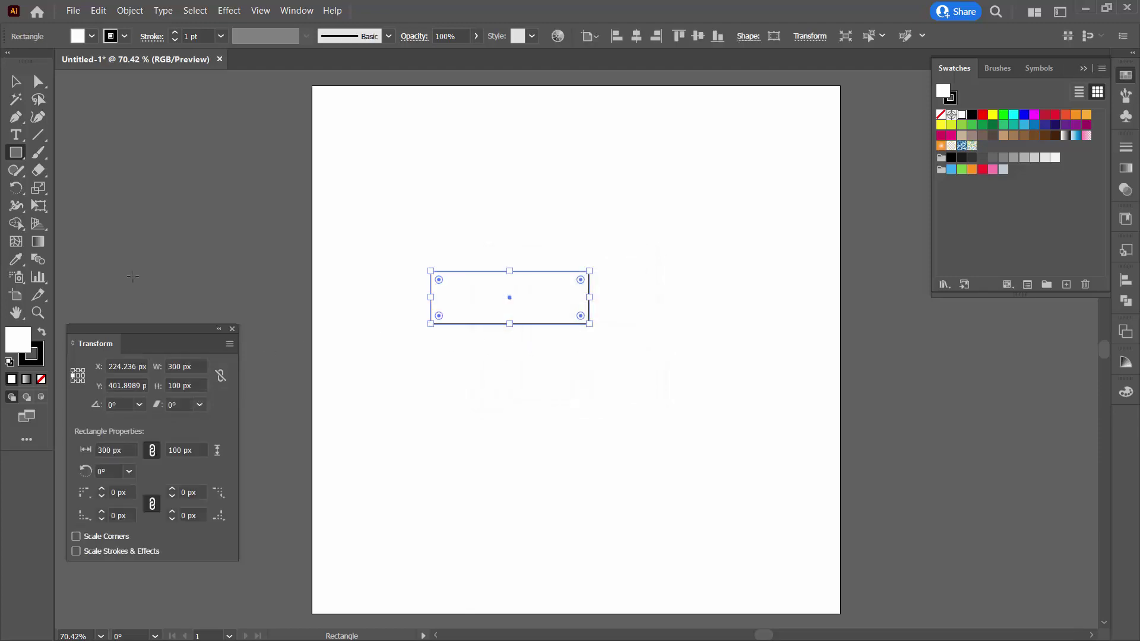
Give the rectangle a 6 pt stroke aligned to center
click(174, 33)
click(174, 32)
click(174, 32)
click(174, 33)
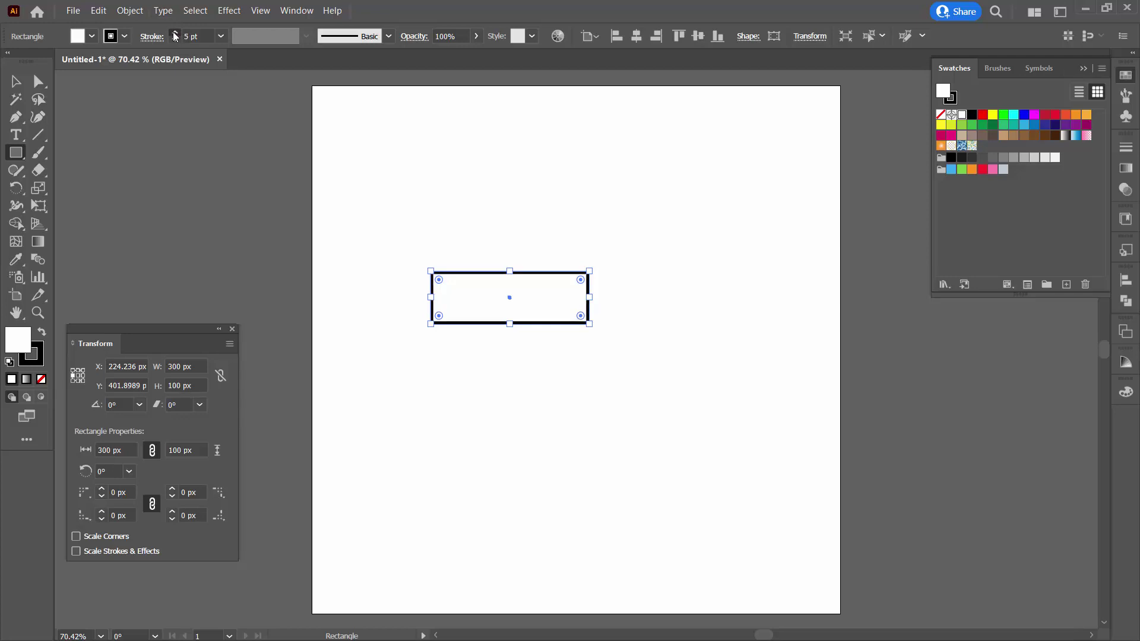
click(174, 32)
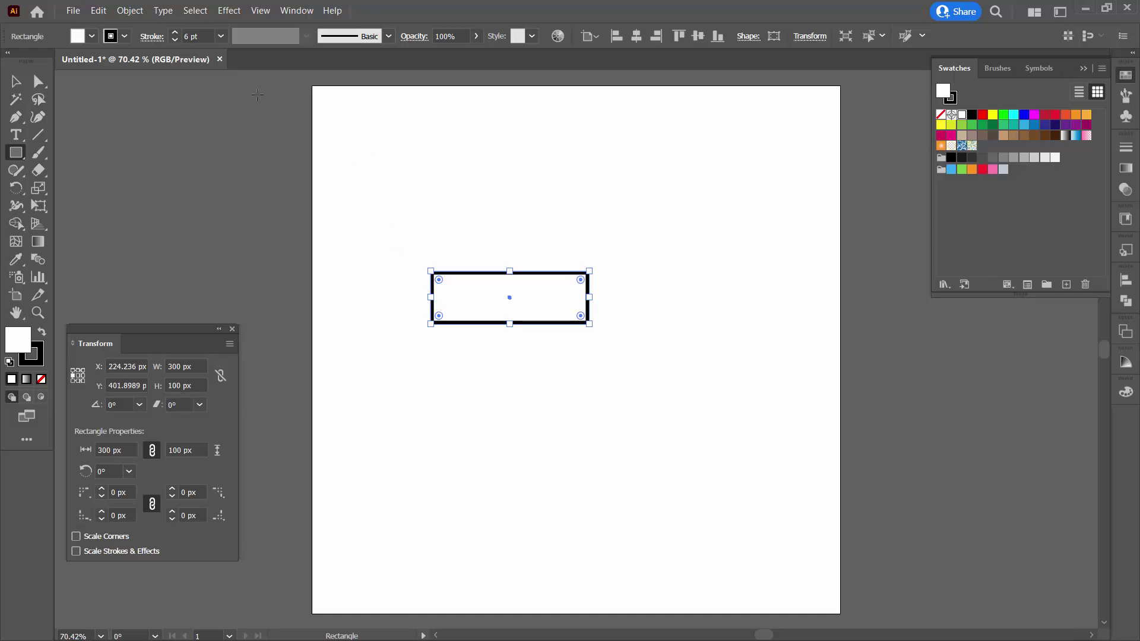
click(151, 37)
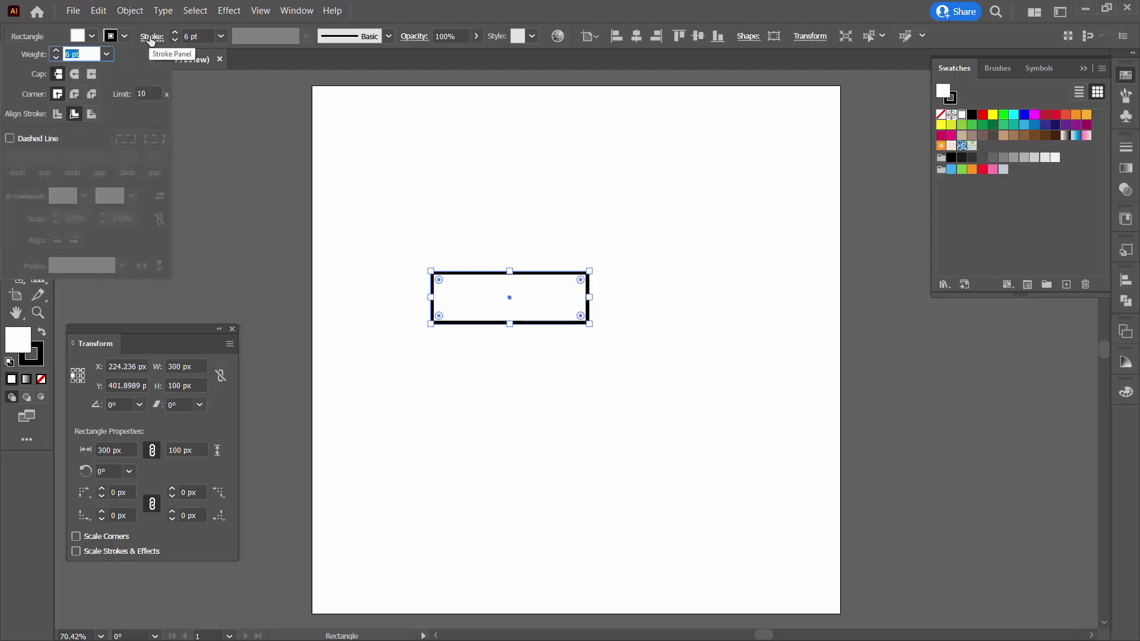
click(55, 115)
click(55, 115)
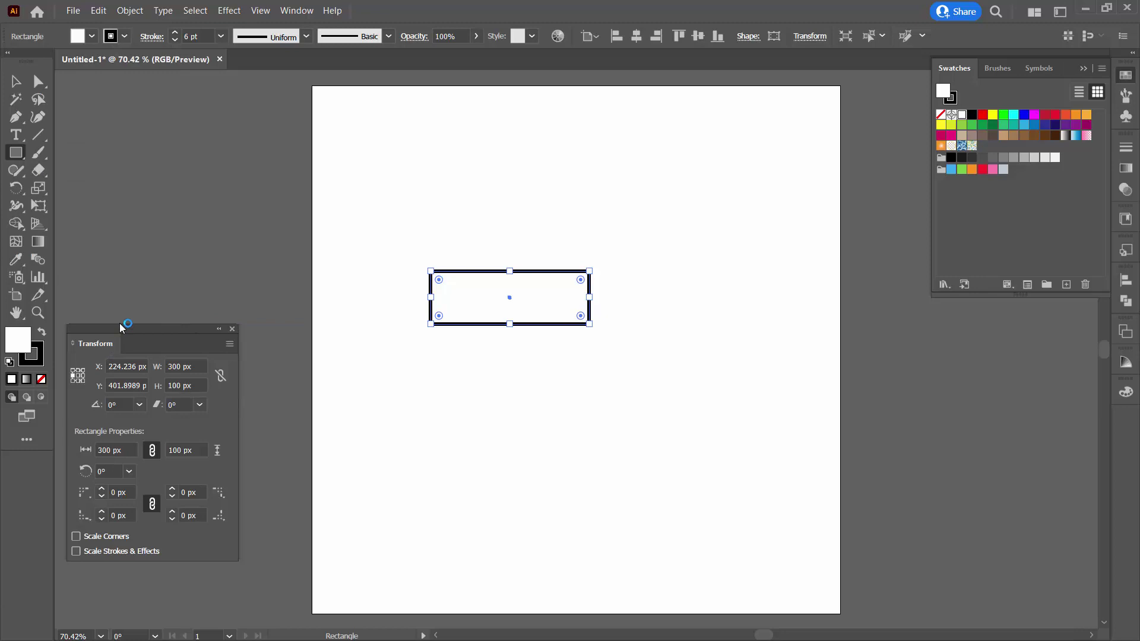
Select the rectangle and set the Transform reference point to right-middle
key(v)
click(291, 11)
click(743, 442)
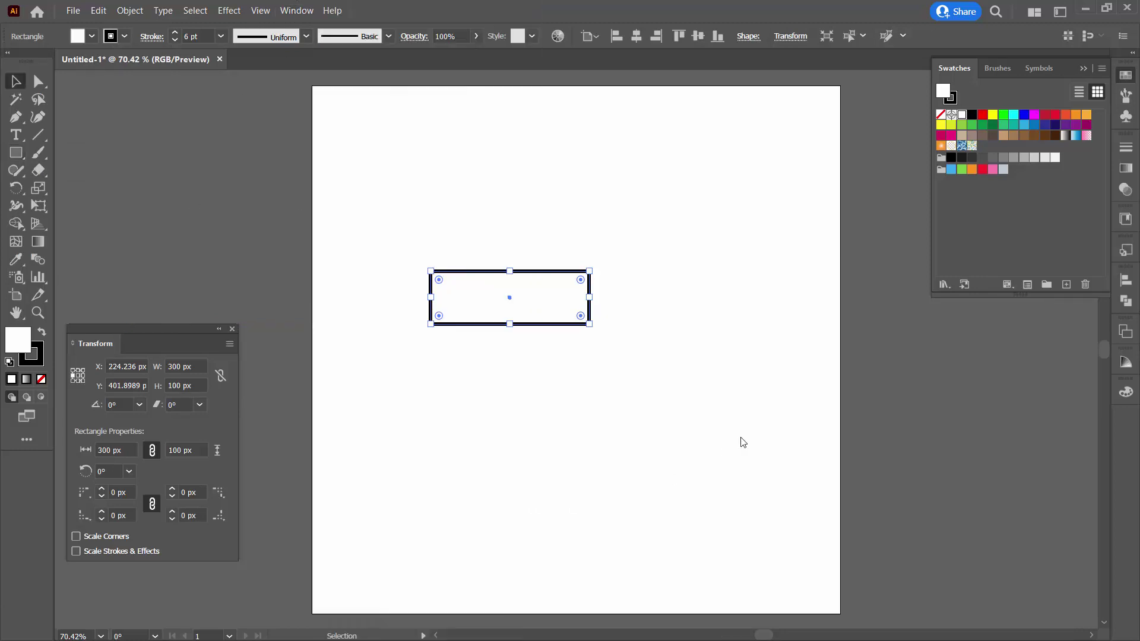
click(742, 443)
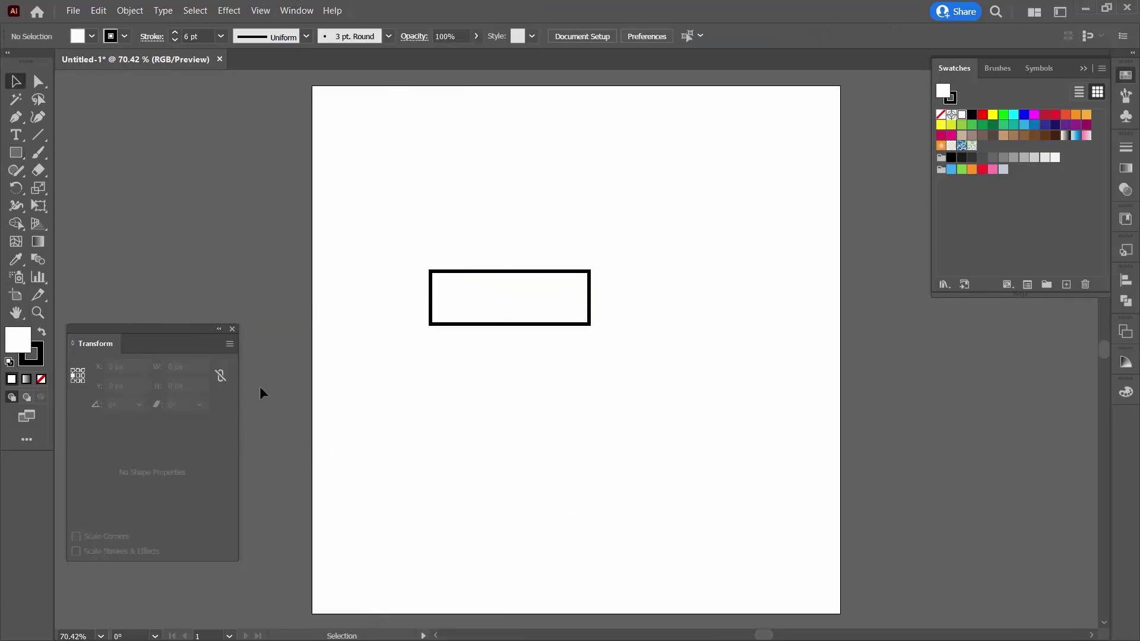
click(499, 277)
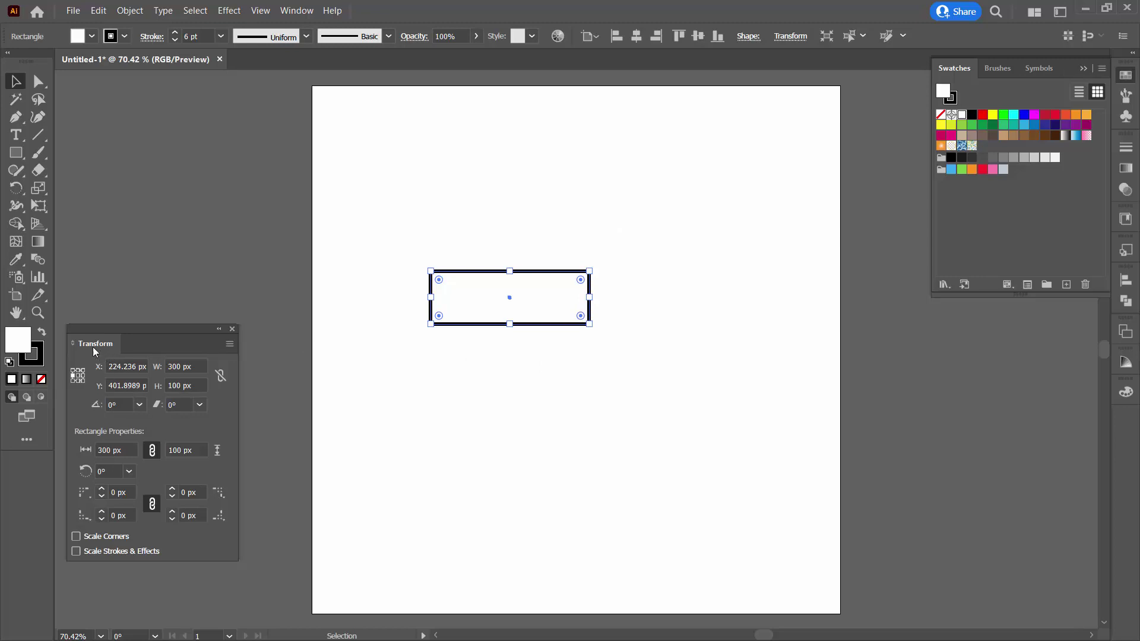
click(83, 376)
Position the rectangle at X 500 px, Y 500 px
click(107, 366)
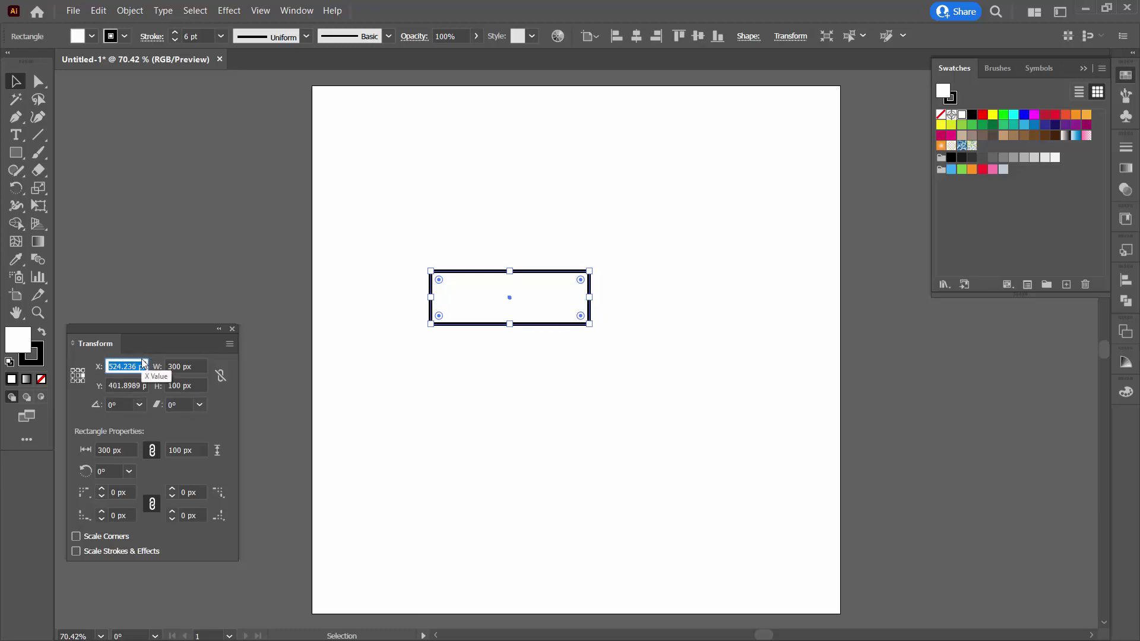
text(500)
key(Tab)
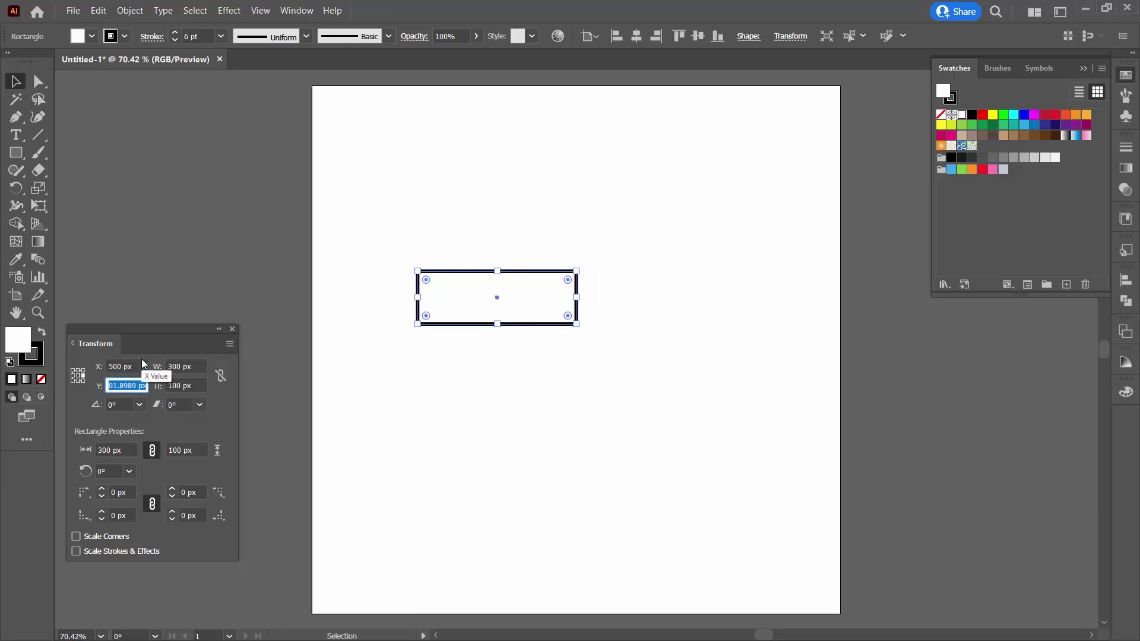
text(400)
key(Tab)
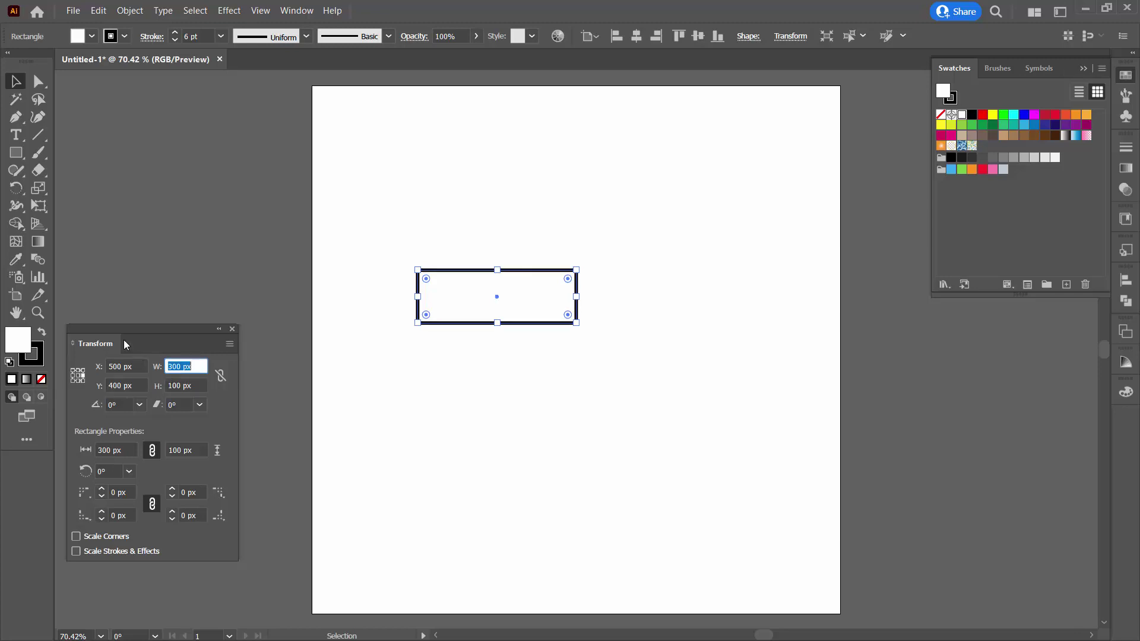
click(139, 383)
text(500)
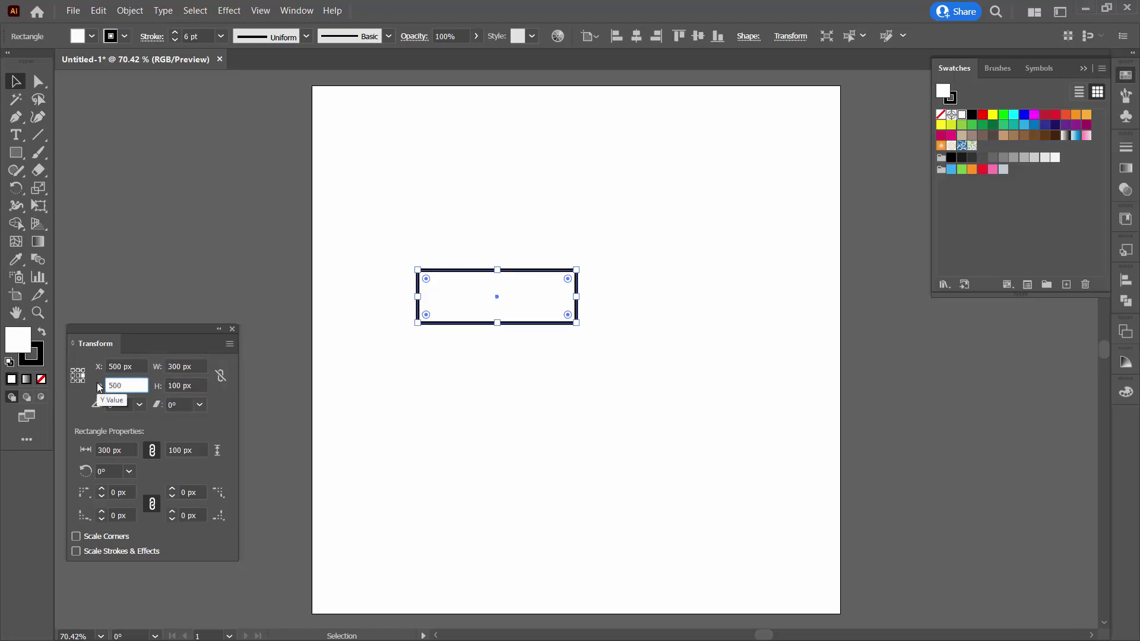
key(Tab)
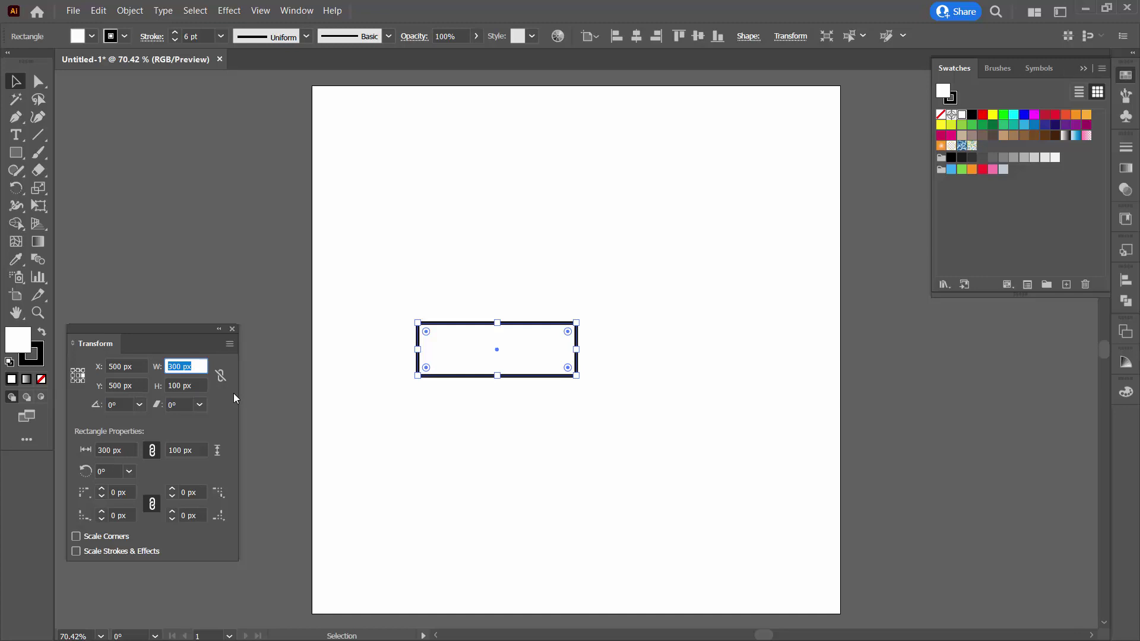
Duplicate the rectangle to the lower right and rotate the copy 90° upright
click(398, 454)
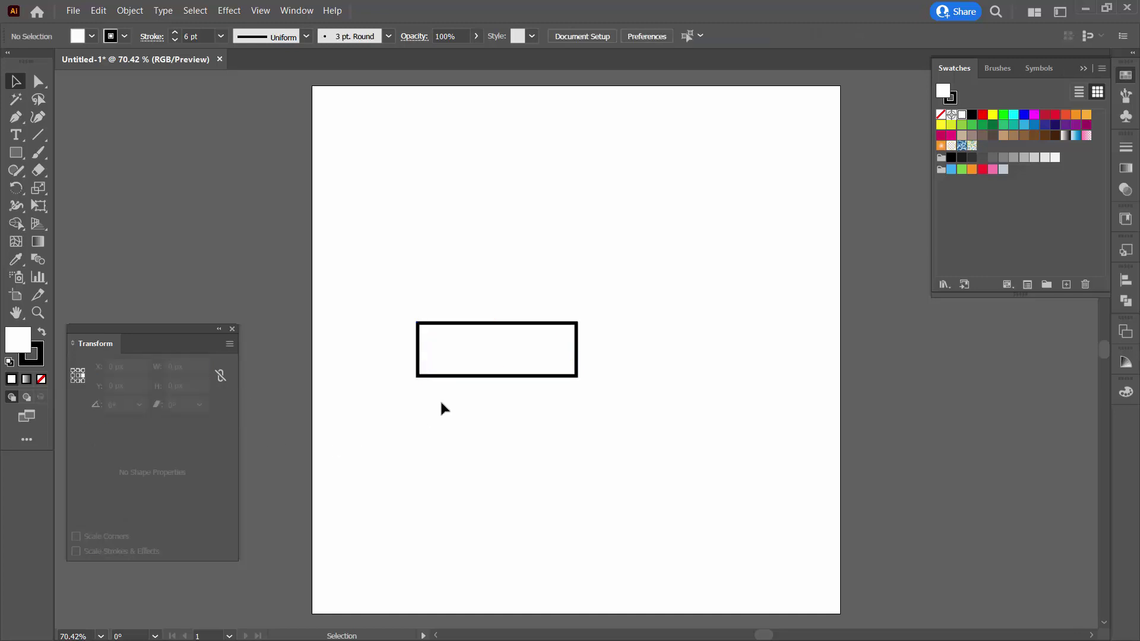
click(476, 380)
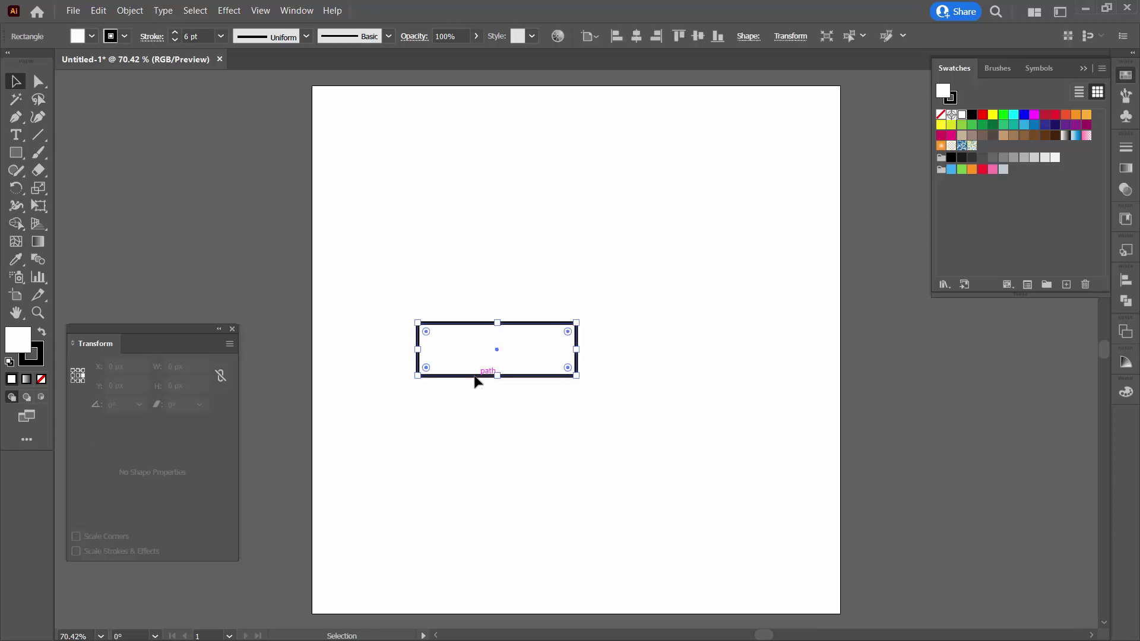
alt+drag(475, 382, 801, 480)
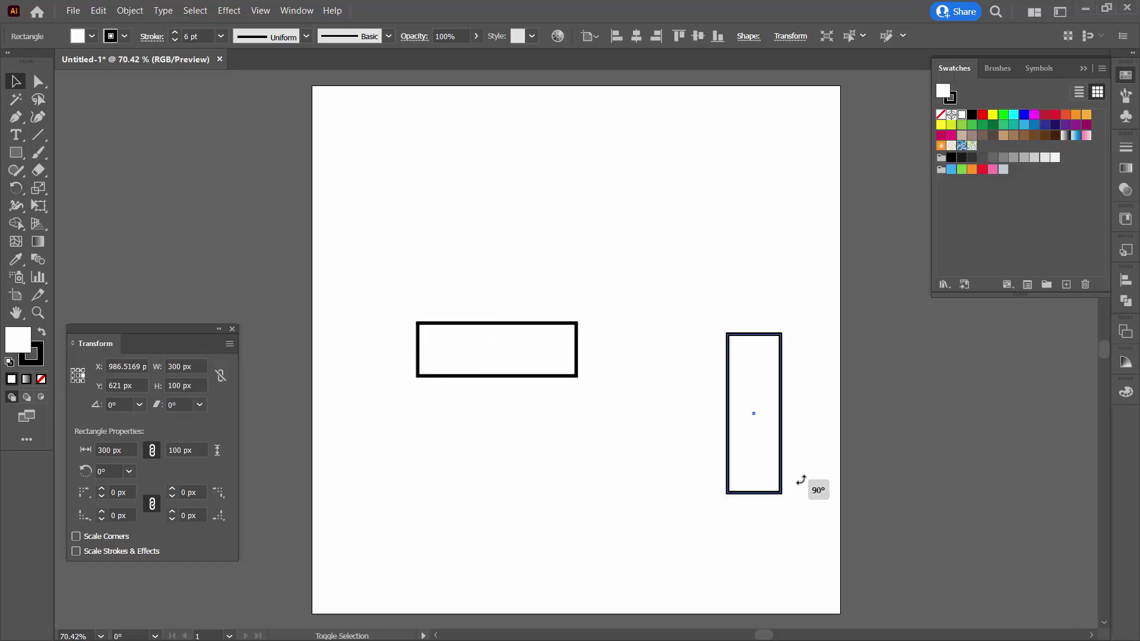
drag(800, 479, 801, 480)
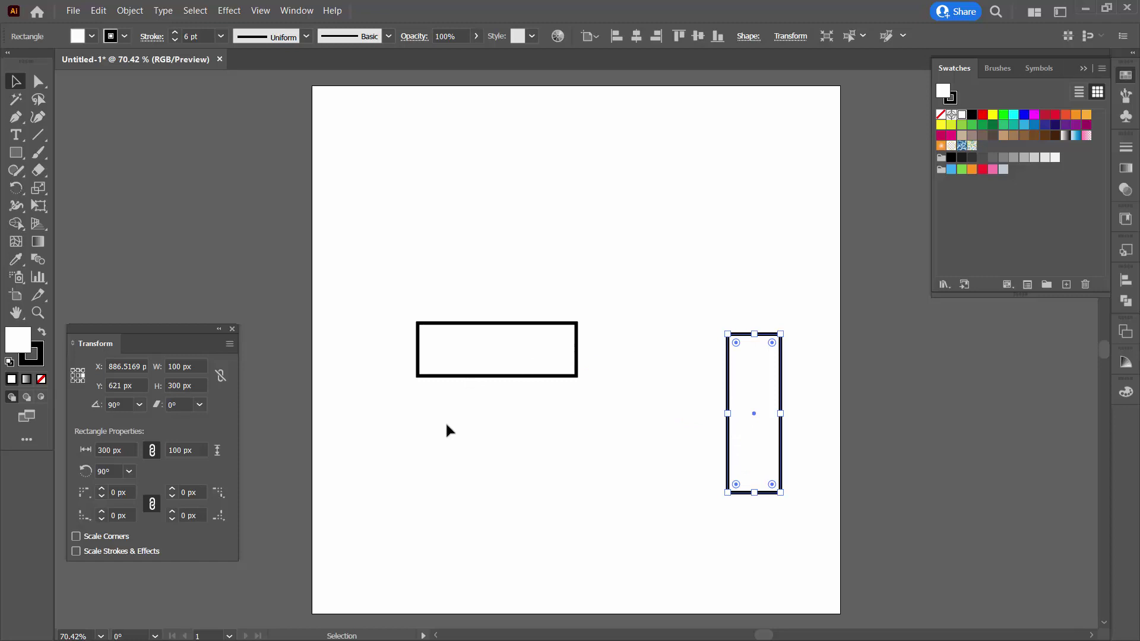
Place the upright copy's left-middle point at X 500, Y 500, then select both rectangles
click(73, 377)
click(126, 366)
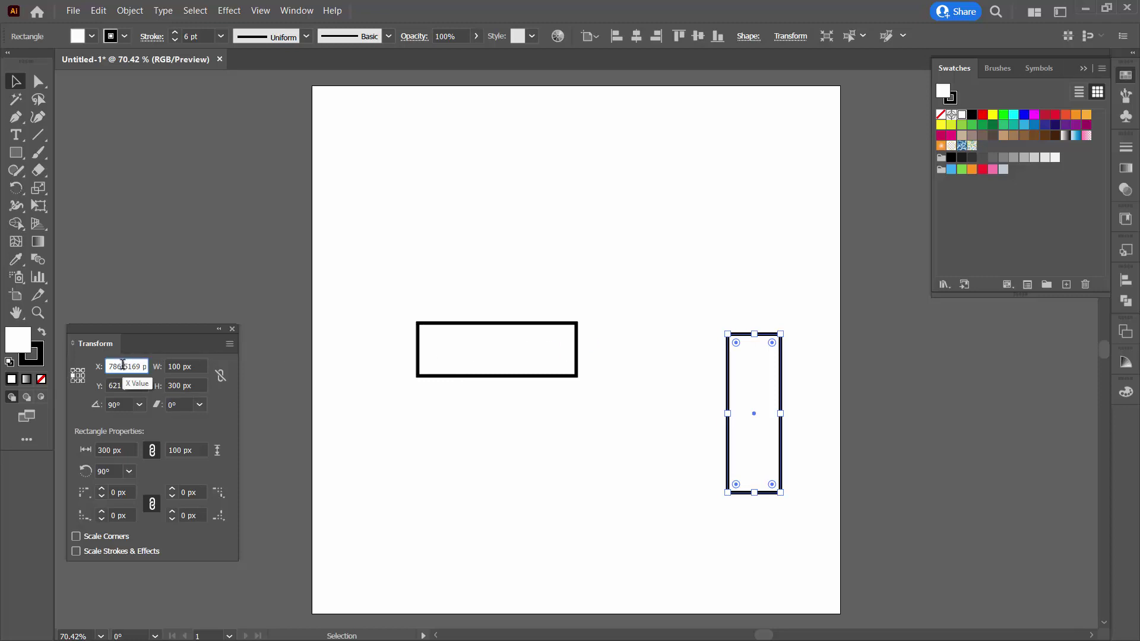
key(ctrl+a)
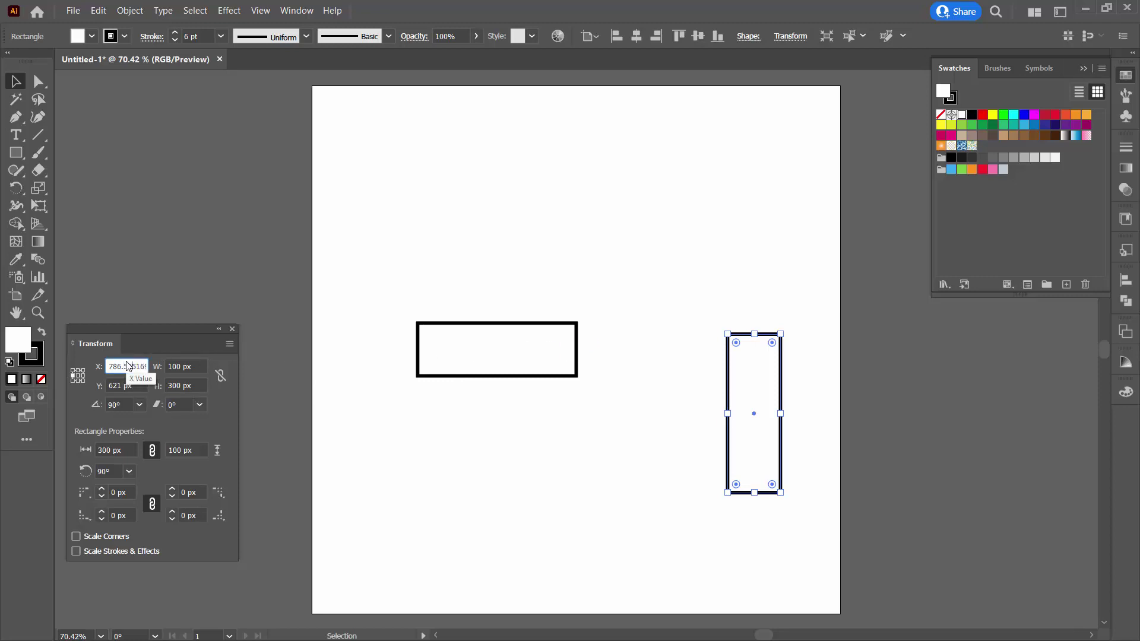
text(500)
key(Tab)
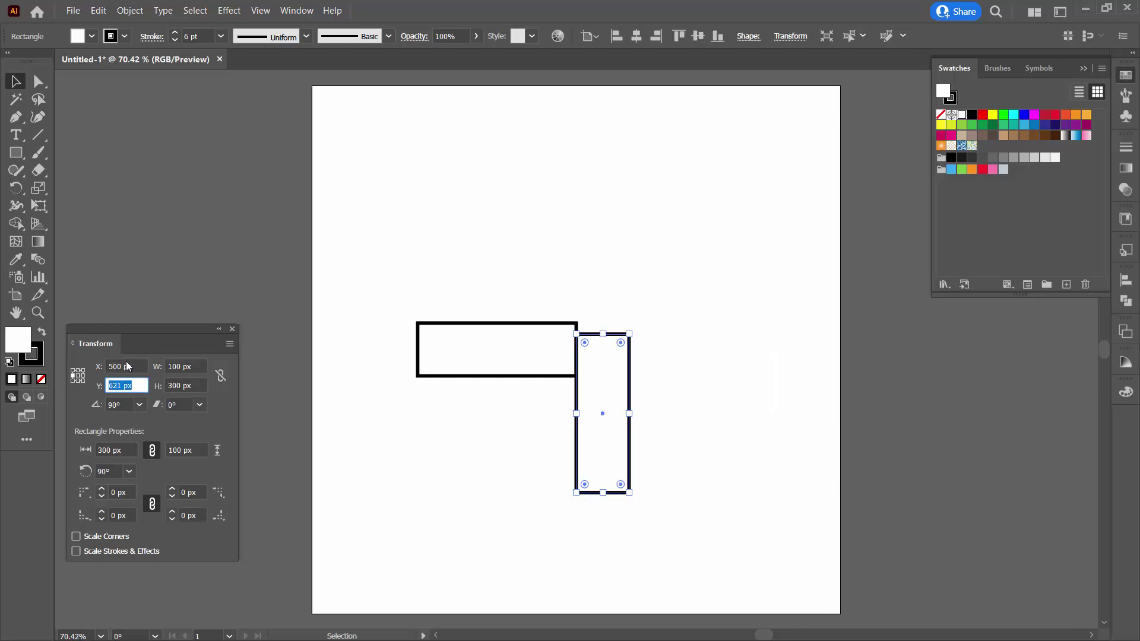
text(500)
key(Tab)
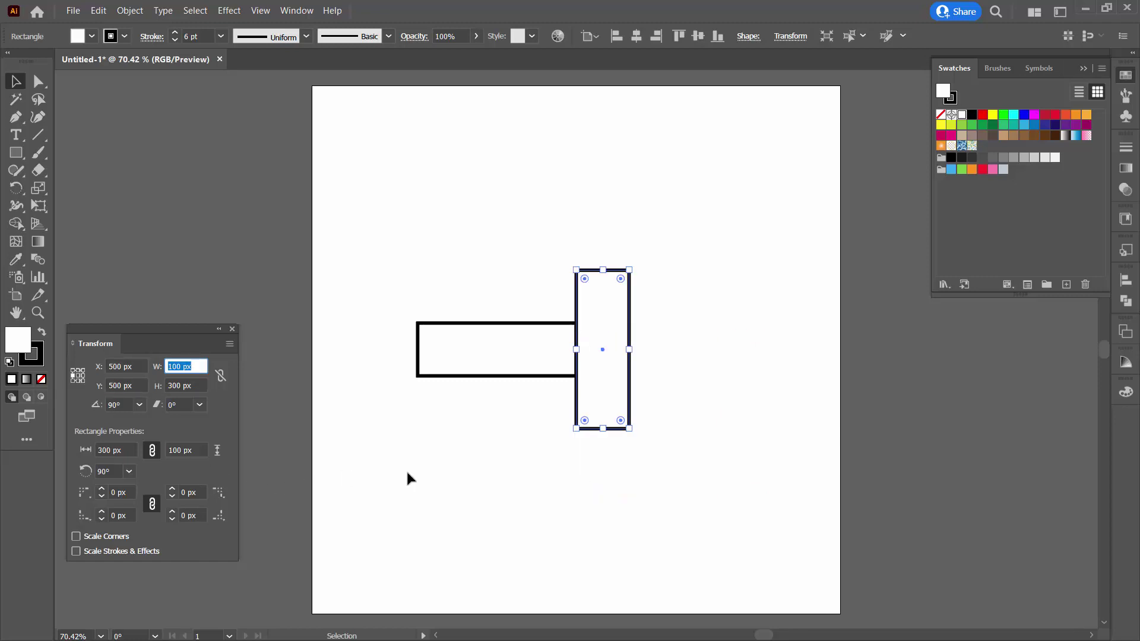
click(408, 478)
drag(395, 194, 786, 468)
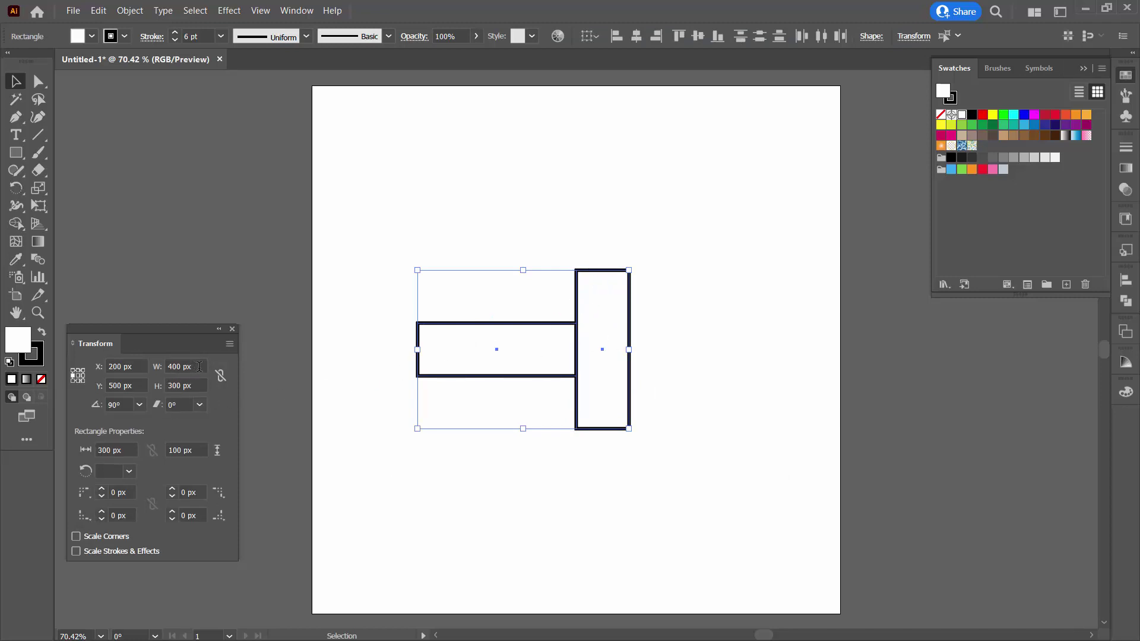
Select both rectangles and switch the view to Outline
click(375, 512)
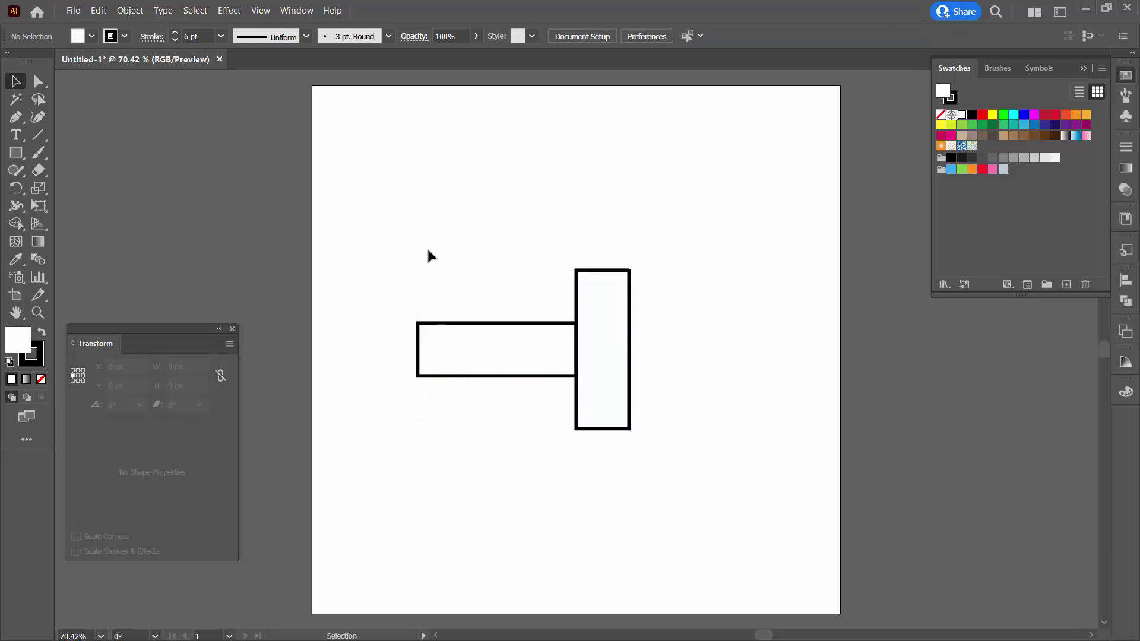
drag(415, 243, 650, 451)
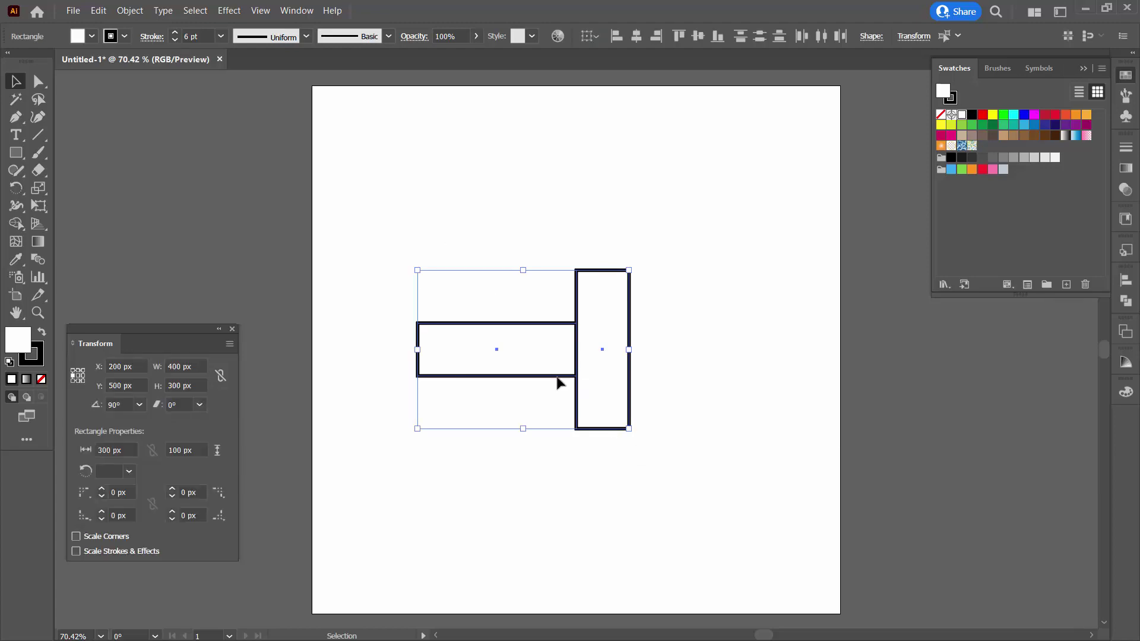
click(260, 10)
click(278, 25)
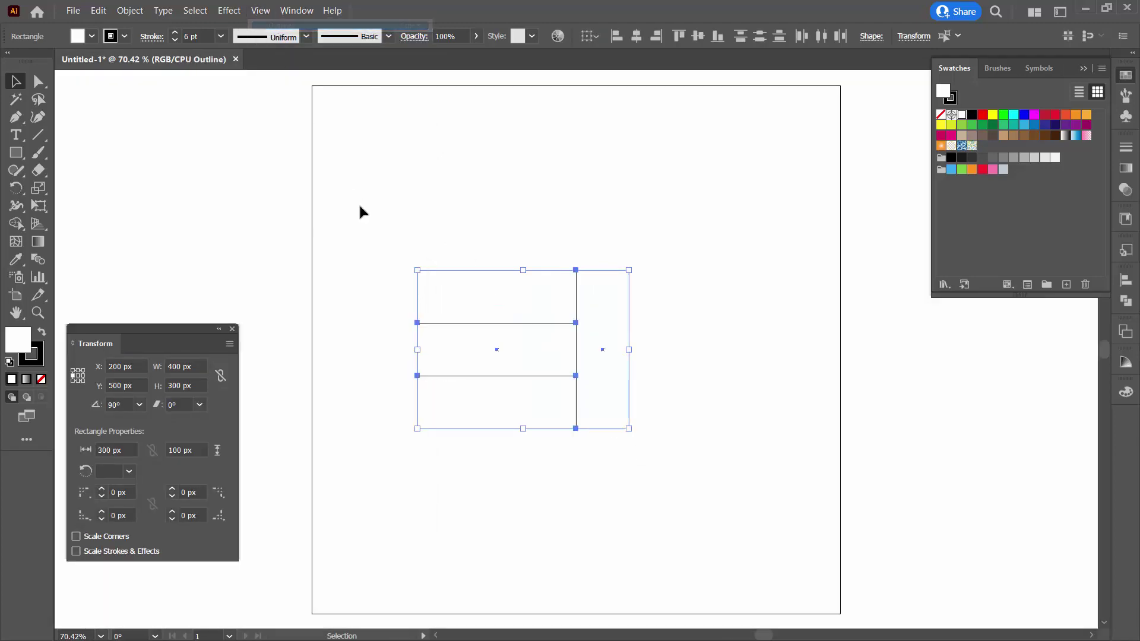
click(545, 456)
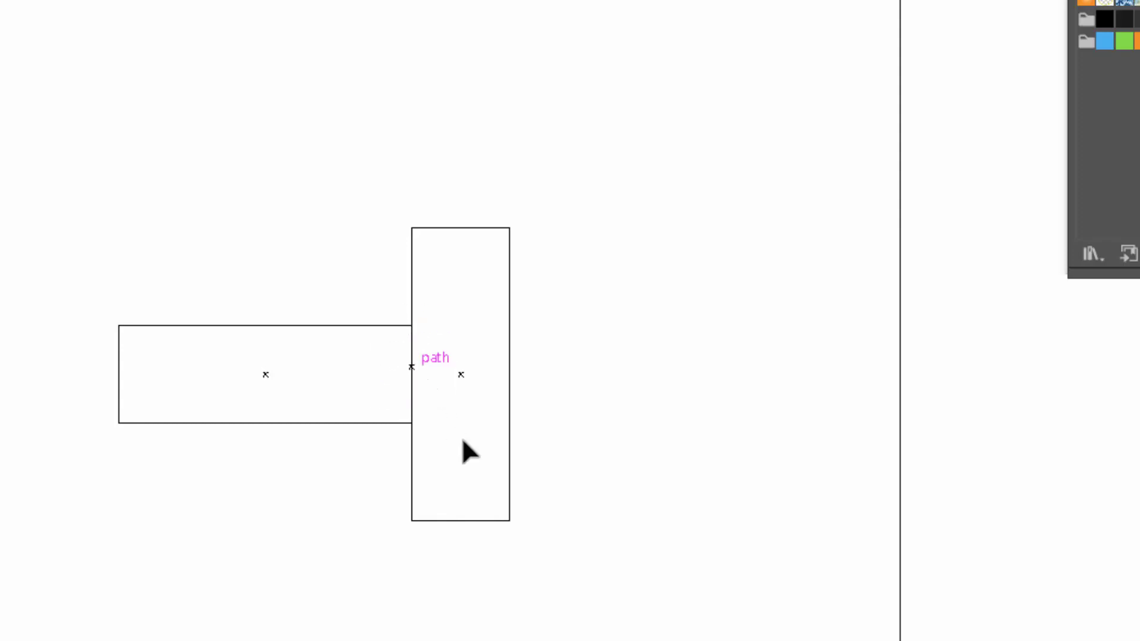
Nudge the tall rectangle right so it sits flush against the wide one
click(506, 505)
key(Right)
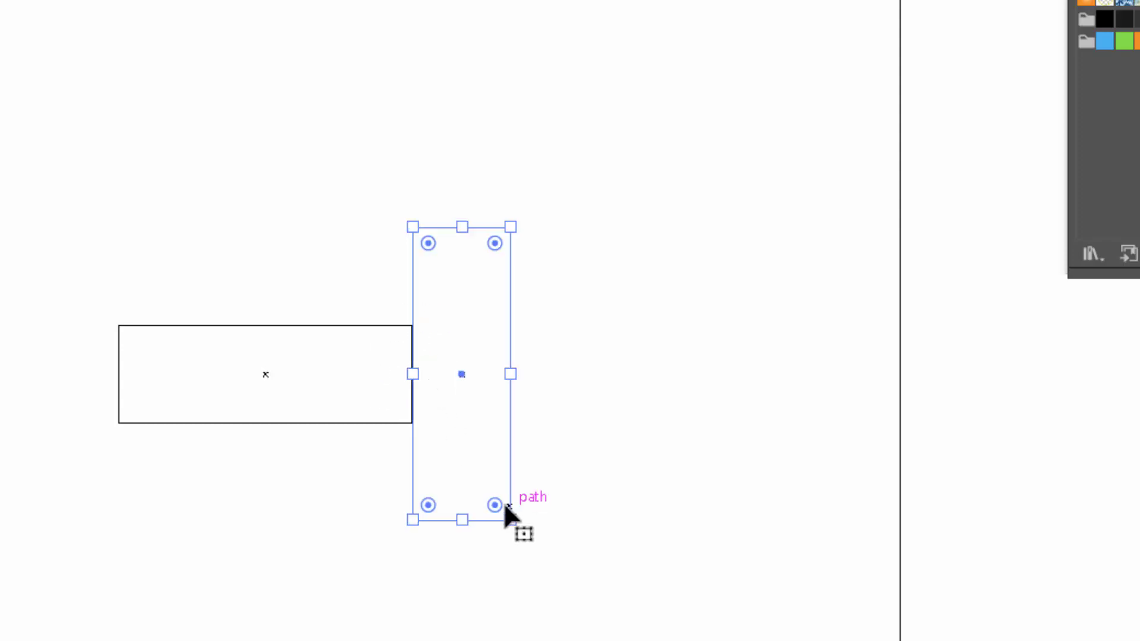
click(360, 481)
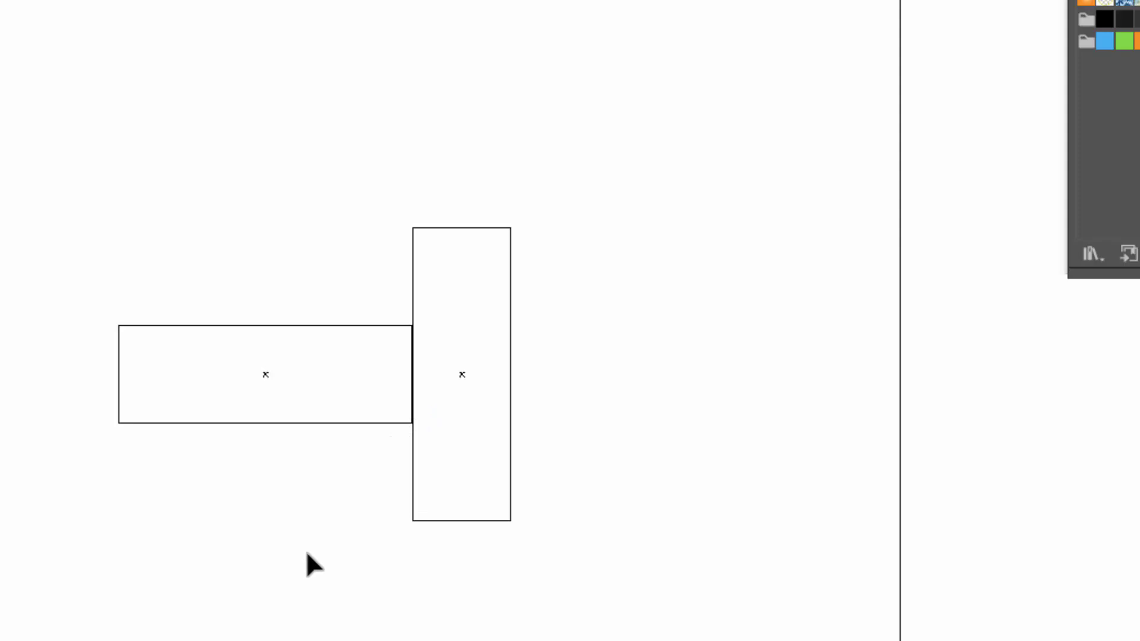
click(461, 521)
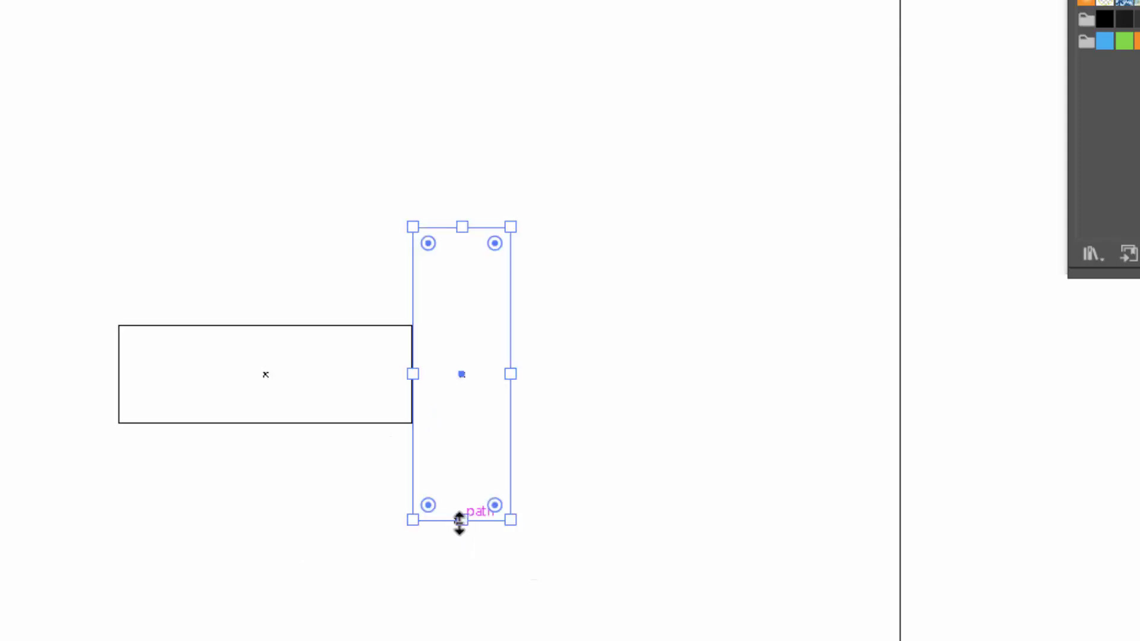
click(599, 478)
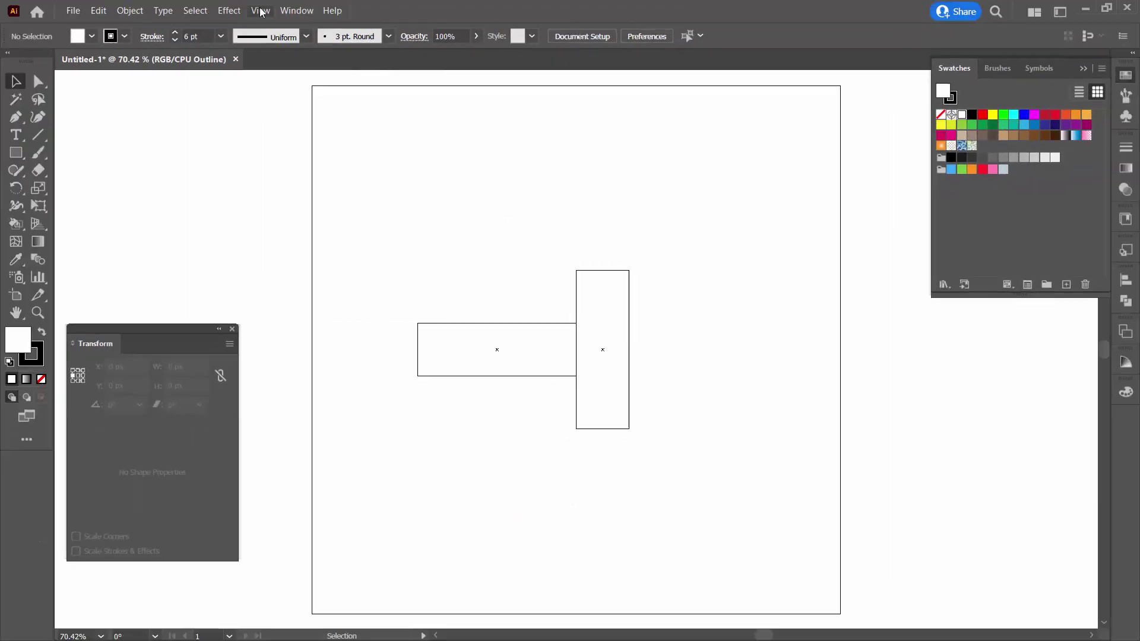
Return to GPU Preview and select both rectangles
click(261, 12)
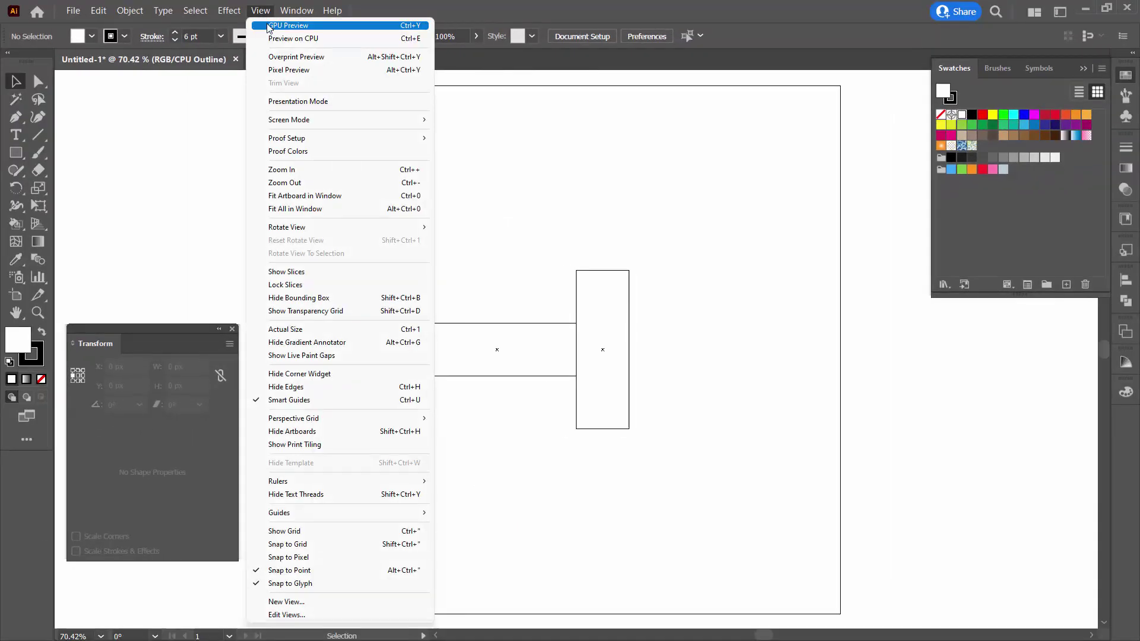
click(287, 26)
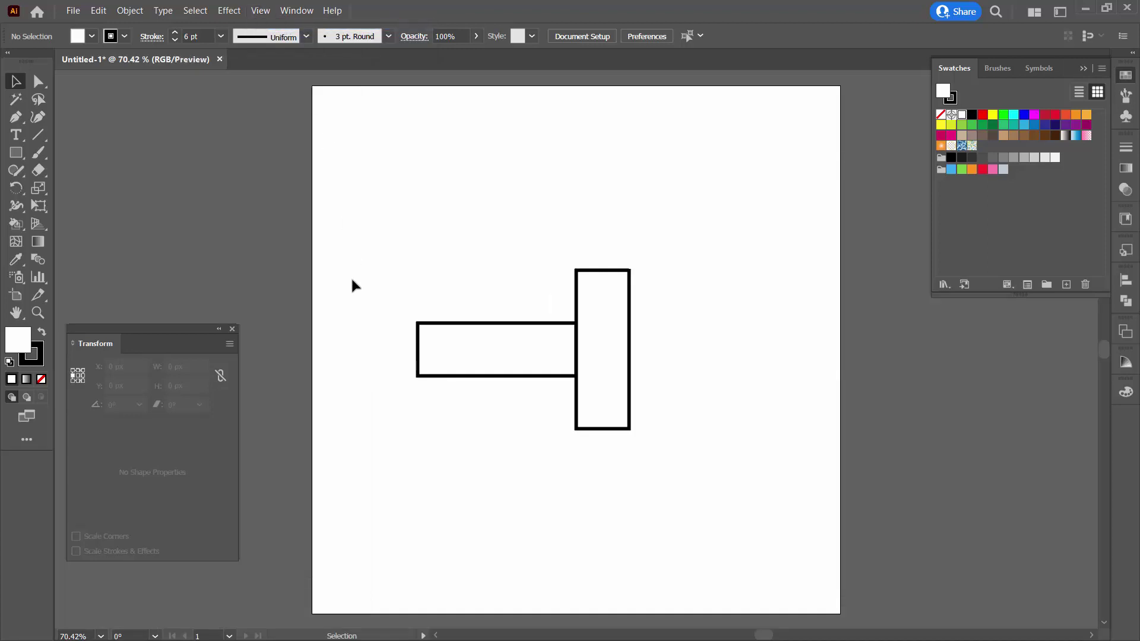
drag(415, 284, 589, 456)
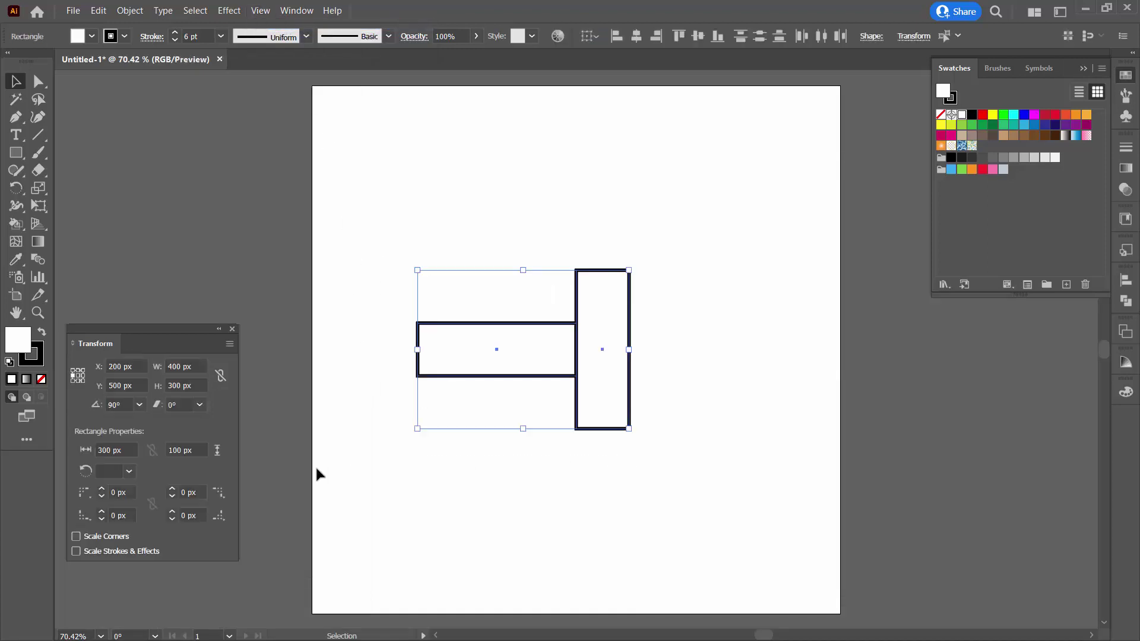
Fill both rectangles with the pink swatch and group them
click(357, 422)
drag(483, 279, 618, 421)
click(993, 171)
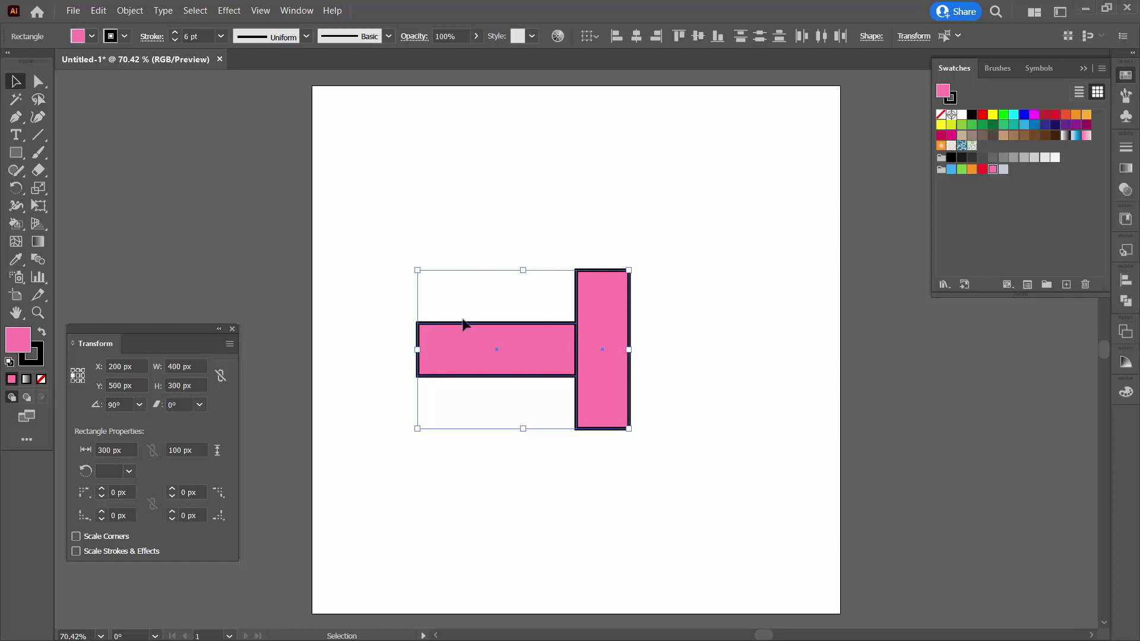
click(129, 11)
click(145, 70)
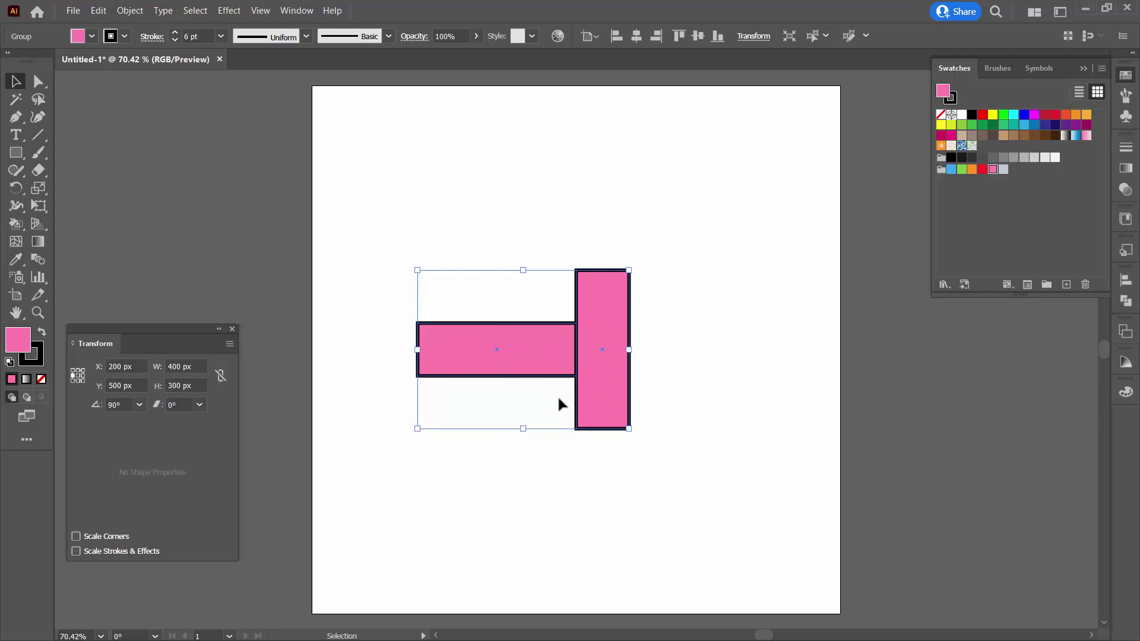
Copy the pink group and paste it in place
click(99, 11)
click(118, 67)
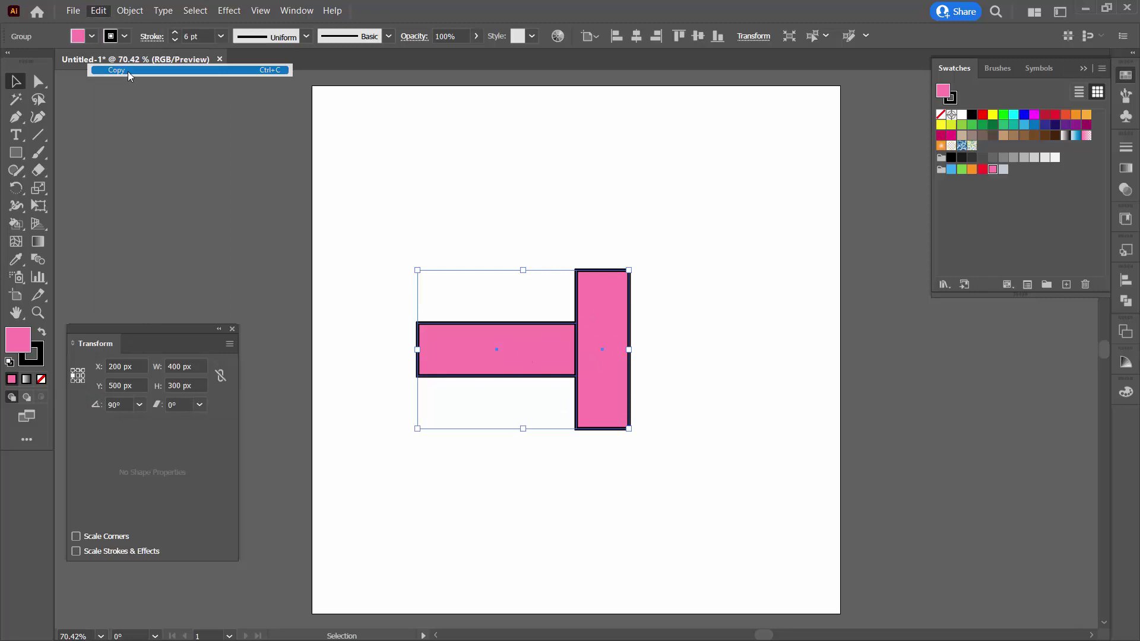
click(99, 11)
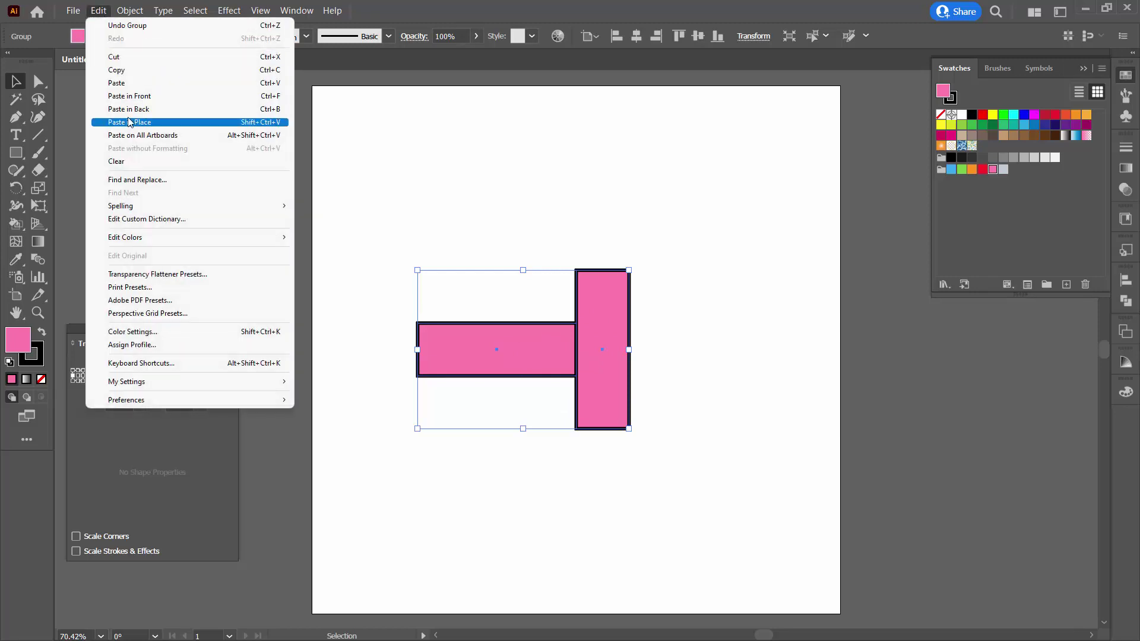
click(128, 121)
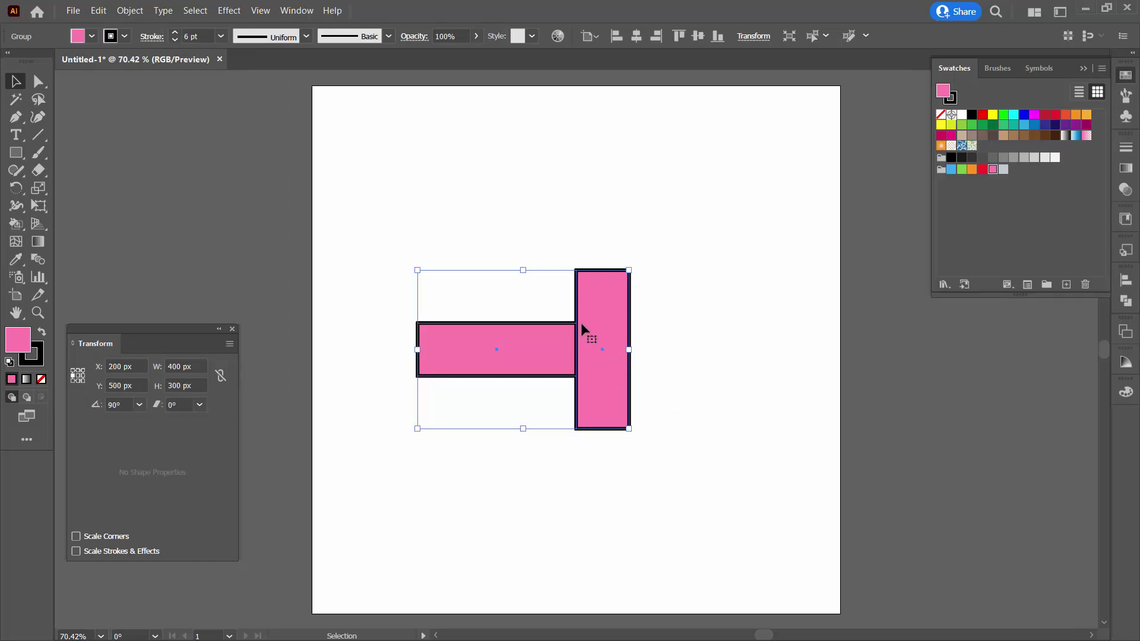
In Transform Each, rotate the copy 180°
click(129, 10)
mouse_move(246, 29)
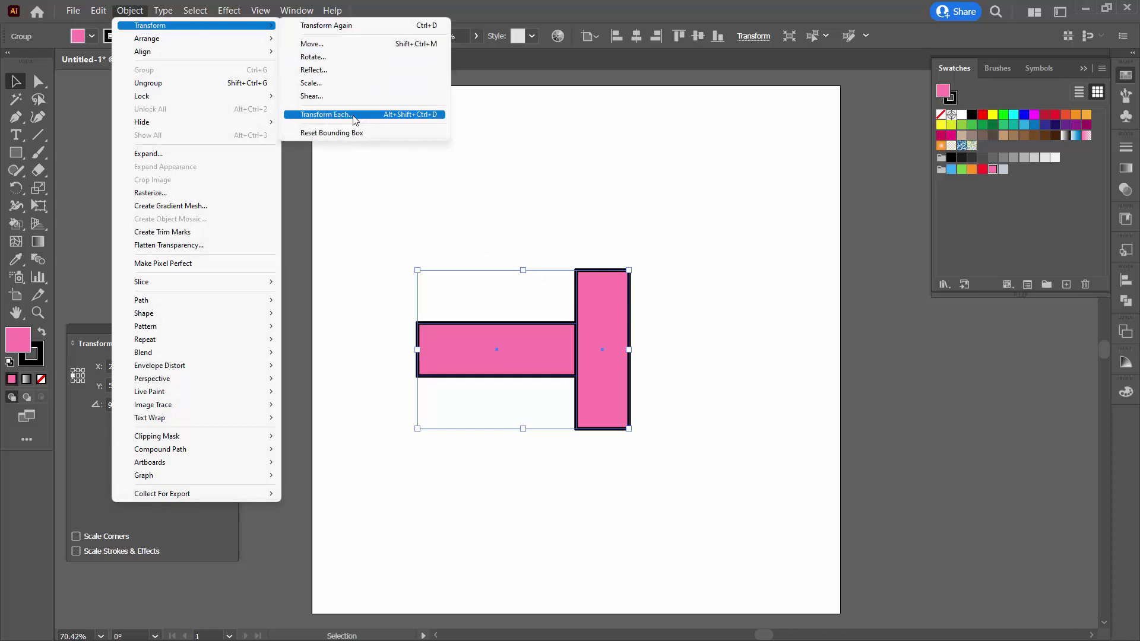
click(327, 115)
drag(706, 125, 836, 138)
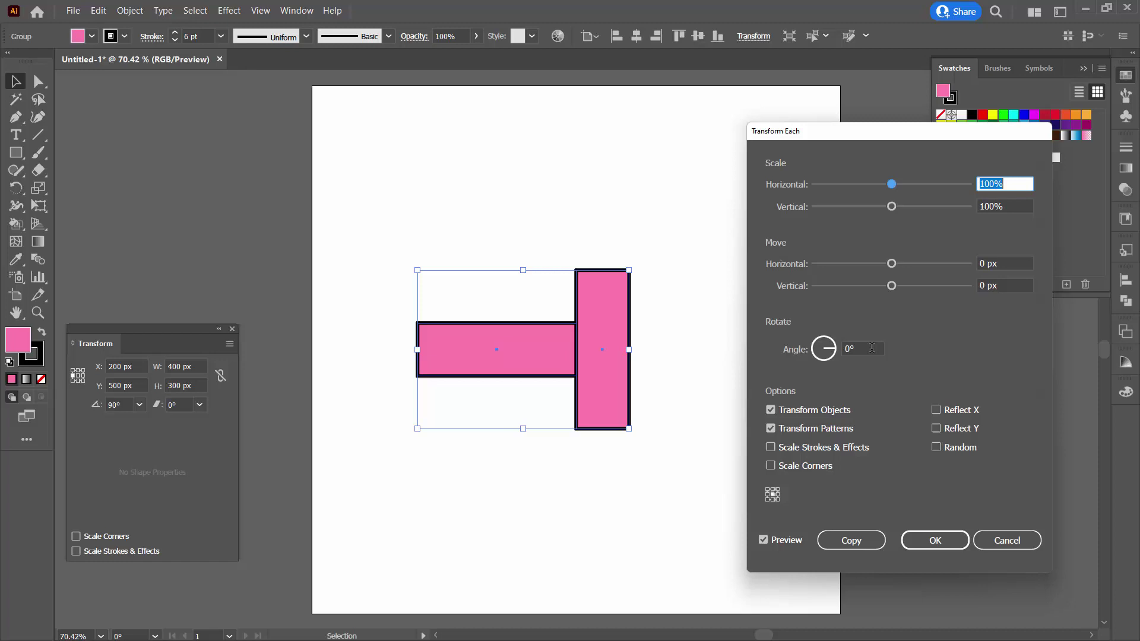
click(873, 349)
text(180)
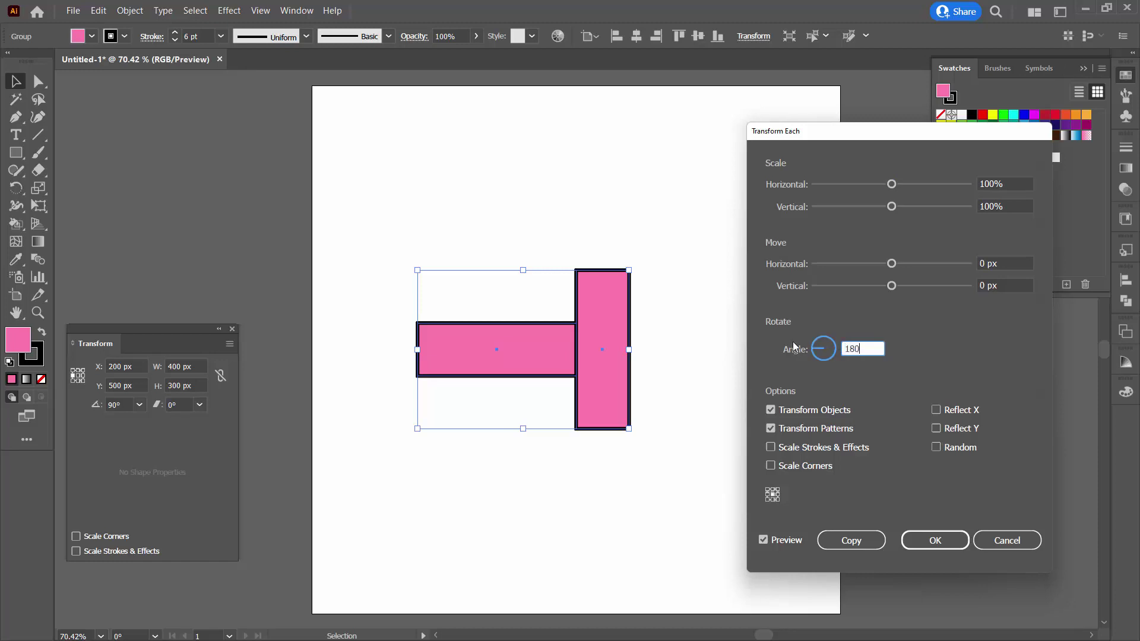
key(Tab)
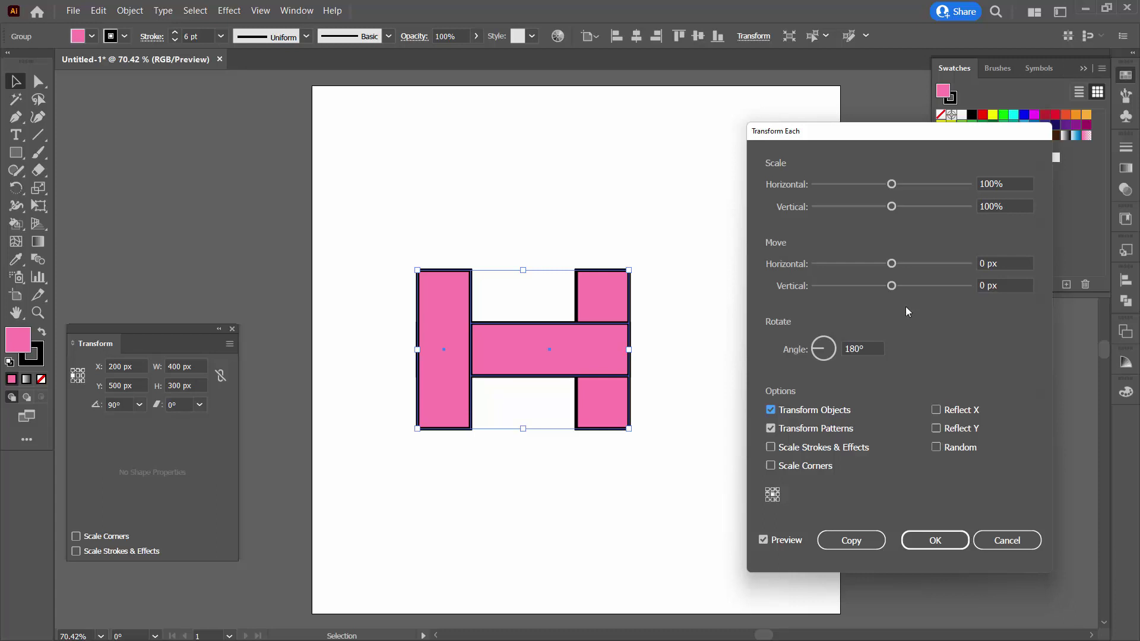
Offset the rotated copy 100 px horizontally and 200 px vertically, and apply
click(1002, 263)
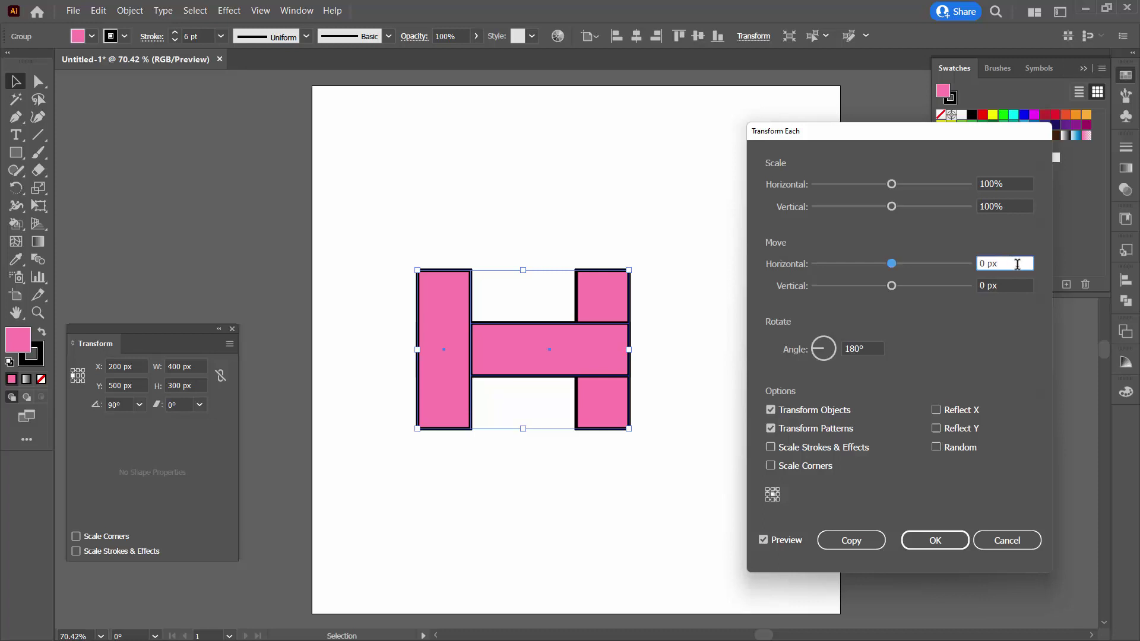
key(BackSpace)
key(BackSpace)
key(BackSpace)
text(100)
key(Tab)
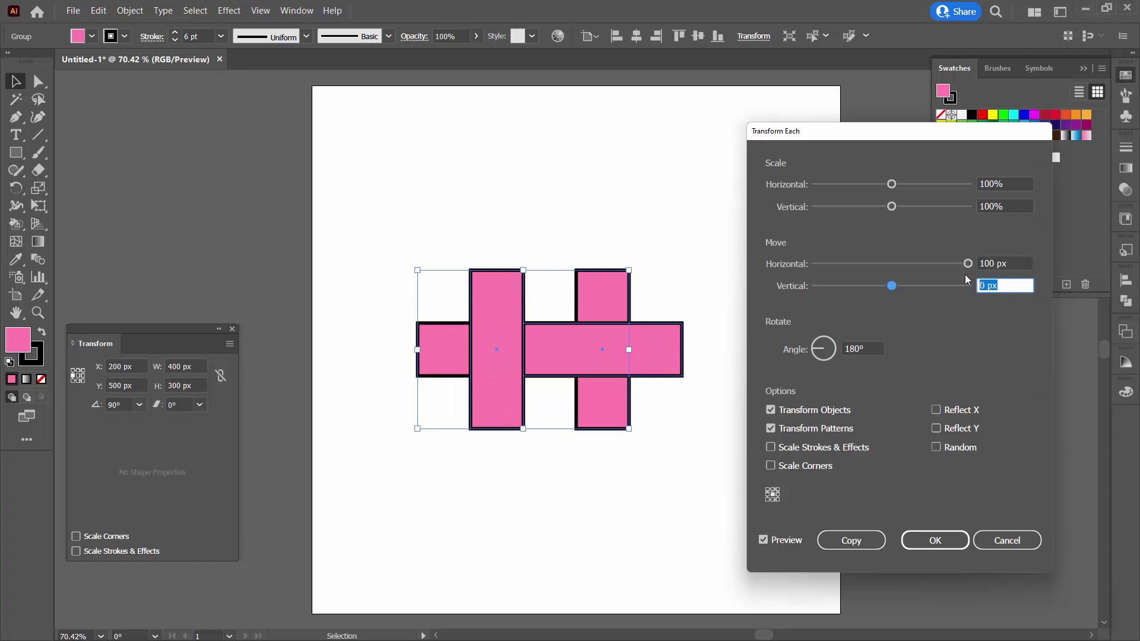
text(200)
key(Tab)
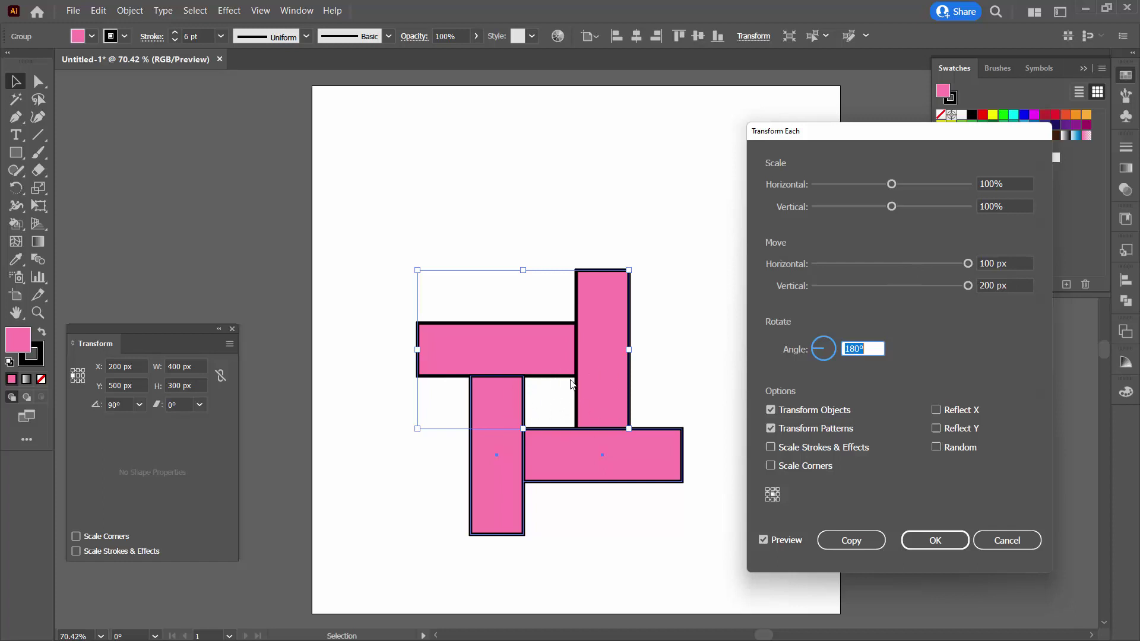
click(943, 545)
click(720, 392)
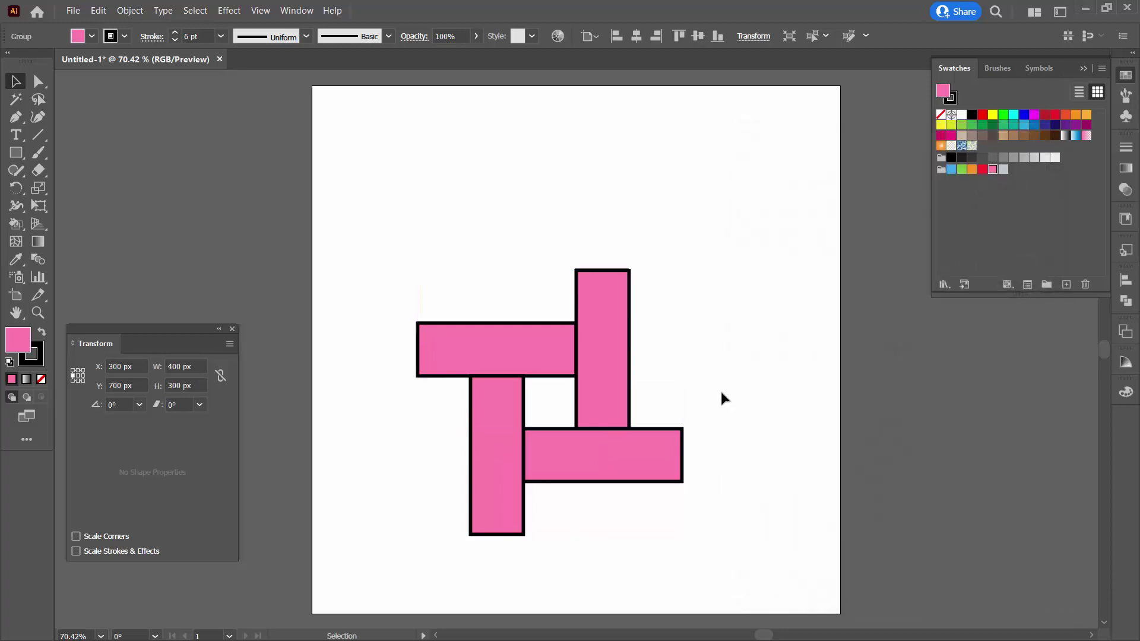
drag(418, 235, 726, 543)
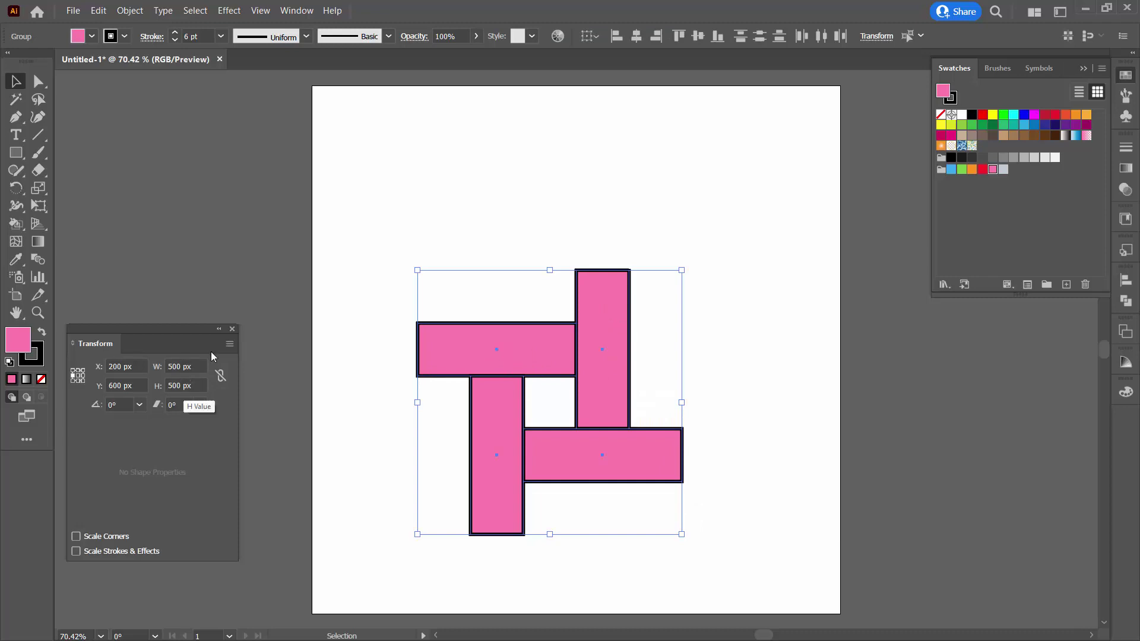
click(260, 10)
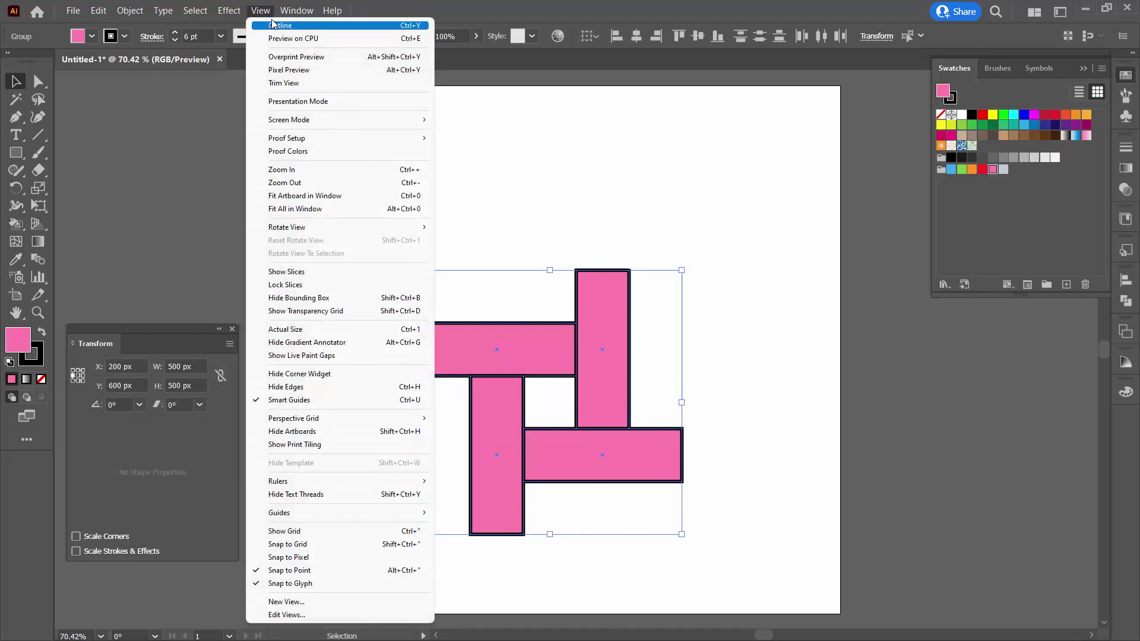
click(276, 25)
click(703, 501)
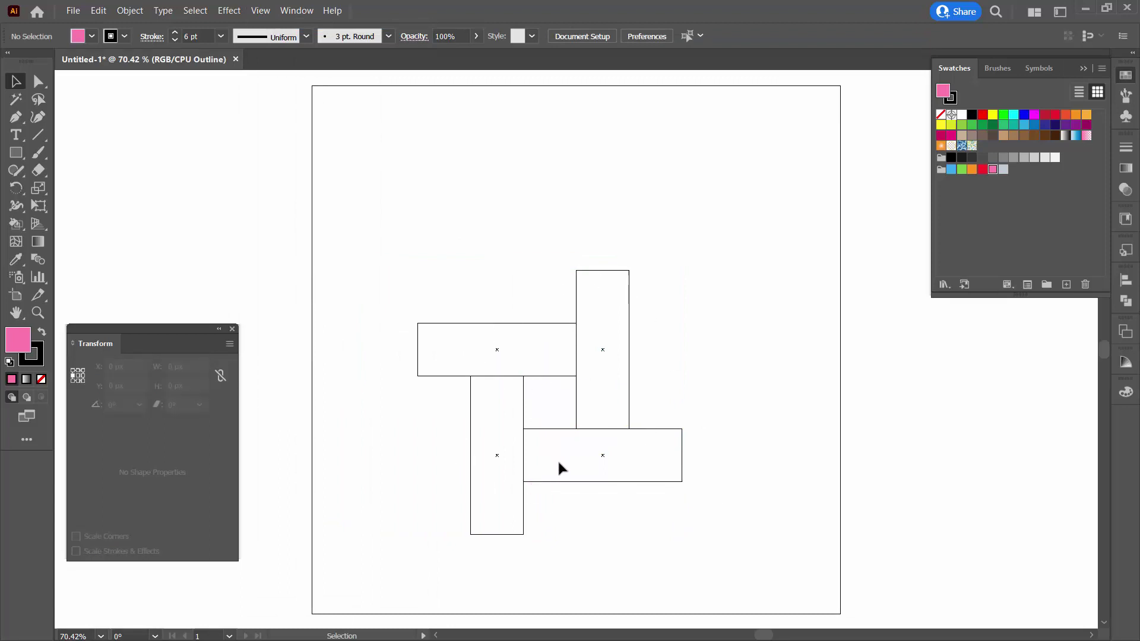
click(260, 11)
click(276, 25)
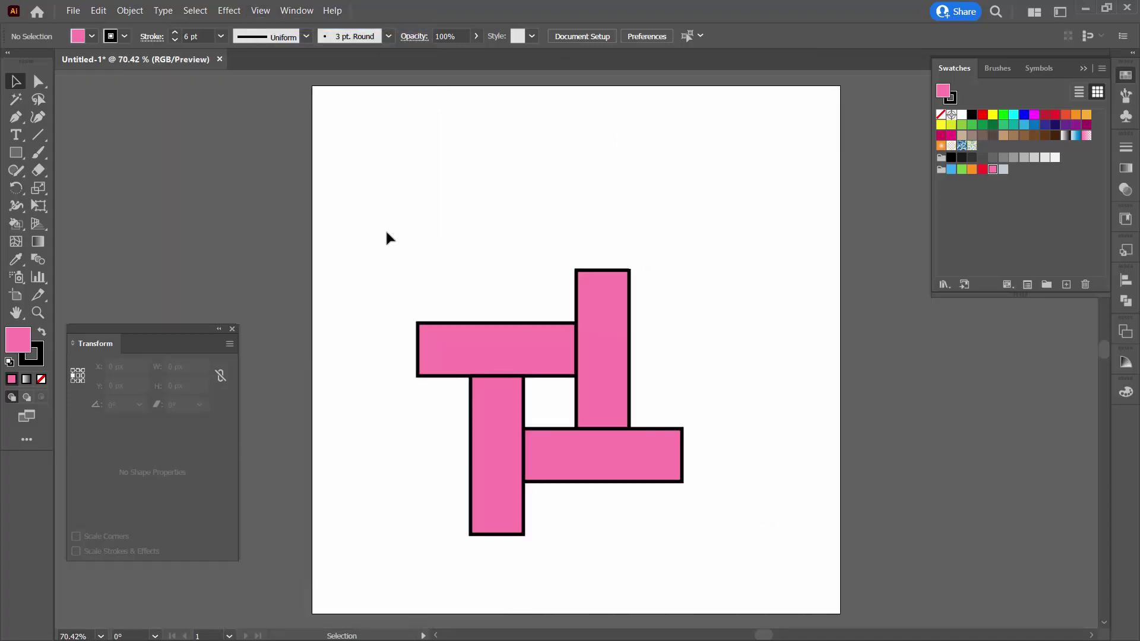
drag(387, 236, 689, 529)
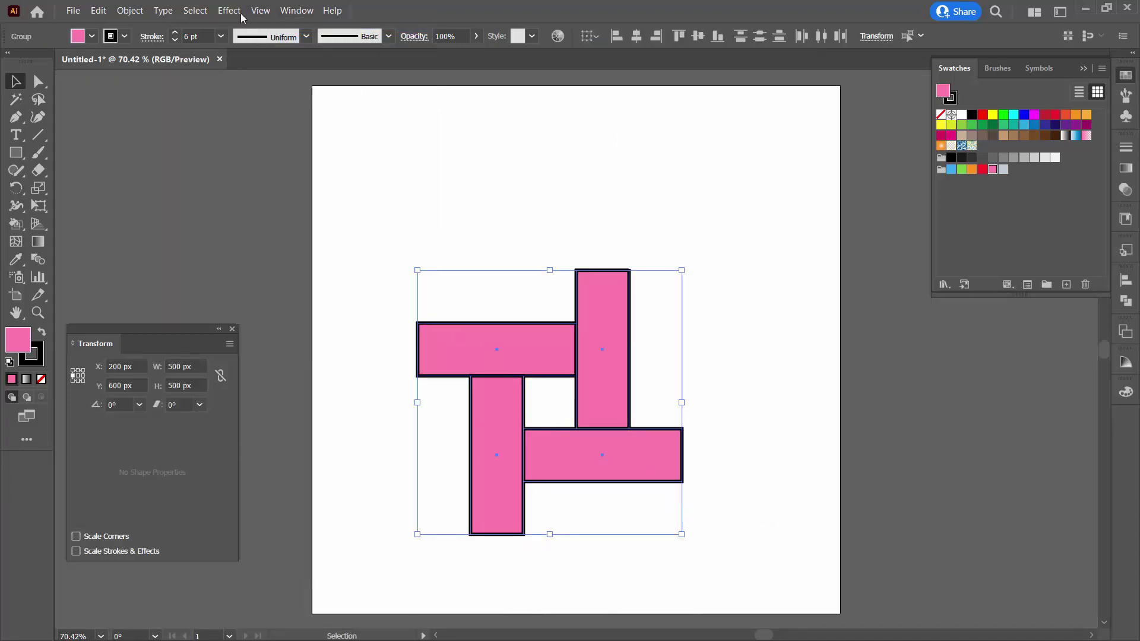
Make a new pattern from the selected pink strips
click(130, 10)
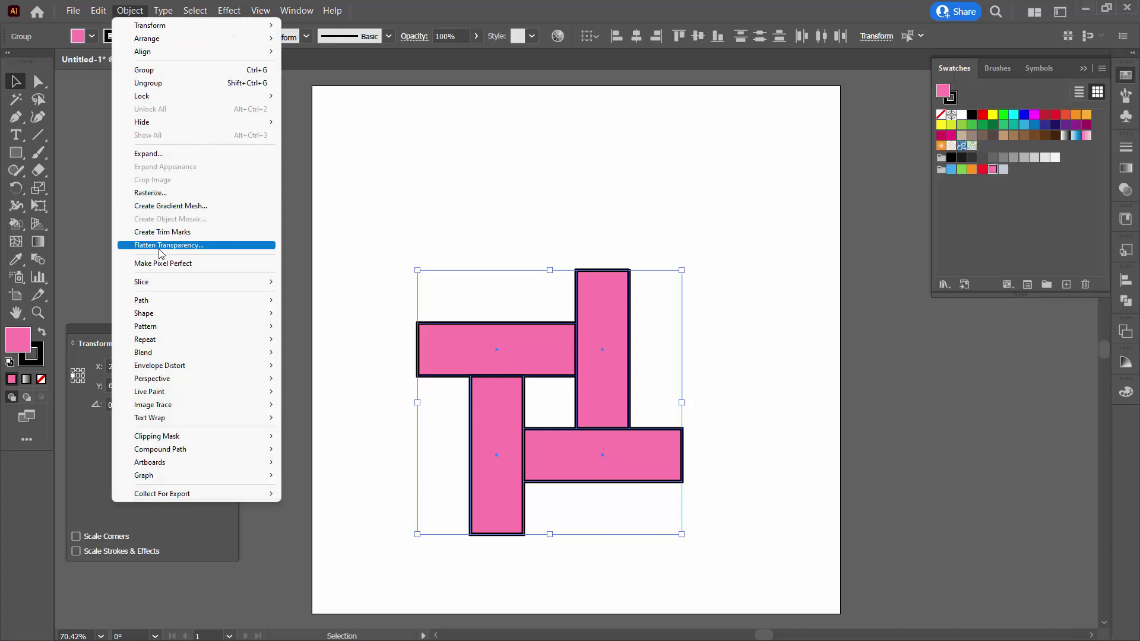
mouse_move(172, 328)
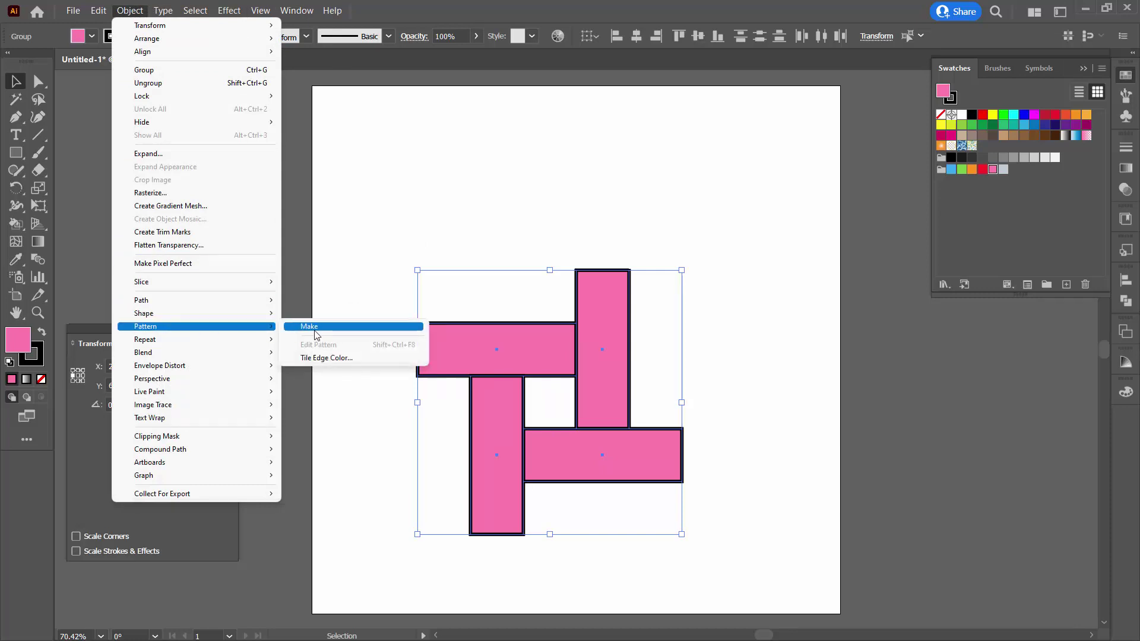
click(308, 328)
click(712, 355)
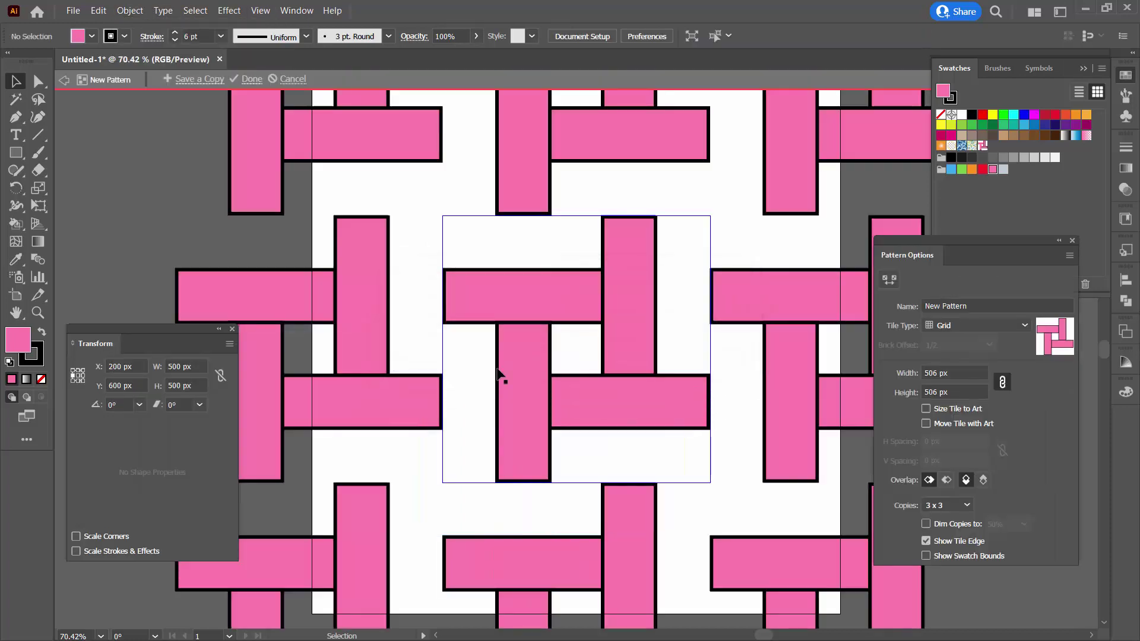
drag(945, 237, 122, 267)
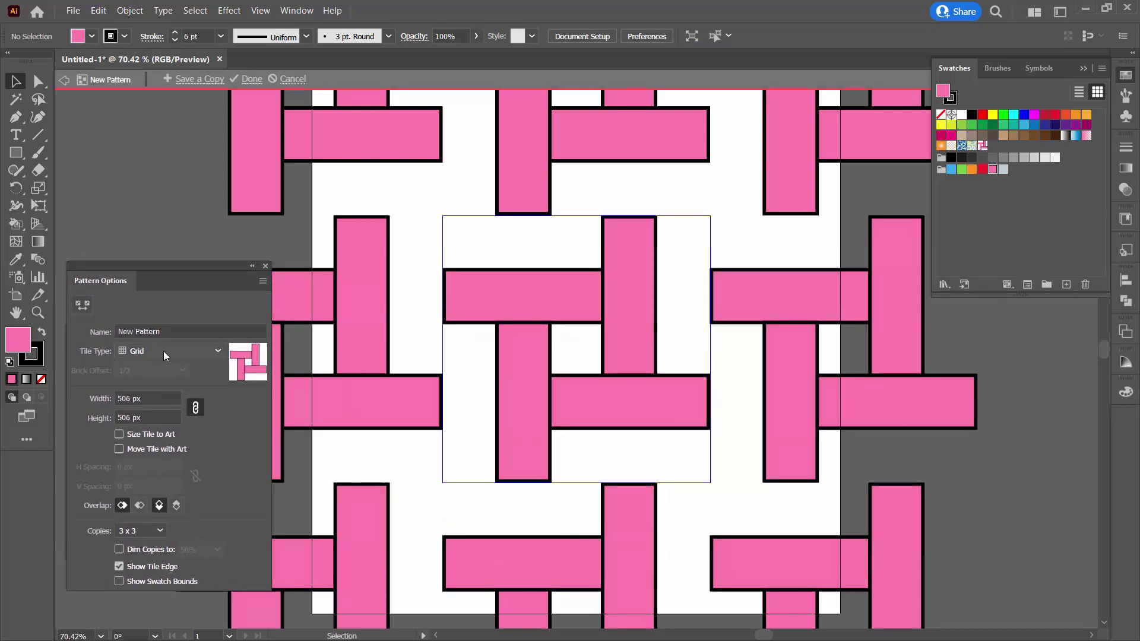
Set the linked tile width to 400 px and save the pattern swatch
click(196, 407)
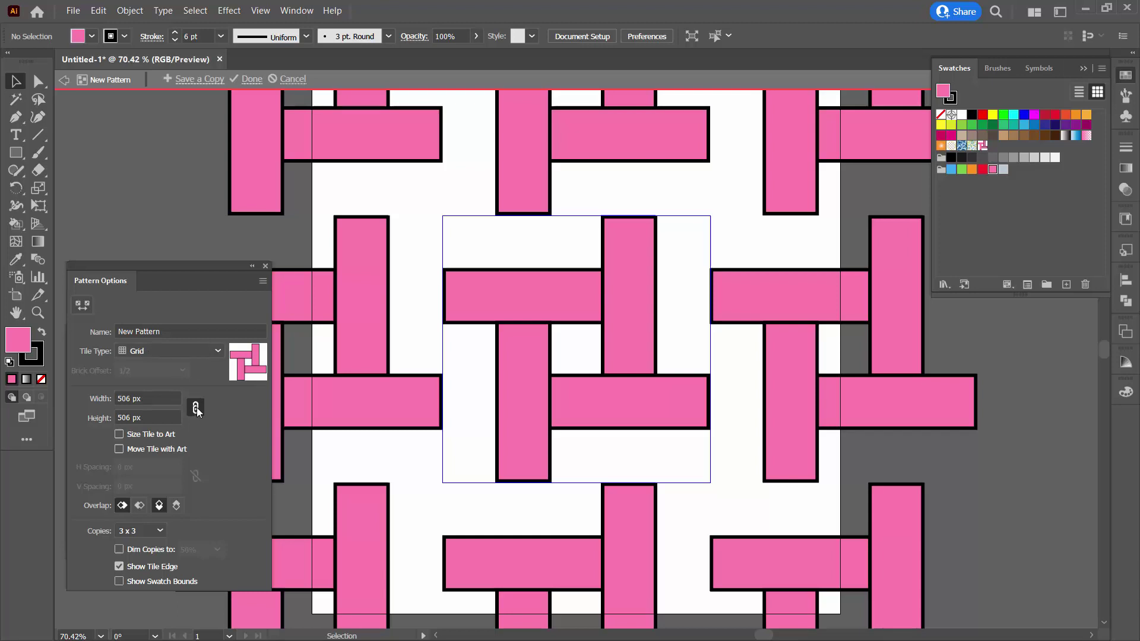
click(158, 398)
key(ctrl+a)
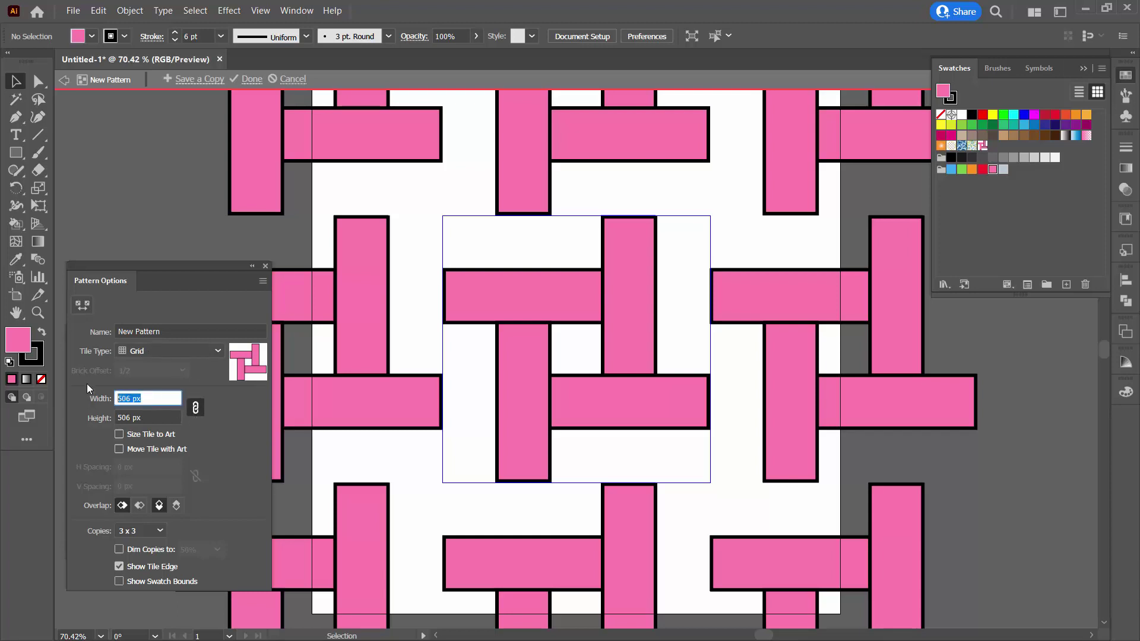
text(400)
key(Tab)
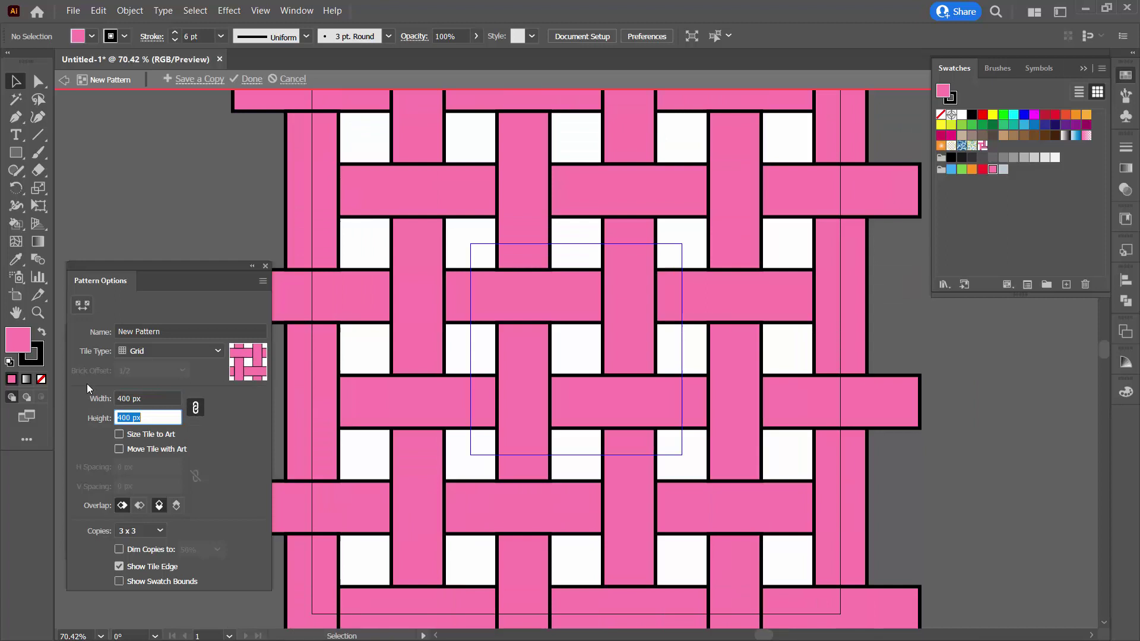
key(Tab)
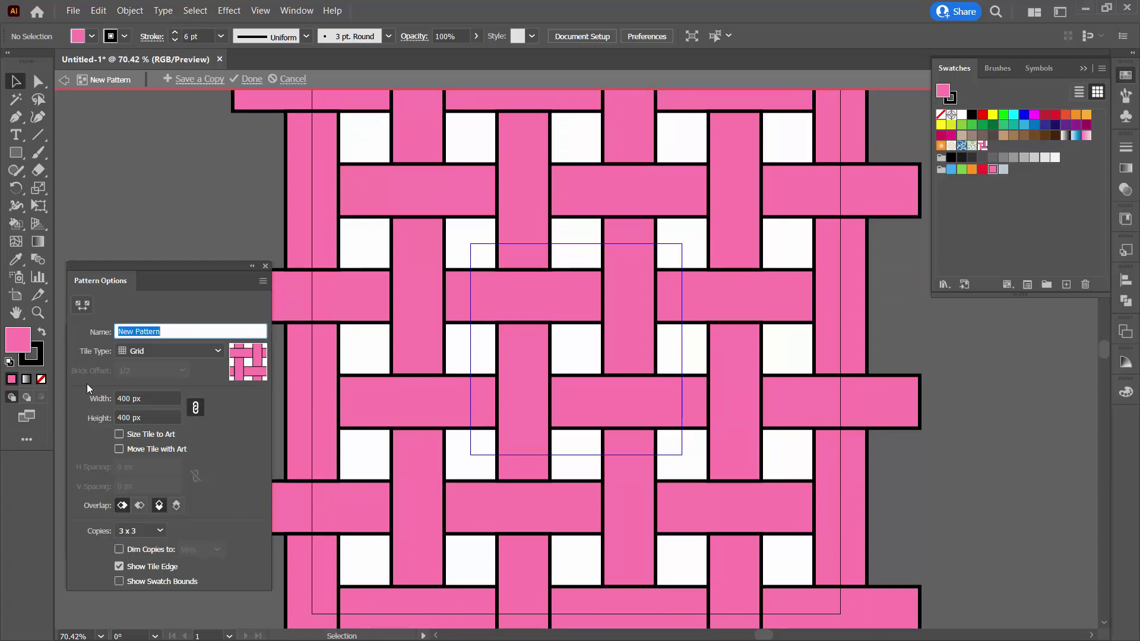
click(251, 80)
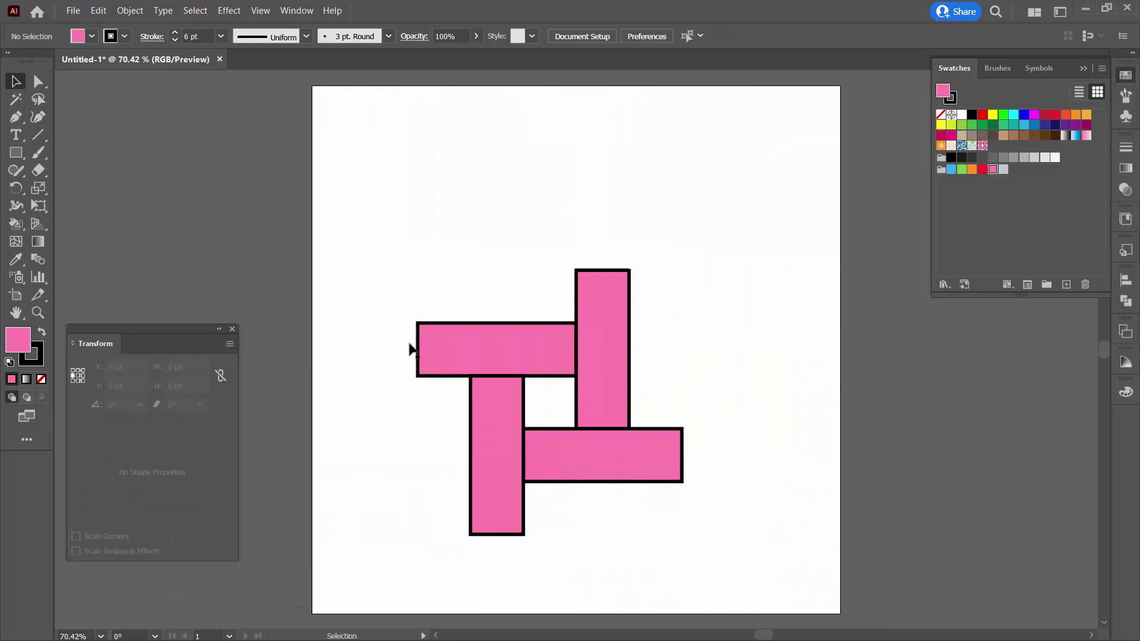
Ungroup the four pink strips
drag(706, 536, 412, 261)
click(130, 10)
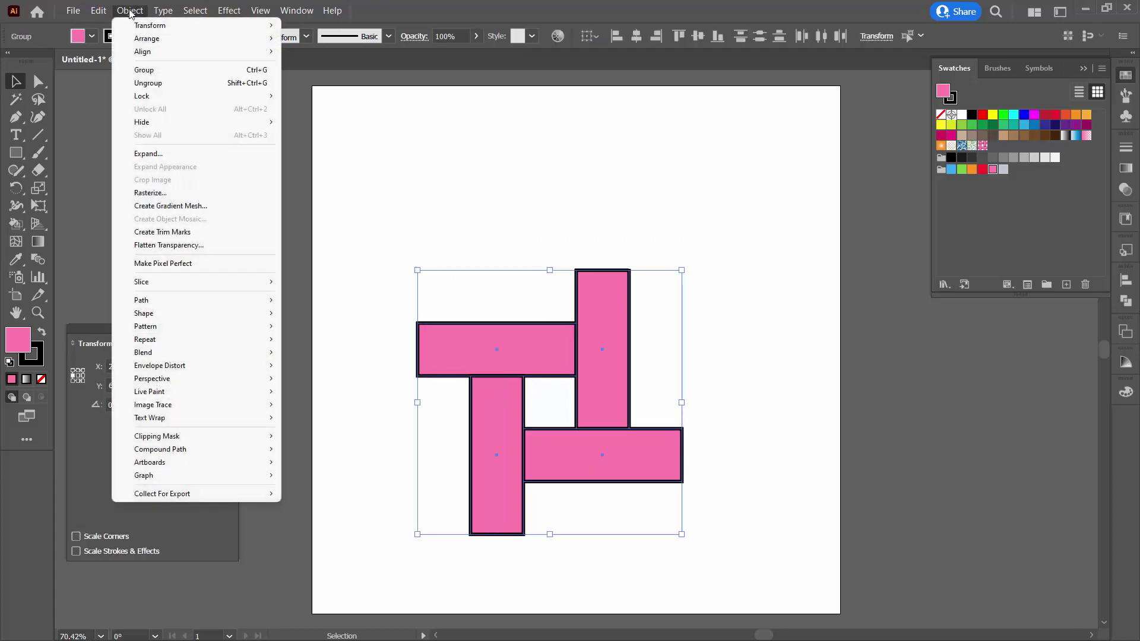
click(157, 83)
click(763, 326)
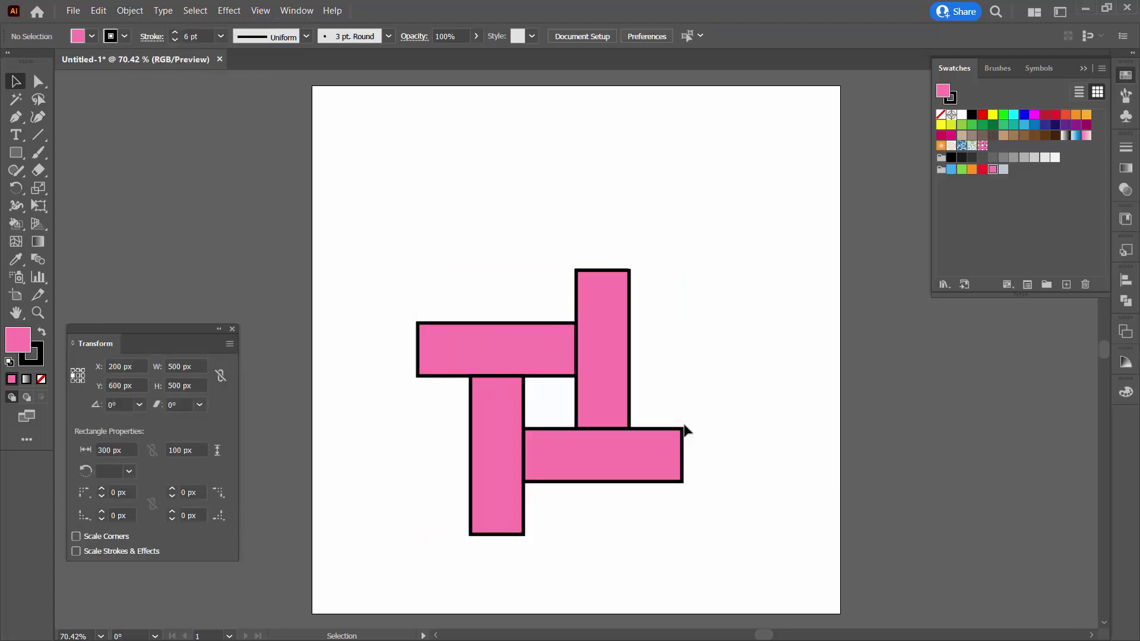
Fill both vertical strips with bright turquoise #1AE8D4, then select all four strips
click(615, 401)
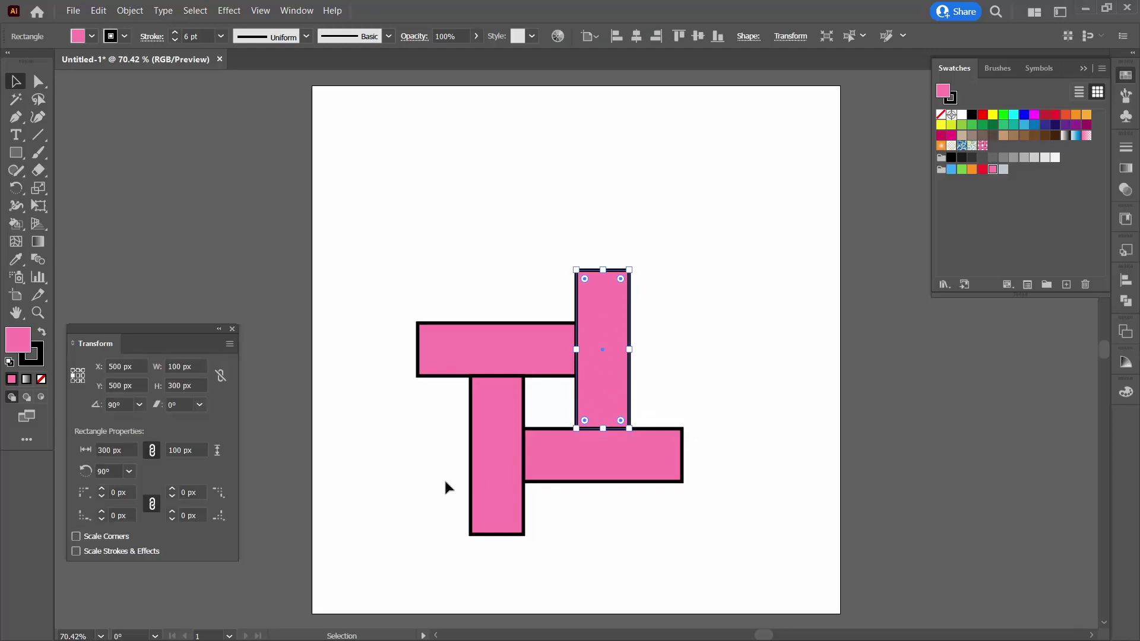
shift+click(480, 480)
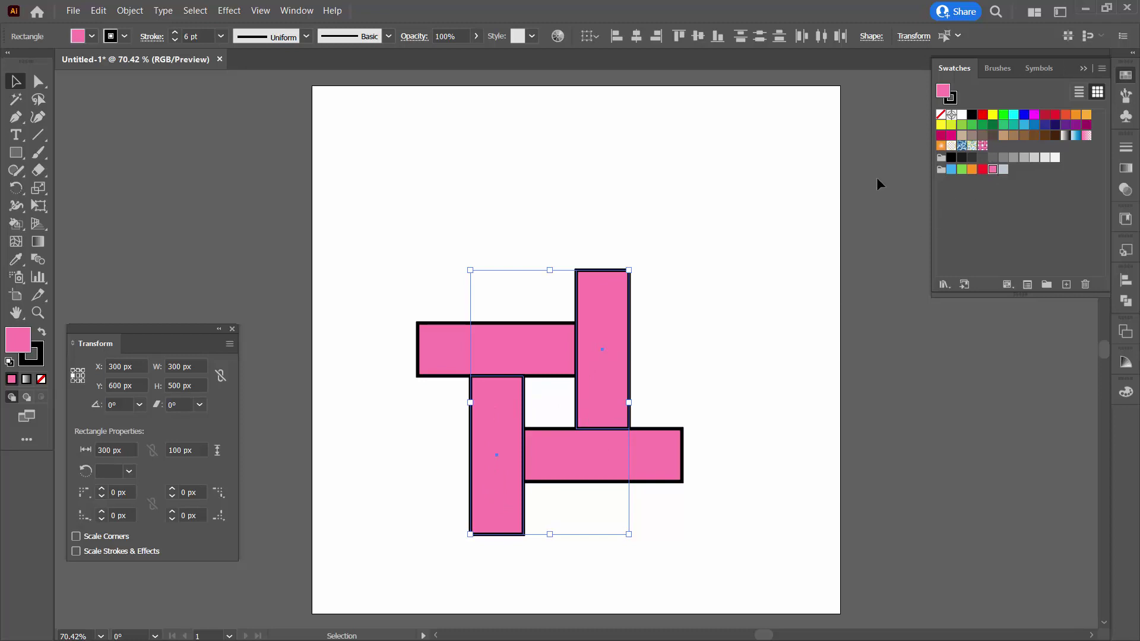
click(1013, 124)
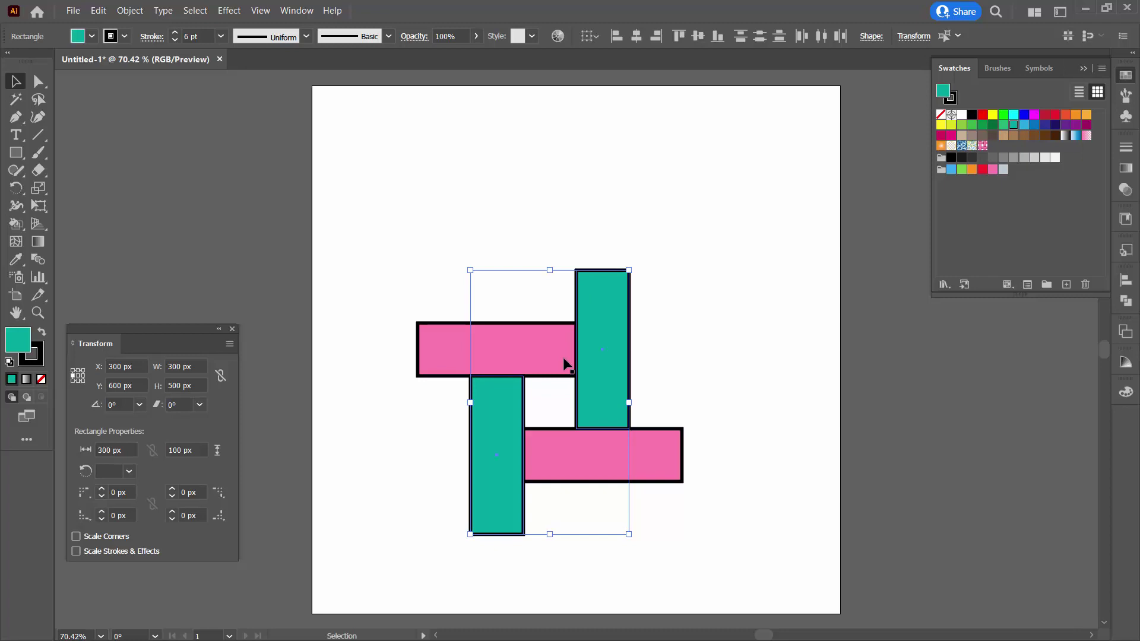
double_click(18, 339)
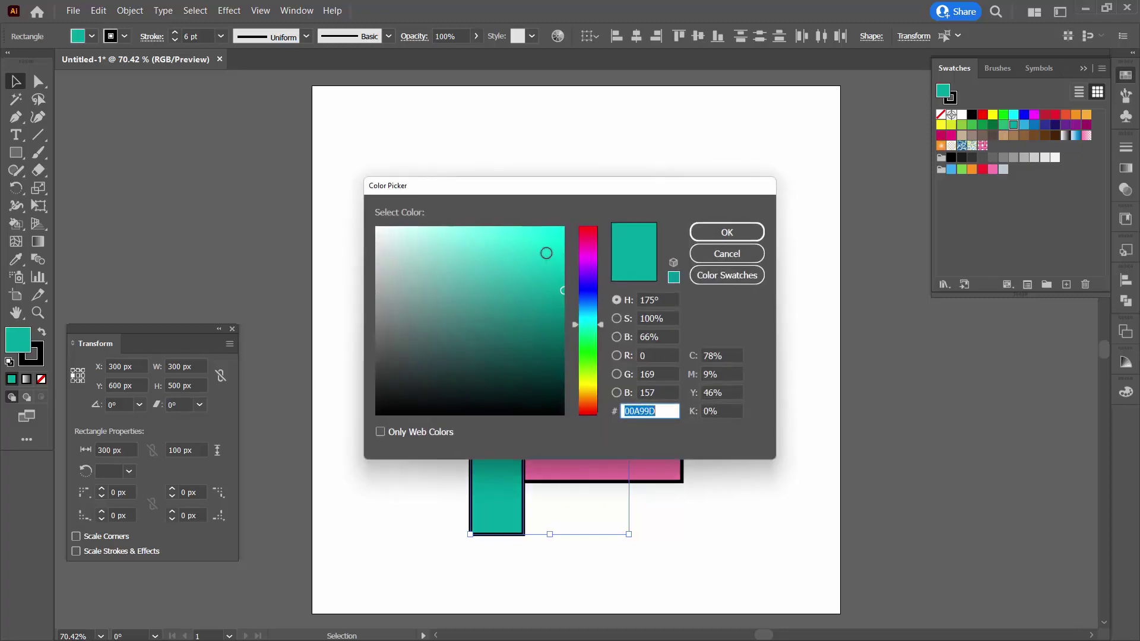
drag(546, 253, 542, 245)
click(727, 234)
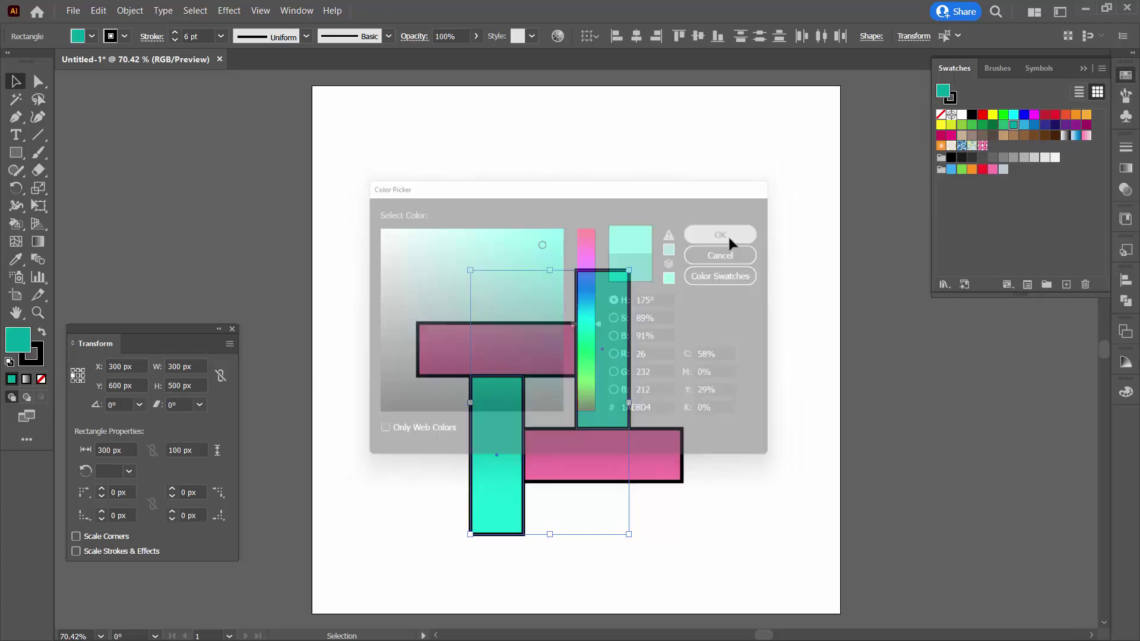
click(736, 512)
drag(428, 281, 739, 534)
Make New Pattern 2 from the four strips with a linked 400 x 400 px tile
click(130, 11)
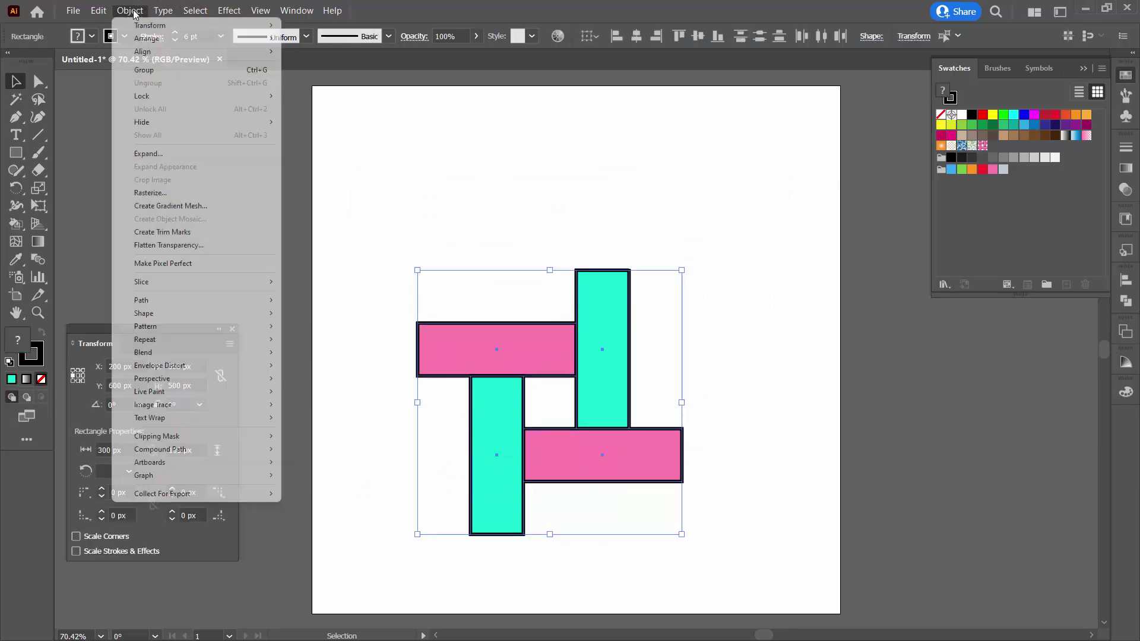
mouse_move(237, 326)
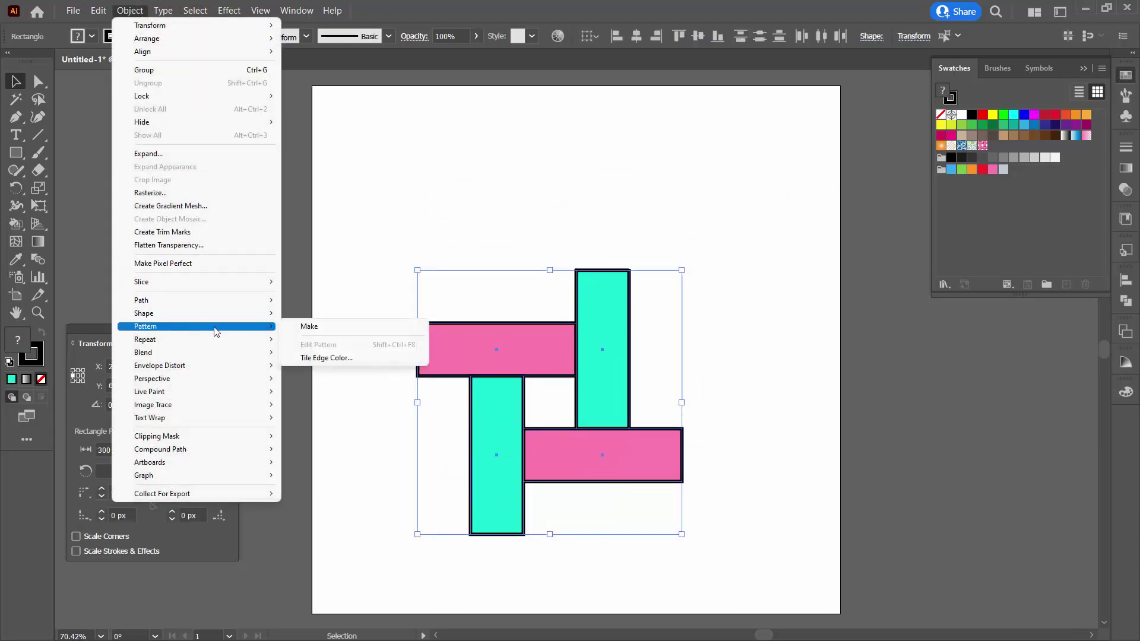
click(309, 327)
click(711, 355)
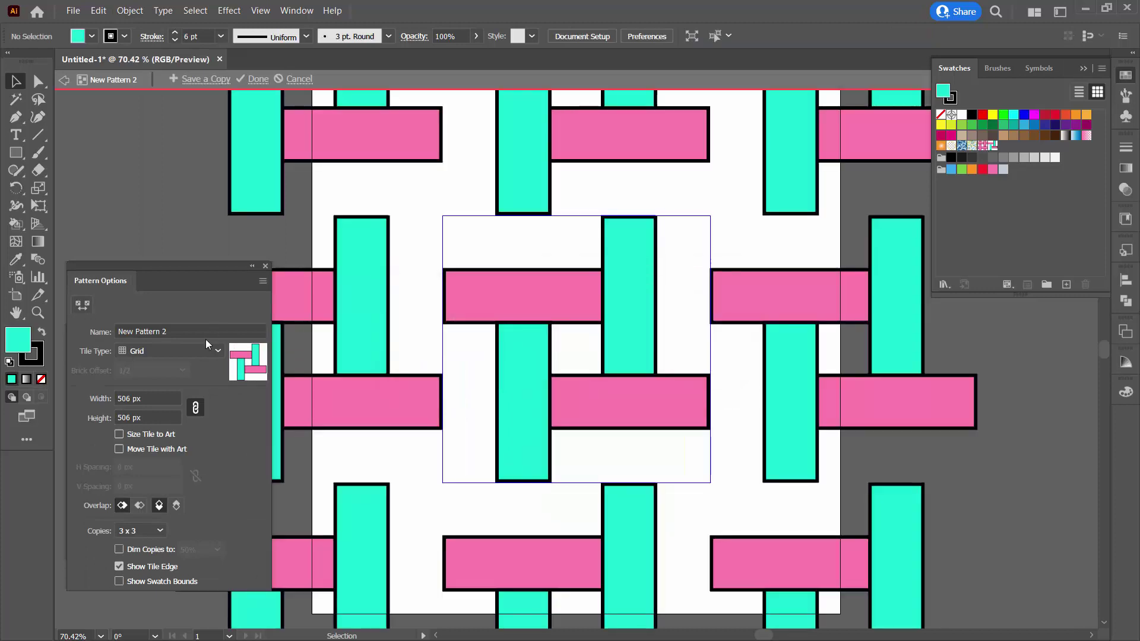
click(196, 407)
click(145, 398)
text(4)
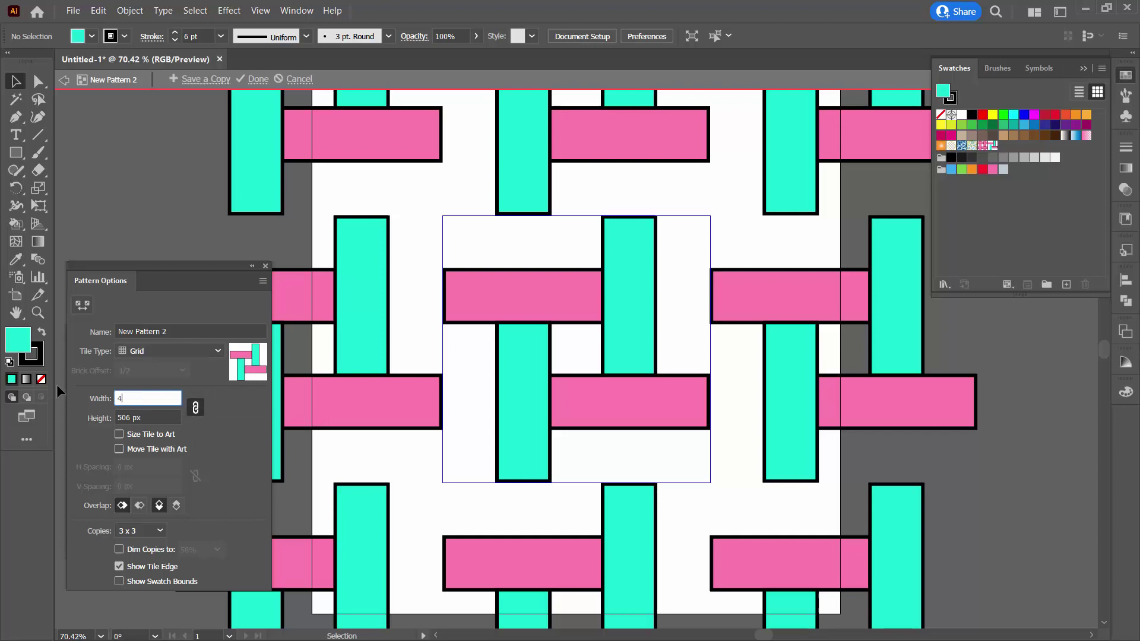
text(00)
key(Tab)
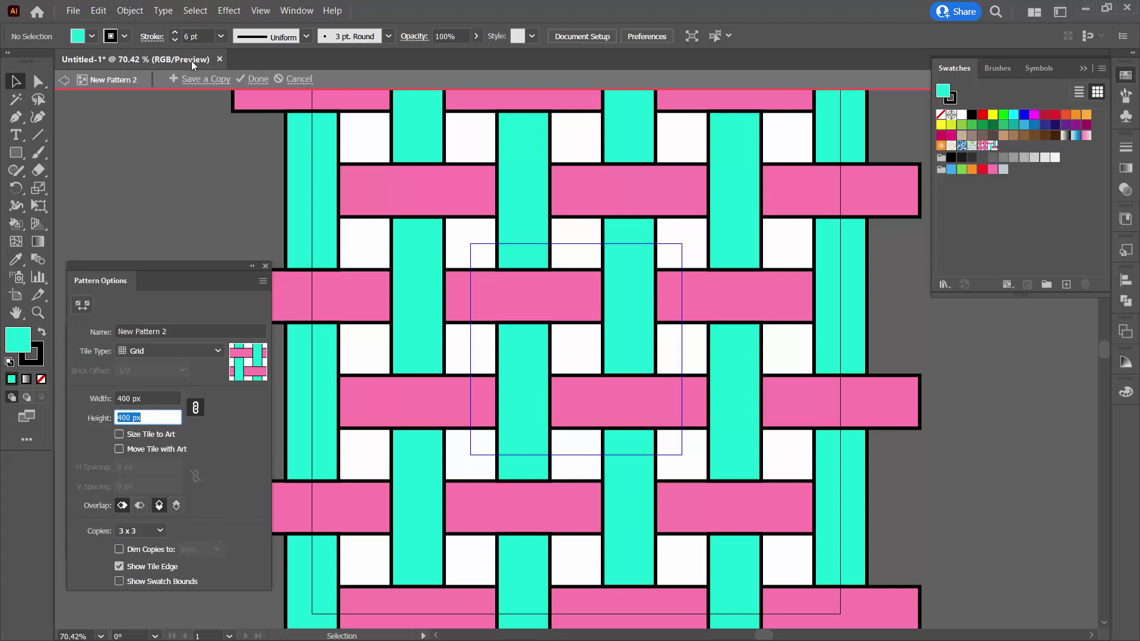
Finish the second pattern and eyedropper the pink fill onto the lower vertical strip
click(258, 79)
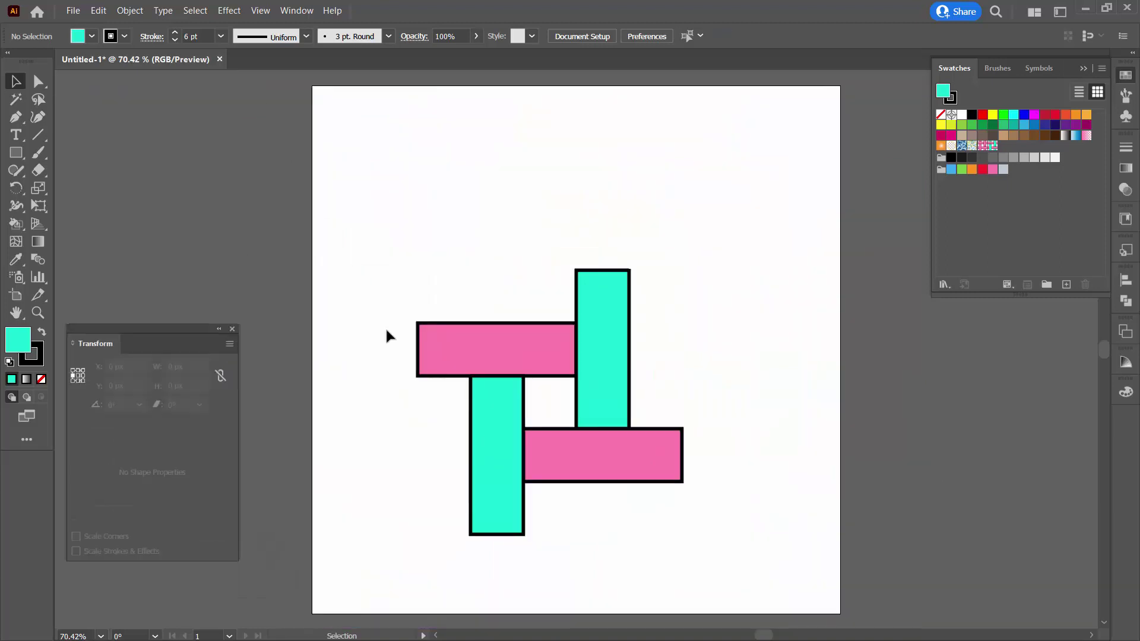
click(486, 353)
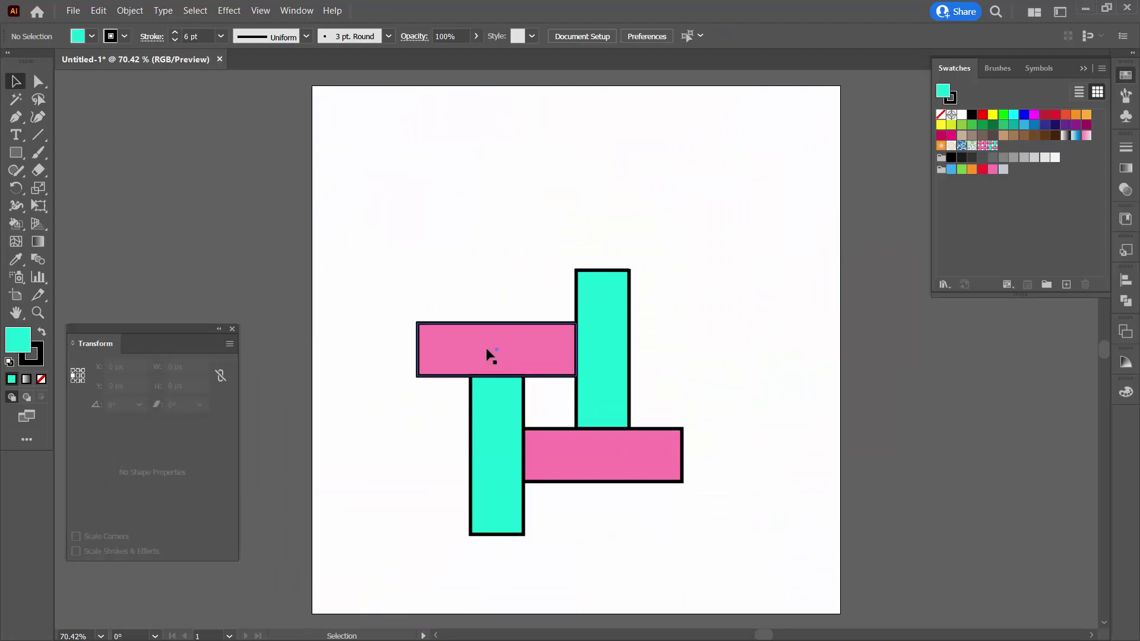
click(499, 435)
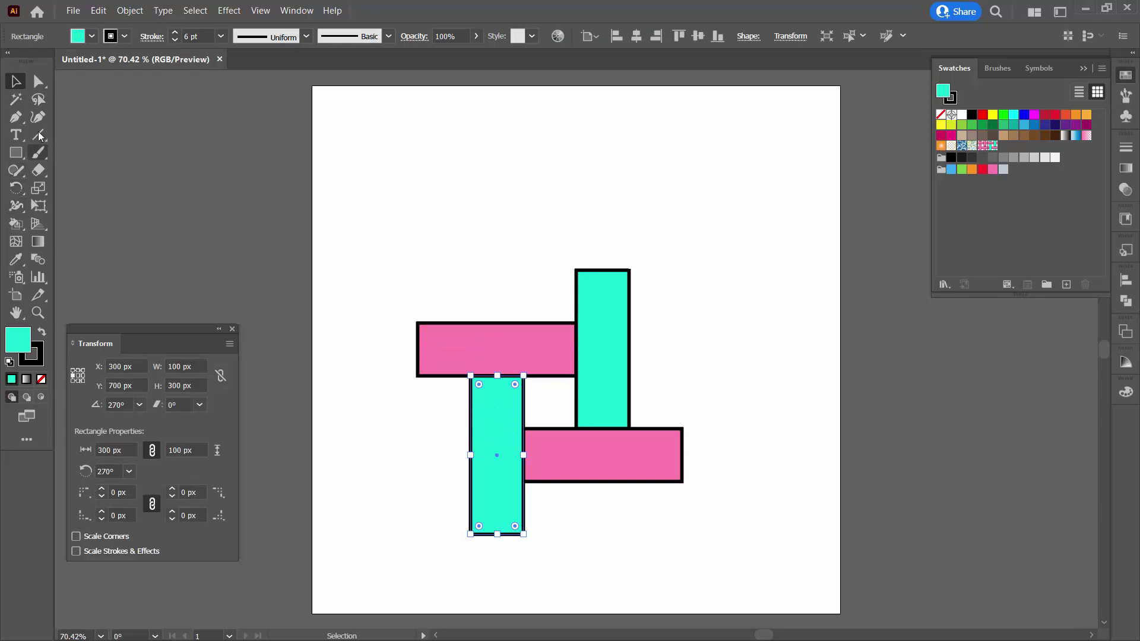
click(16, 259)
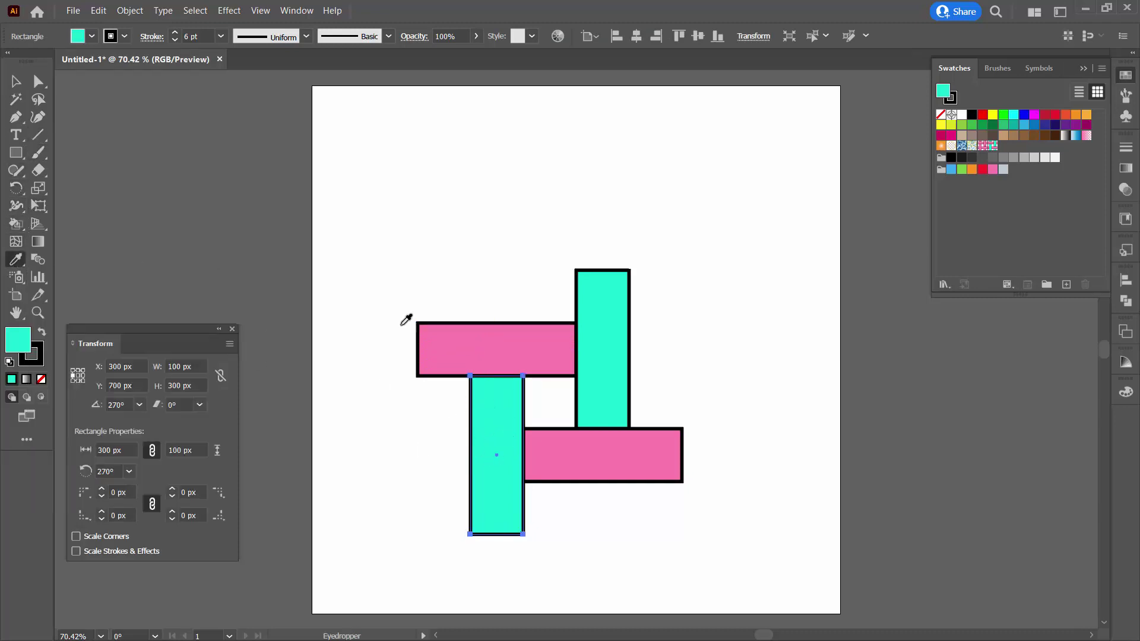
click(496, 335)
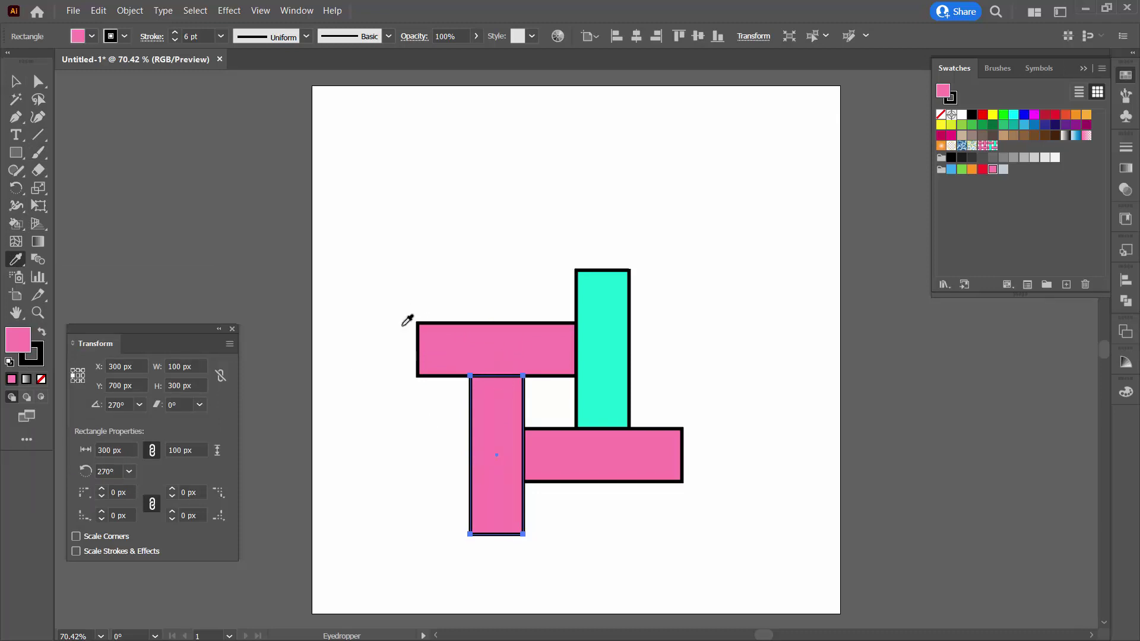
click(16, 82)
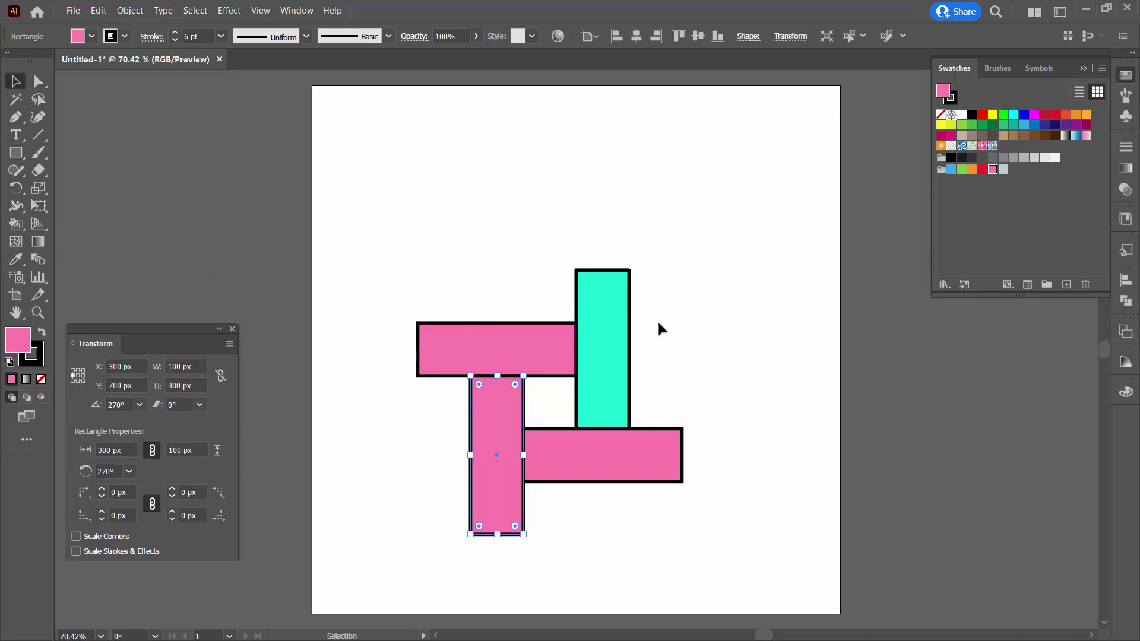
Eyedropper turquoise onto the lower horizontal strip, then select all four strips
drag(655, 491, 640, 473)
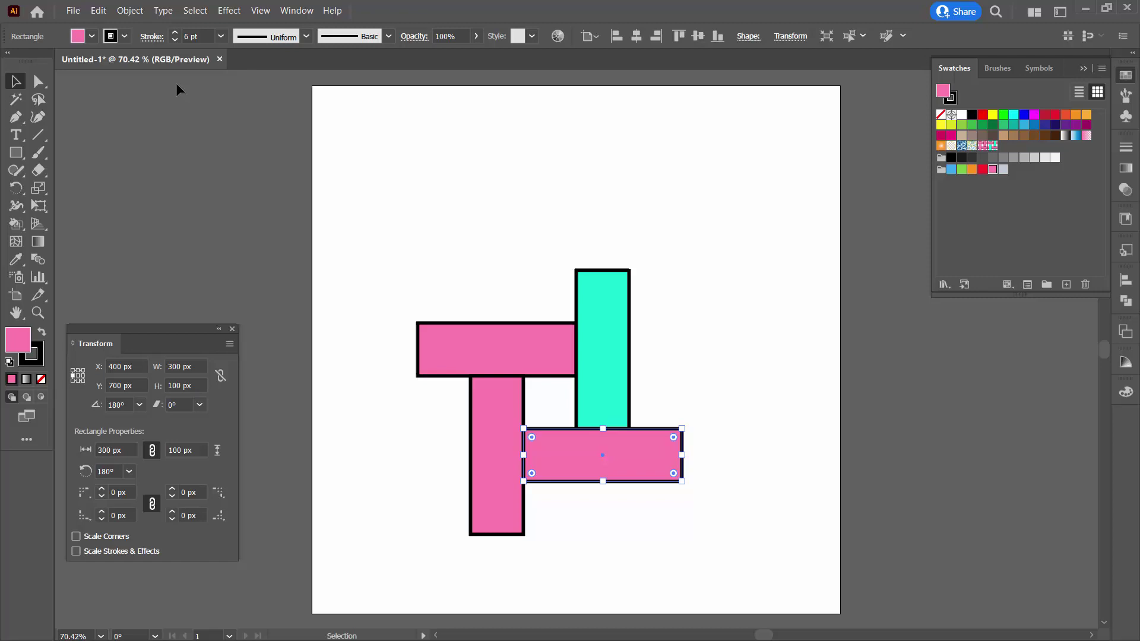
click(15, 260)
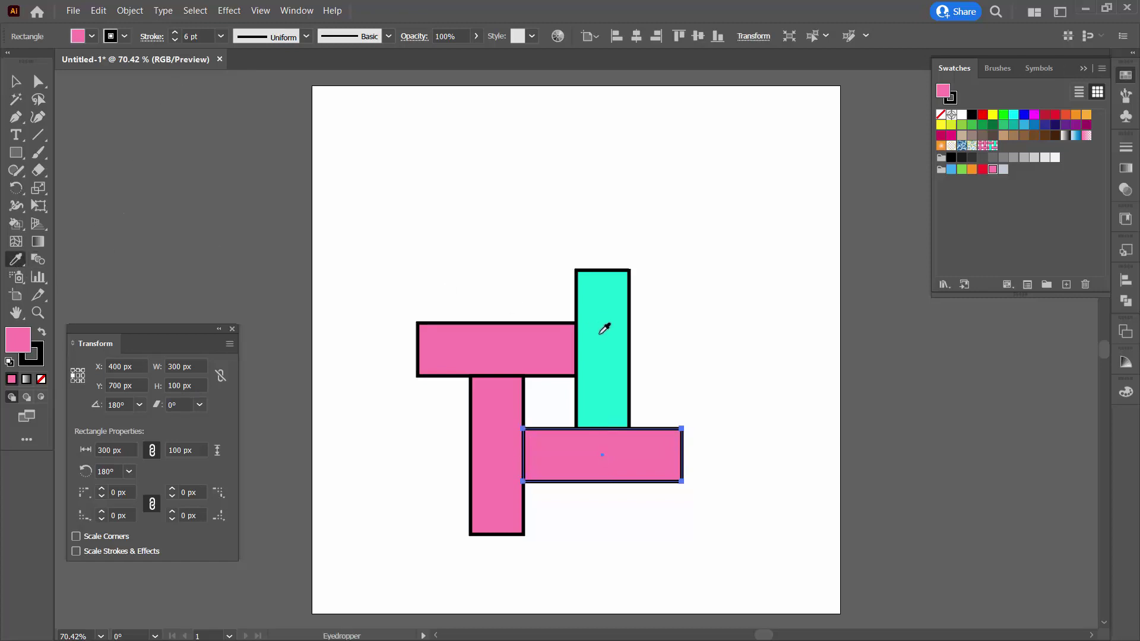
click(614, 324)
click(16, 81)
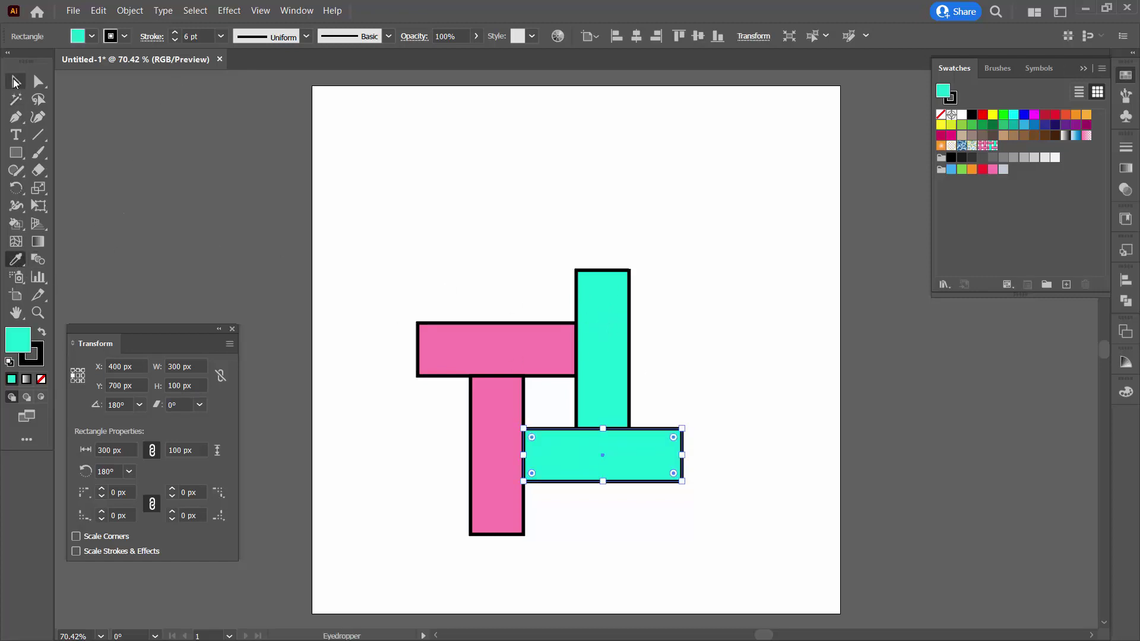
click(385, 217)
drag(368, 220, 726, 536)
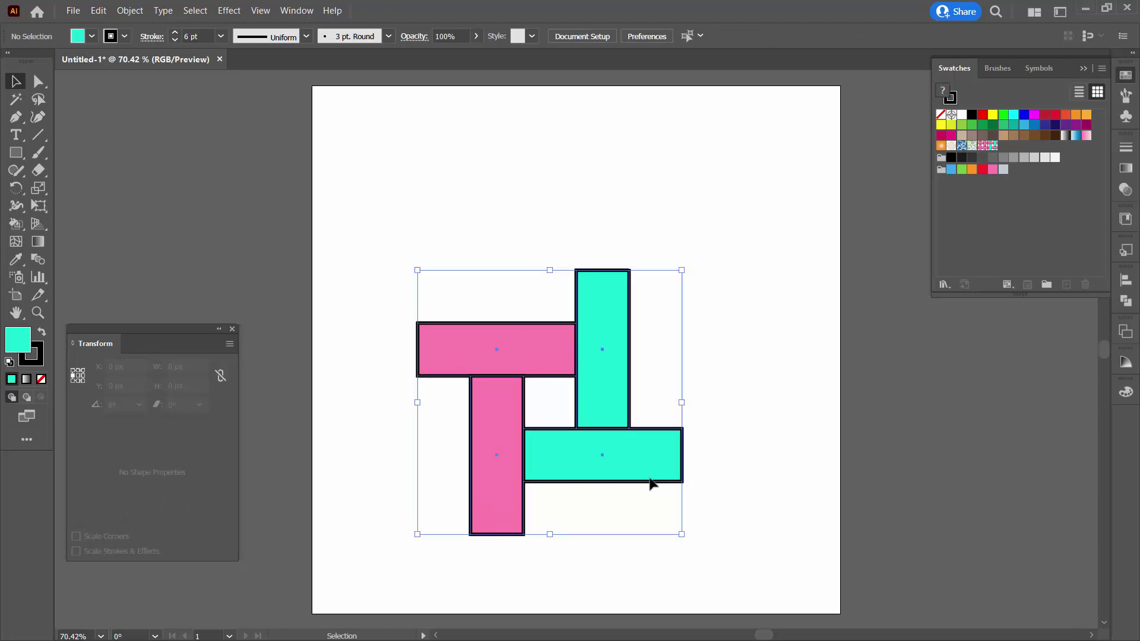
Make a third pattern swatch, New Pattern 3, from the four strips
click(127, 11)
mouse_move(176, 326)
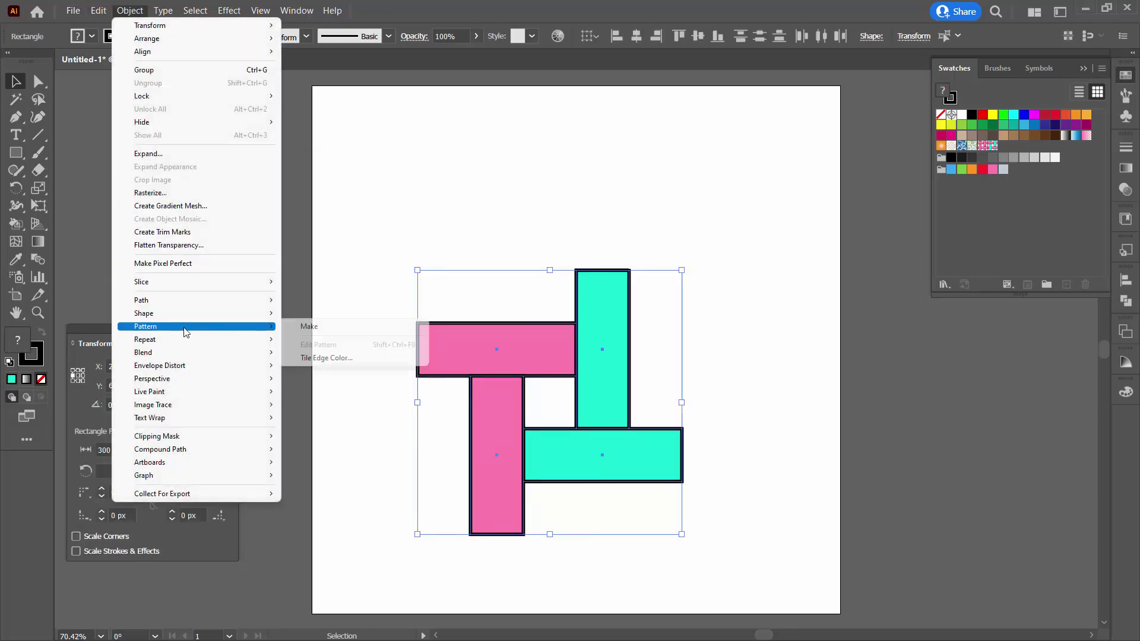
click(331, 332)
click(734, 359)
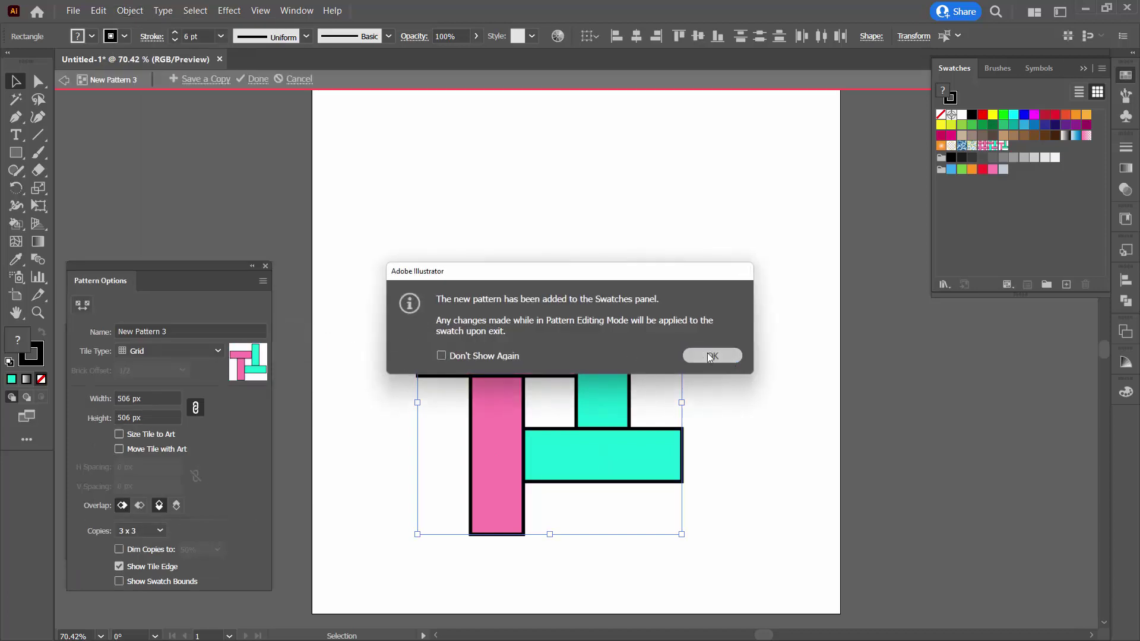
Set the pattern tile Width and Height to 400 px and finish editing
click(137, 398)
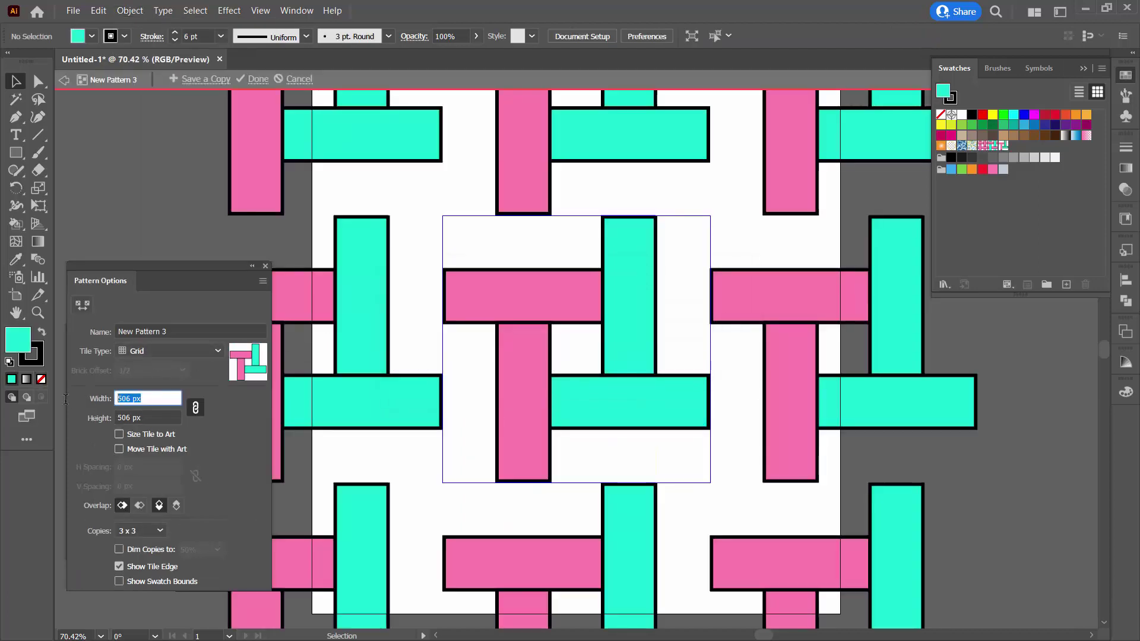
text(400)
key(Tab)
text(400)
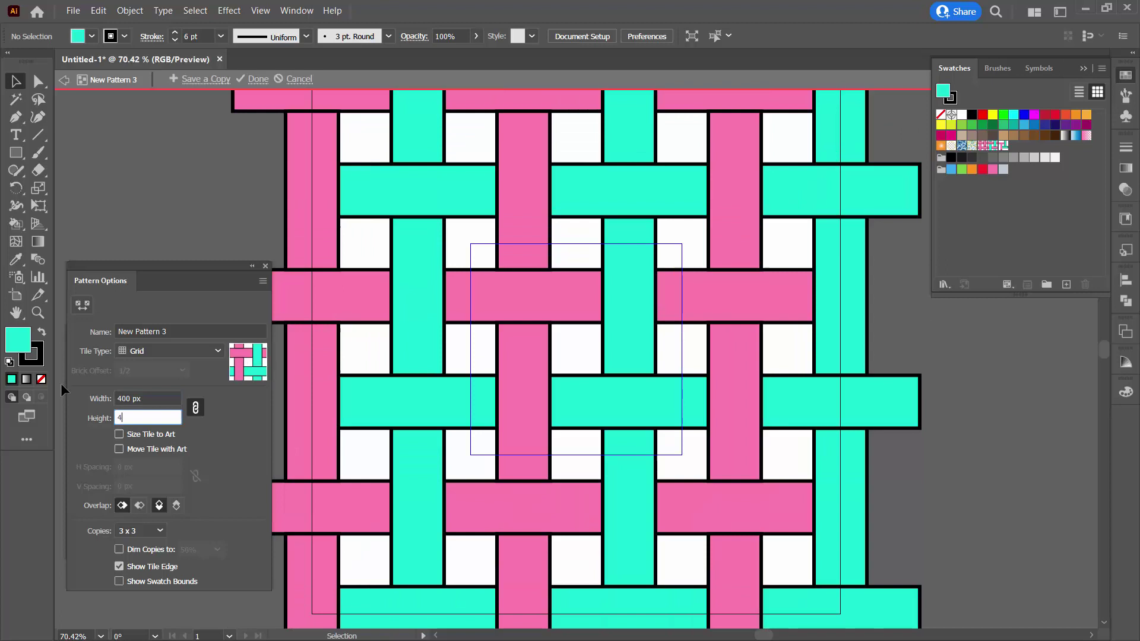
key(Tab)
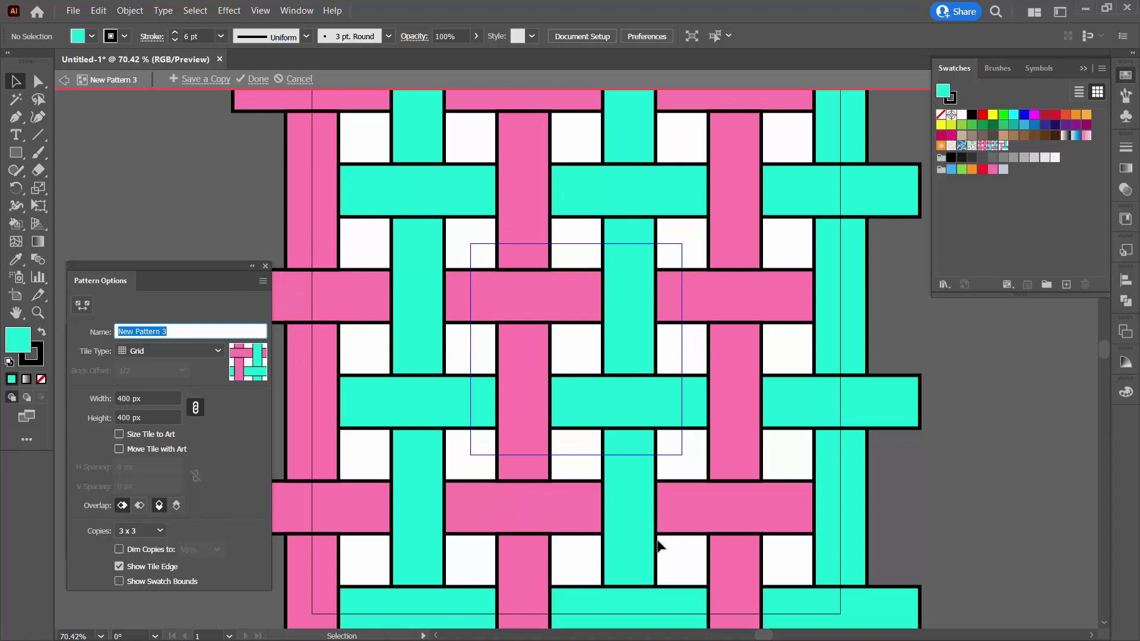
click(257, 79)
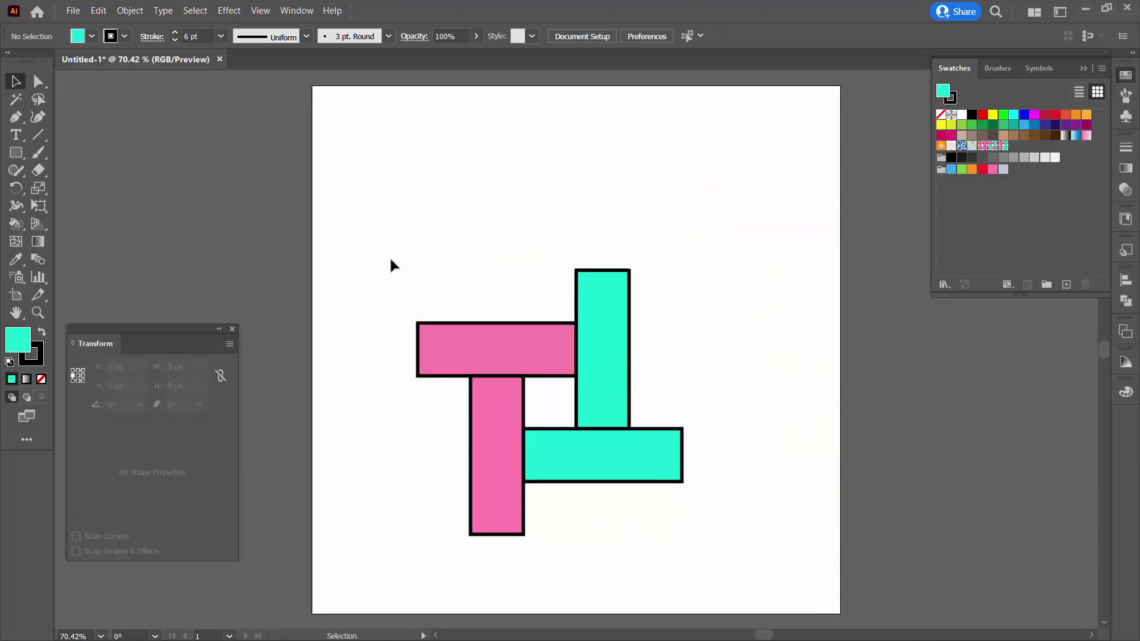
Move the tile rectangles off the artboard and draw a 1000 x 1000 px square
drag(390, 264, 622, 503)
drag(588, 463, 157, 320)
key(m)
click(483, 294)
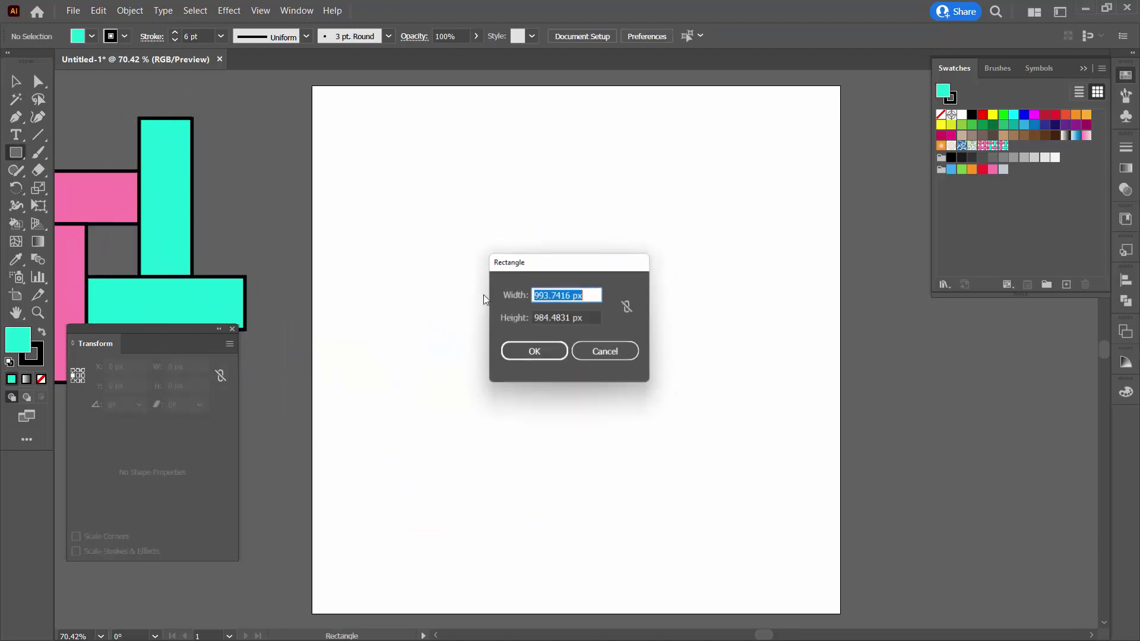
text(100)
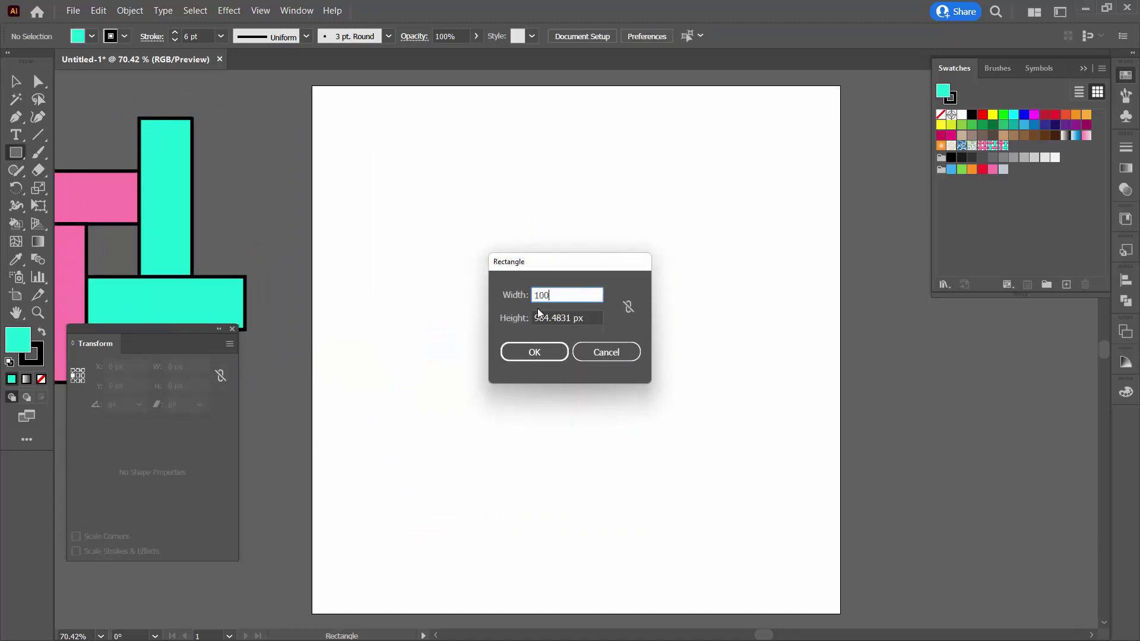
text(0)
key(Tab)
text(1000)
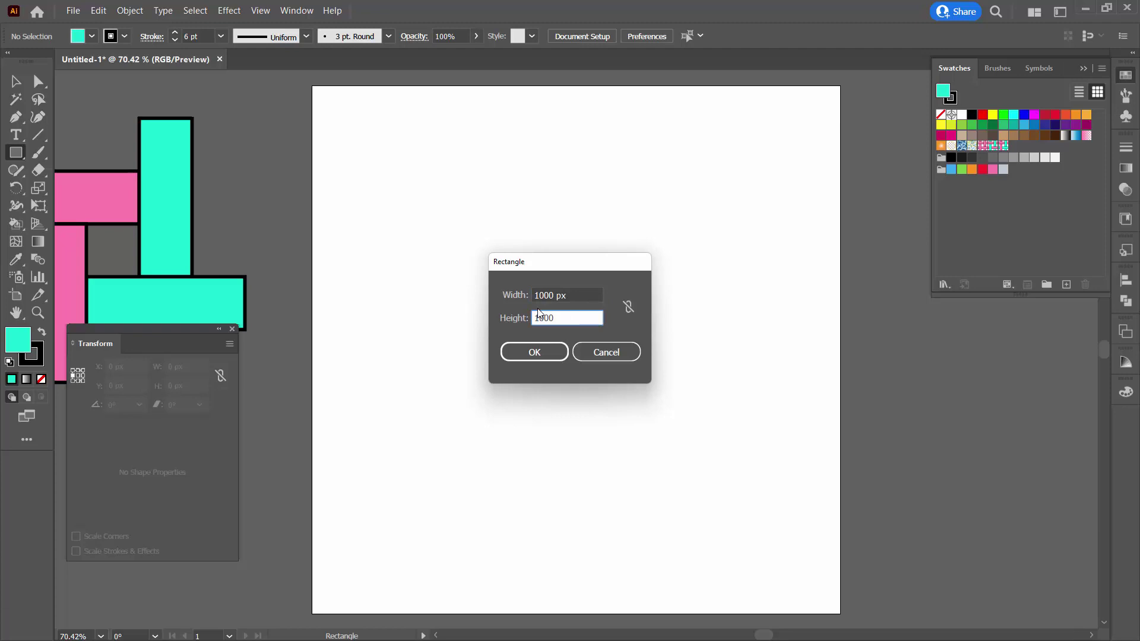
key(Return)
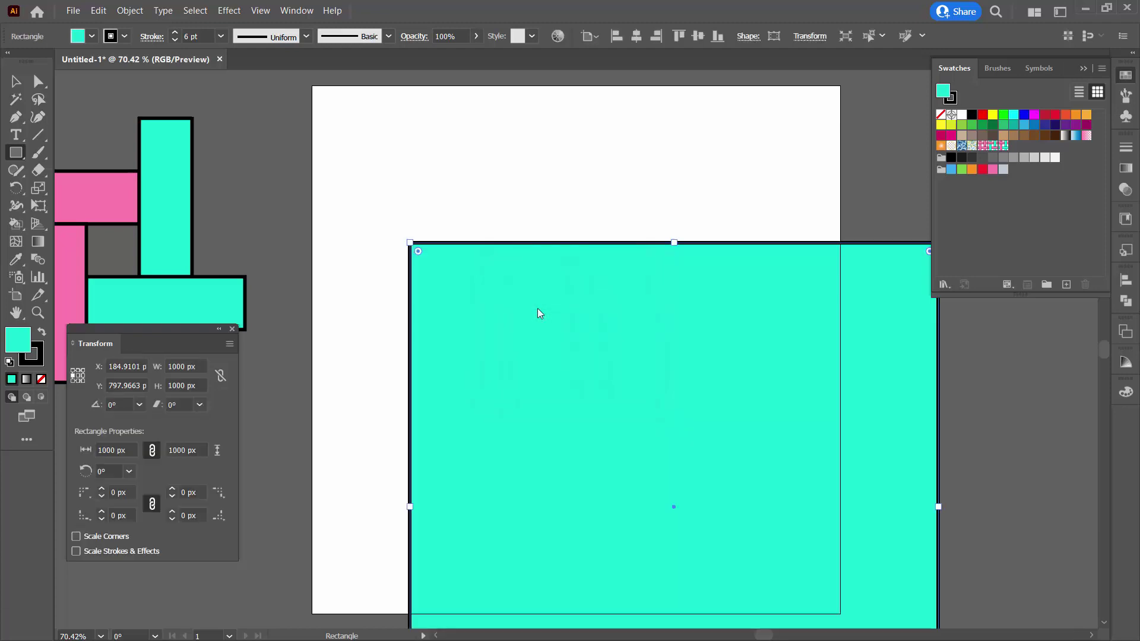
Centre the square horizontally and vertically on the artboard and set its stroke to None
click(639, 36)
click(698, 35)
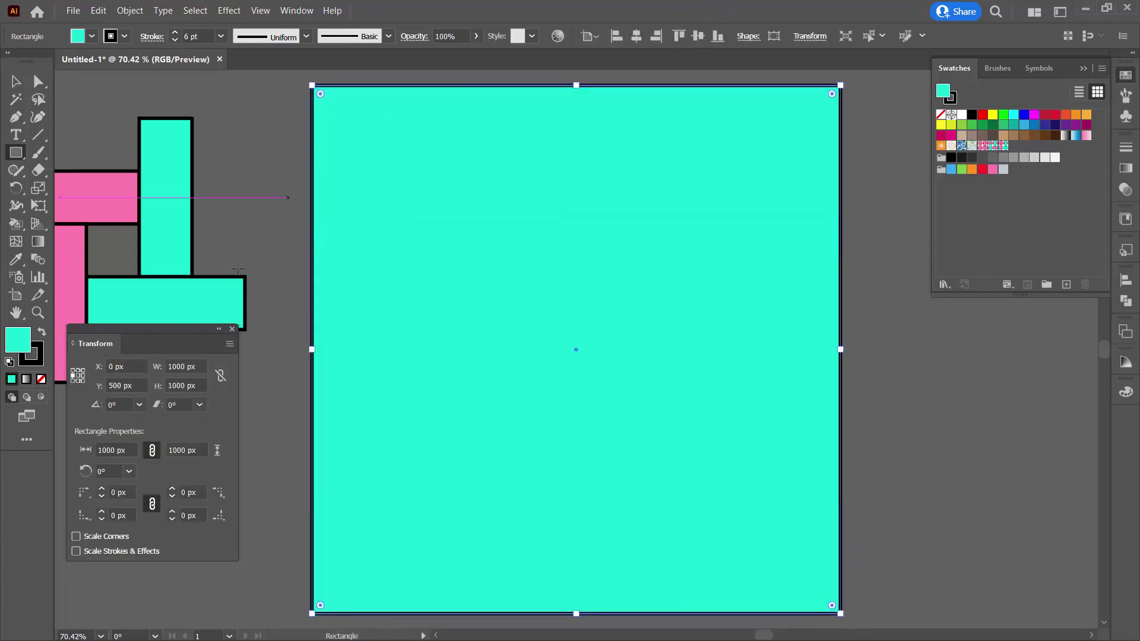
click(33, 364)
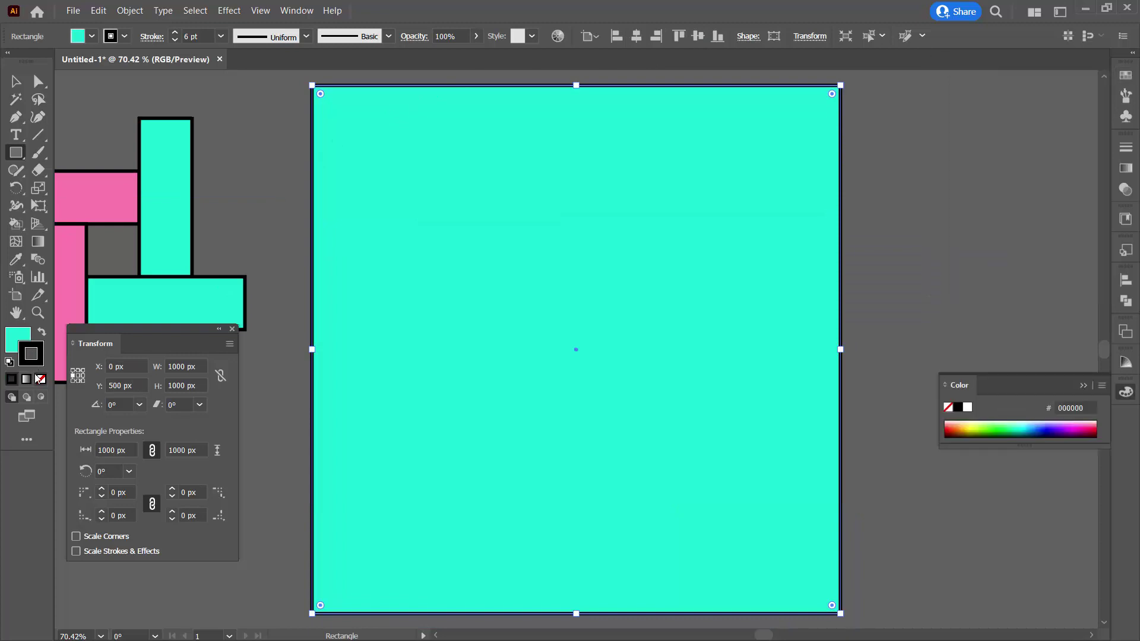
click(41, 380)
click(11, 338)
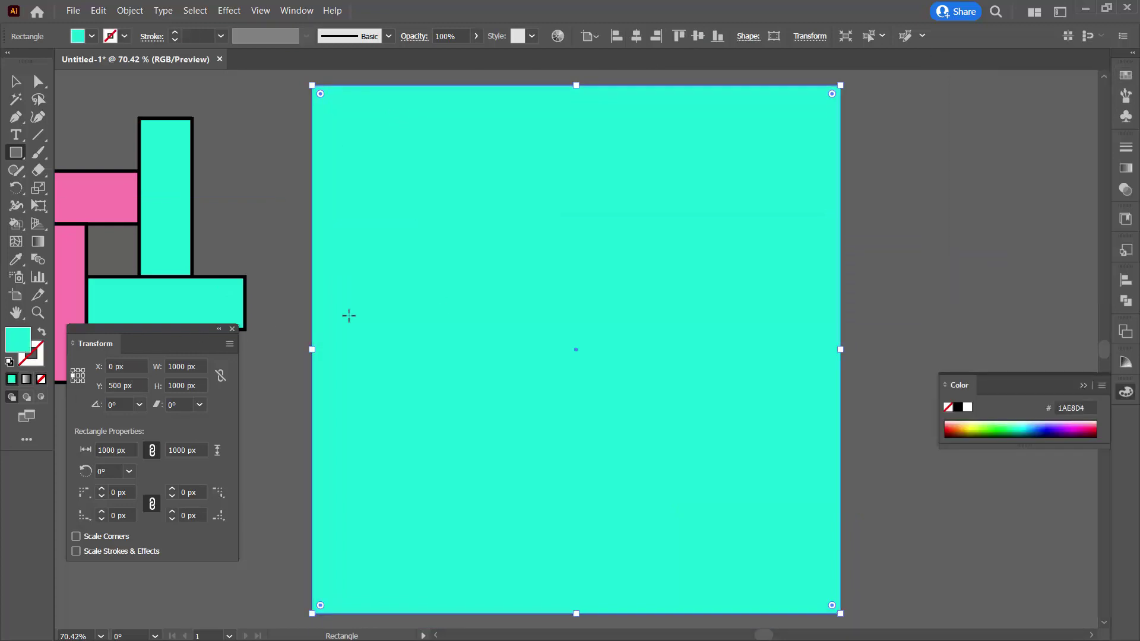
From the Swatches panel, try the woven patterns in turn, ending on New Pattern 3
click(1124, 74)
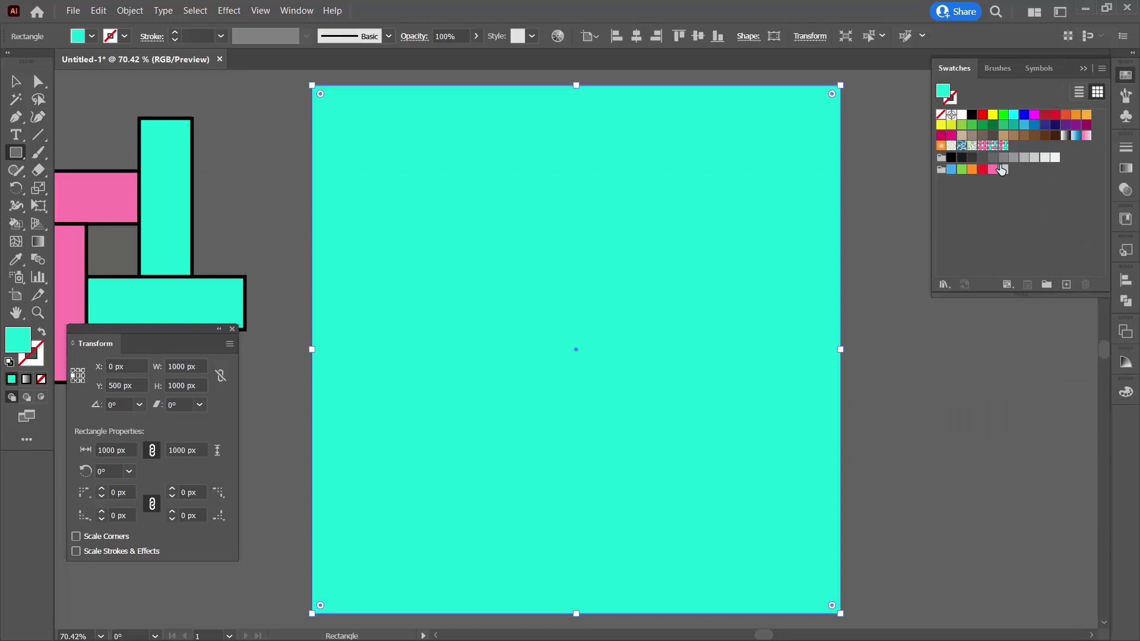
click(984, 147)
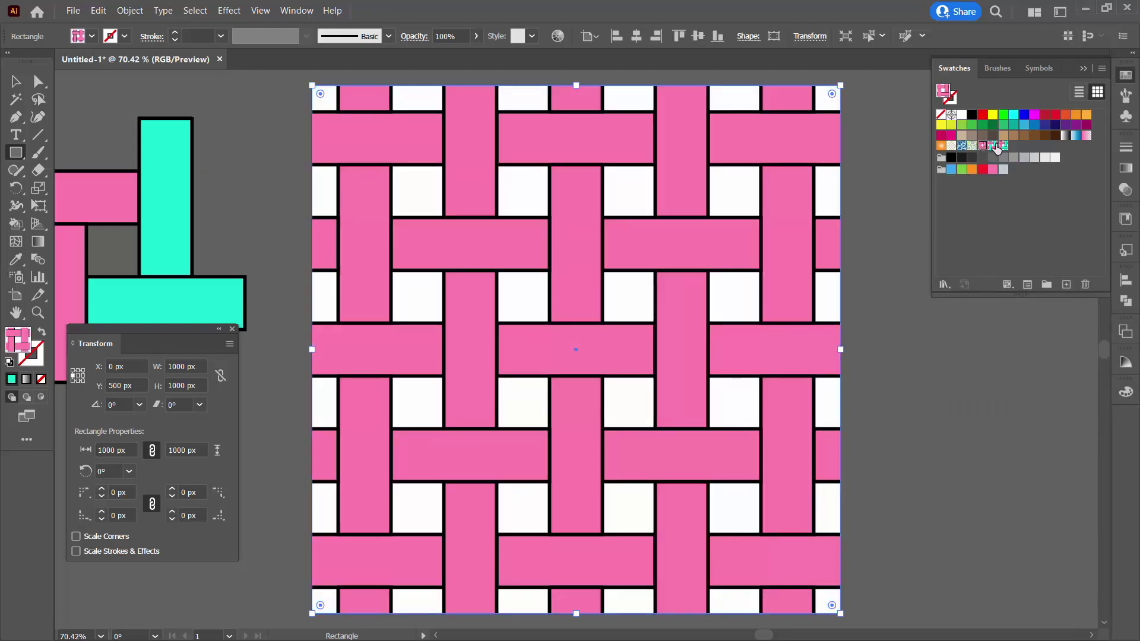
click(993, 146)
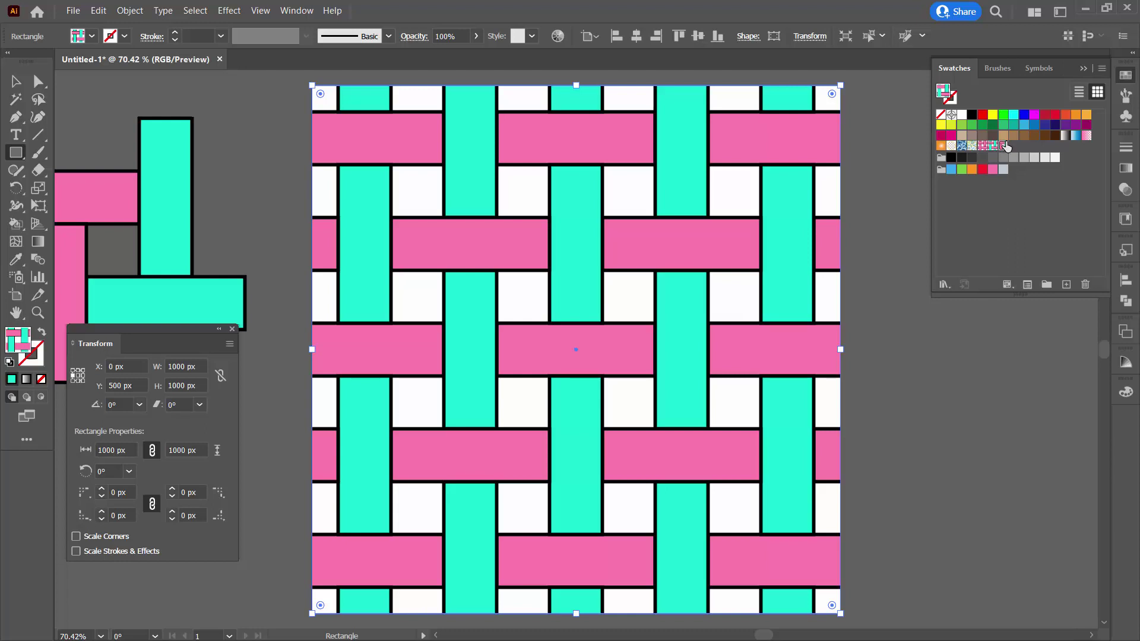
click(1003, 146)
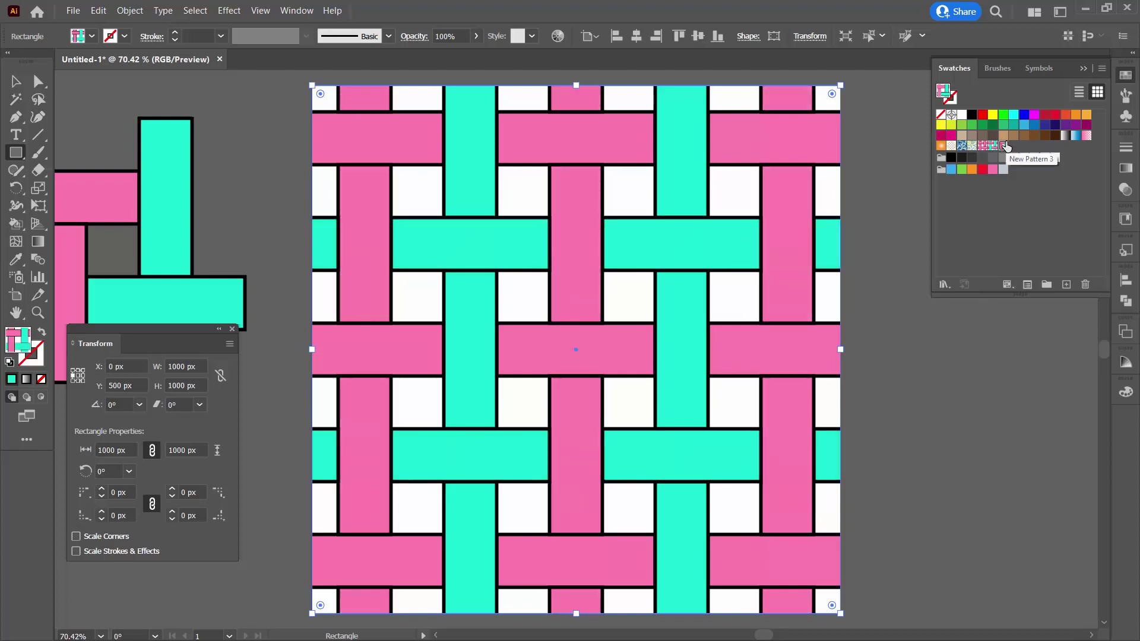
Open Recolor Artwork with Advanced Options on the colour-wheel Edit view
click(556, 37)
drag(668, 553, 930, 529)
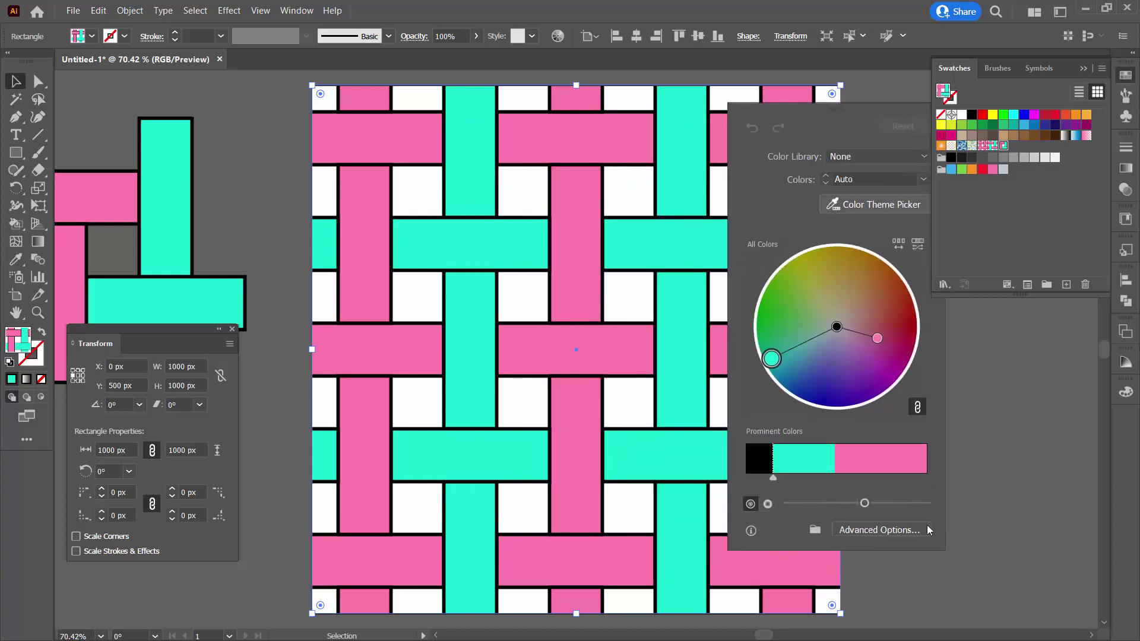
click(872, 529)
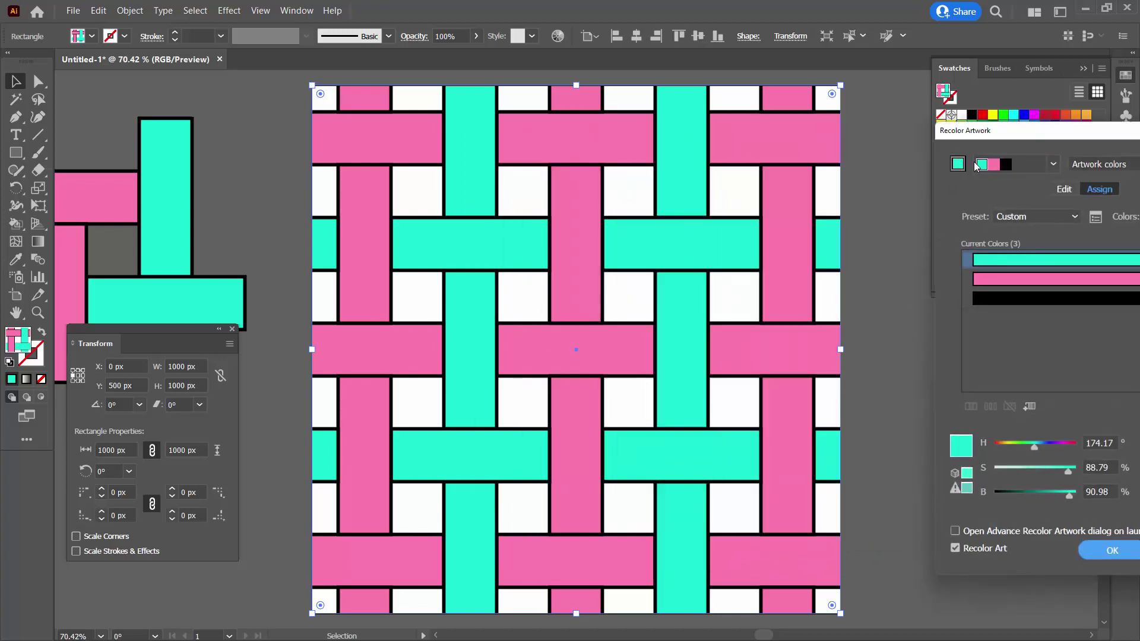
drag(1000, 132, 810, 147)
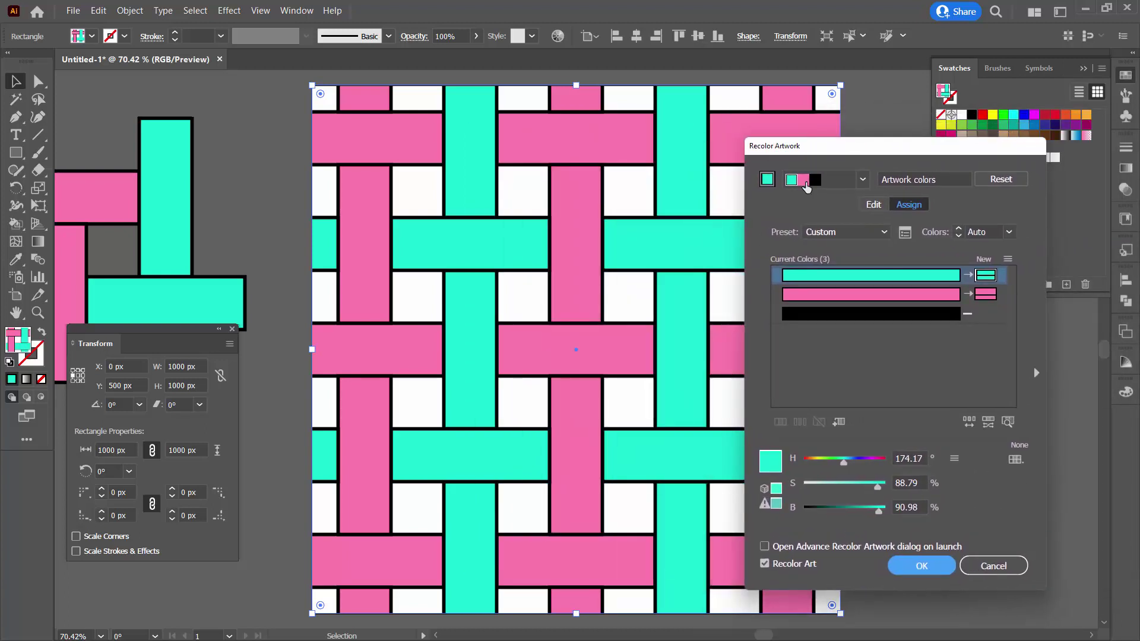
click(875, 205)
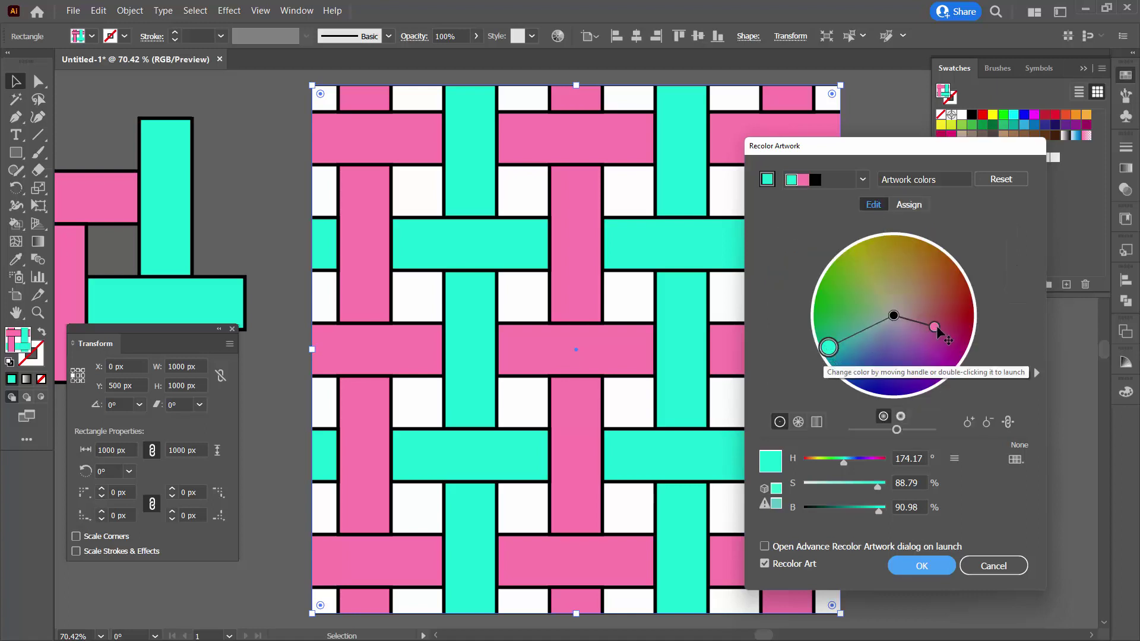
Unlink harmony colours, shift the strips to blue and light cyan, and apply
drag(828, 347, 845, 349)
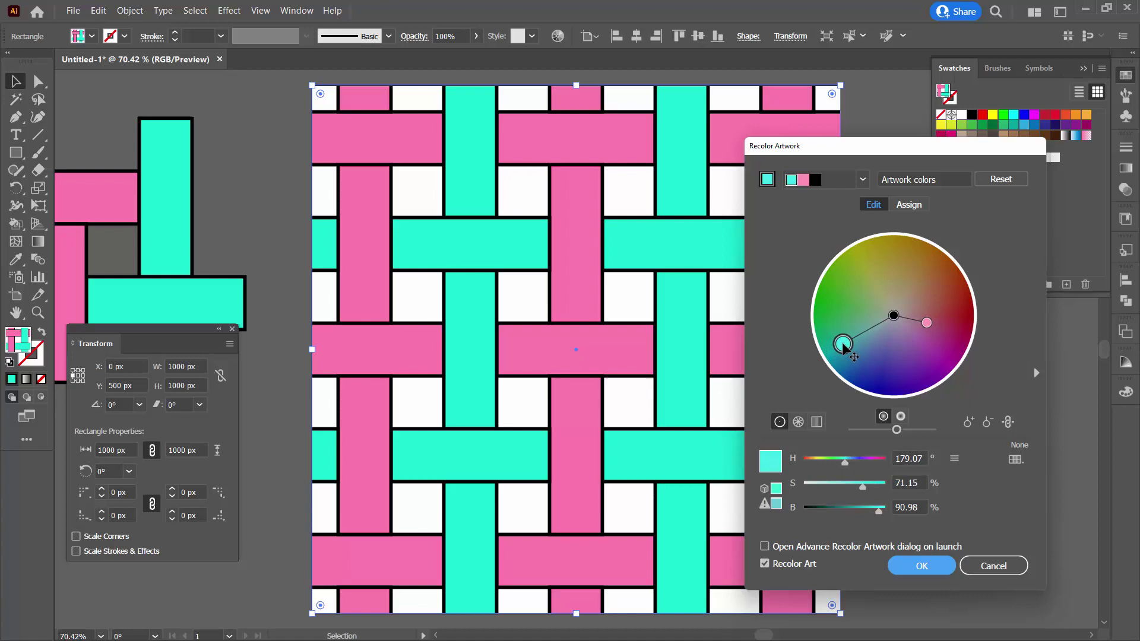
click(1008, 421)
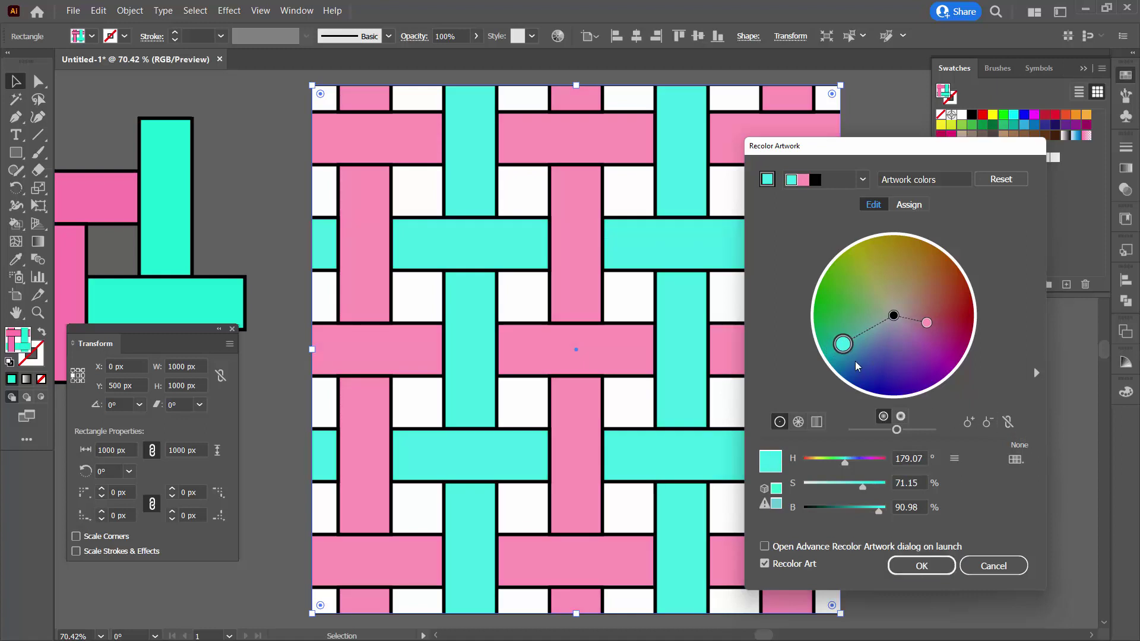
drag(843, 344, 877, 354)
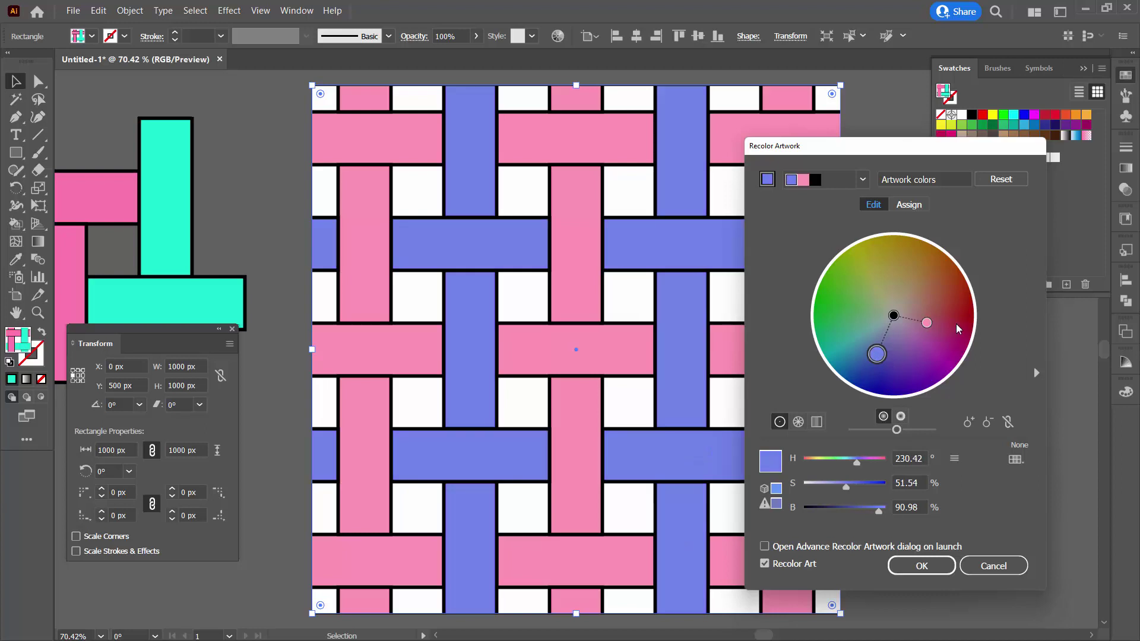
drag(927, 324, 872, 332)
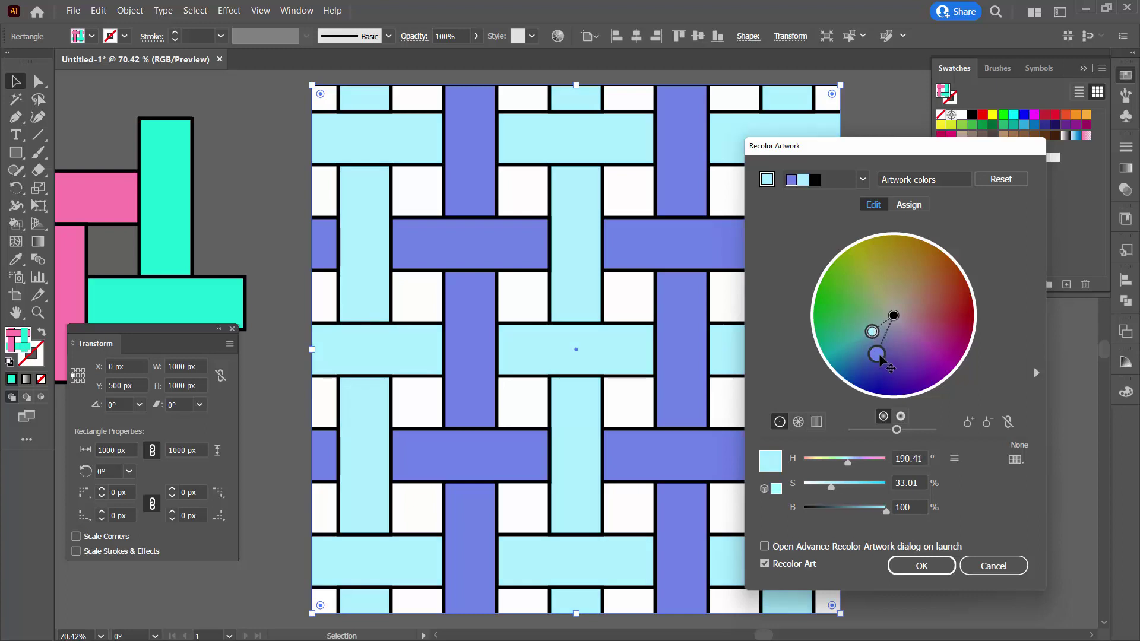
click(879, 356)
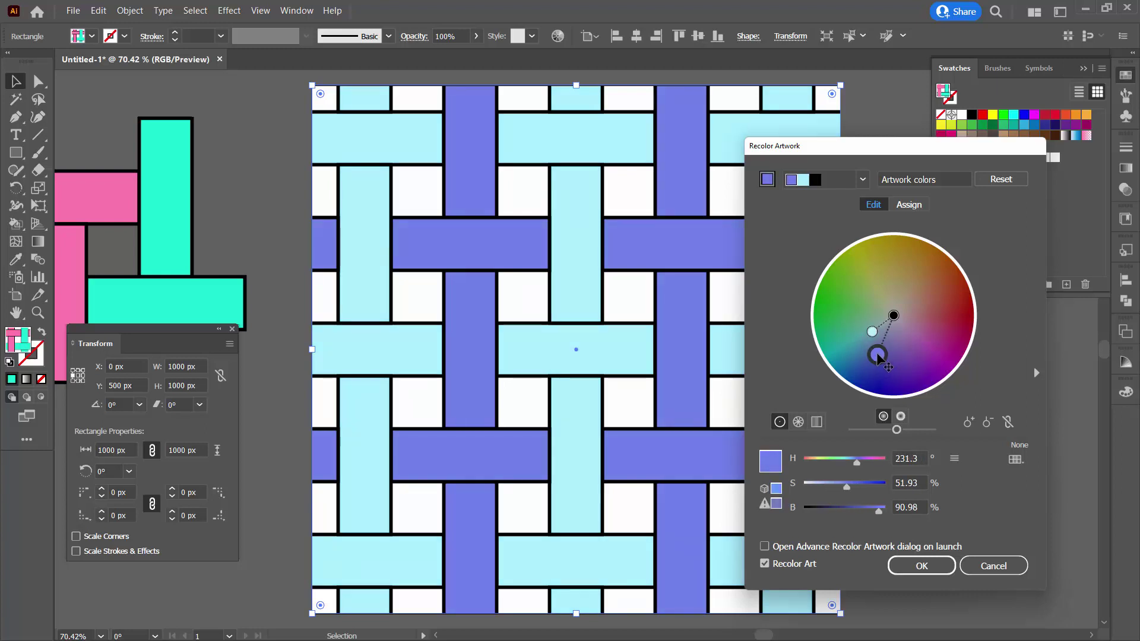
drag(878, 356, 873, 352)
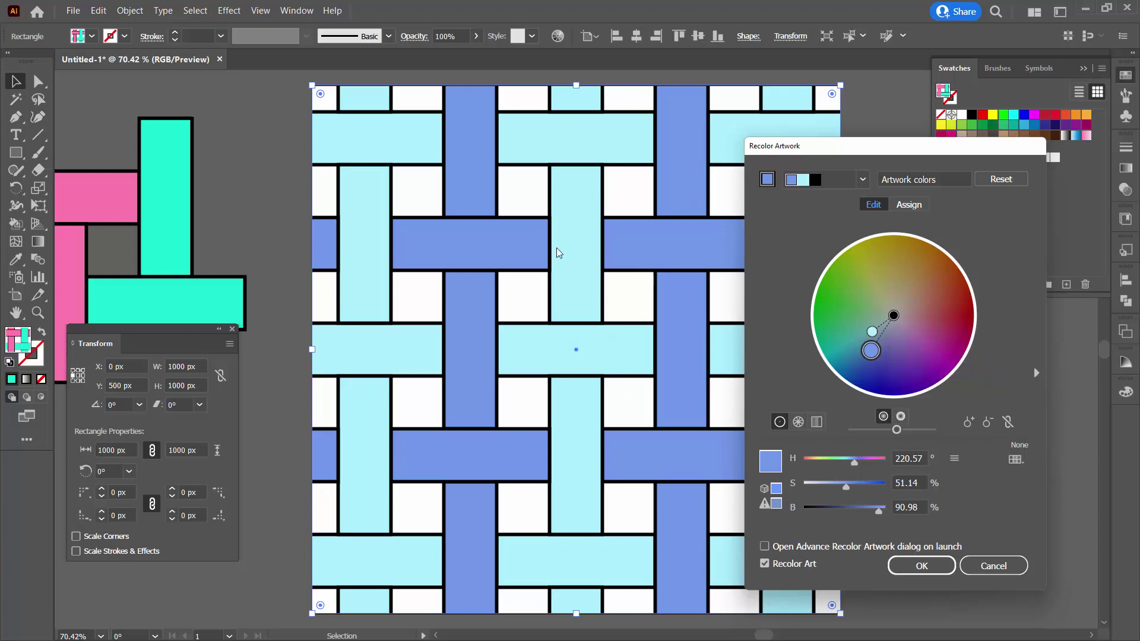
click(921, 567)
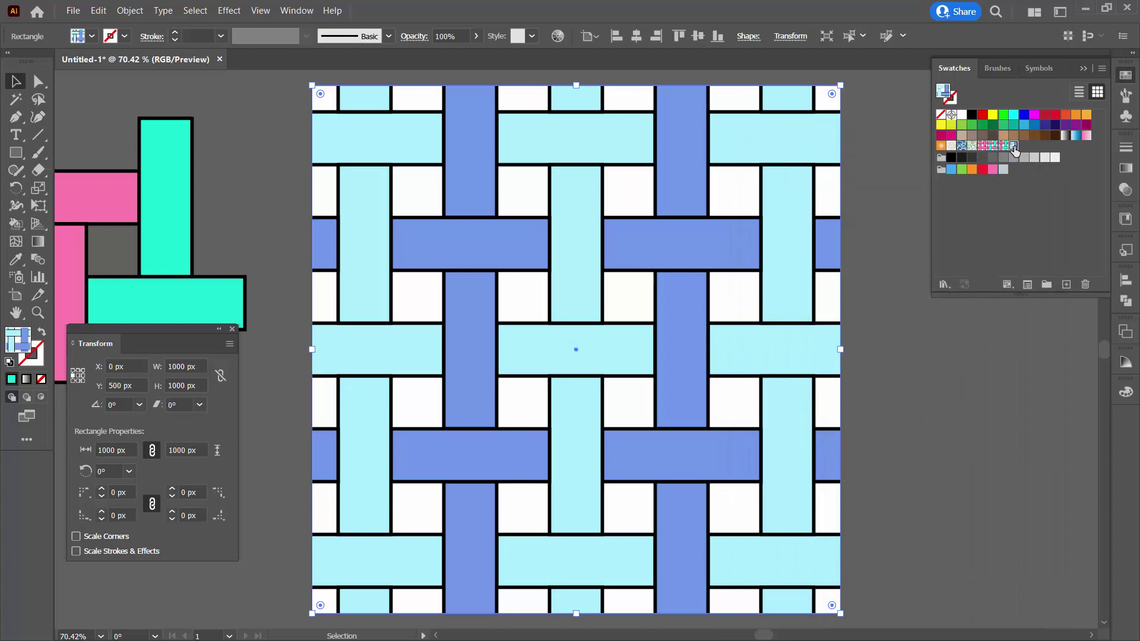
click(981, 147)
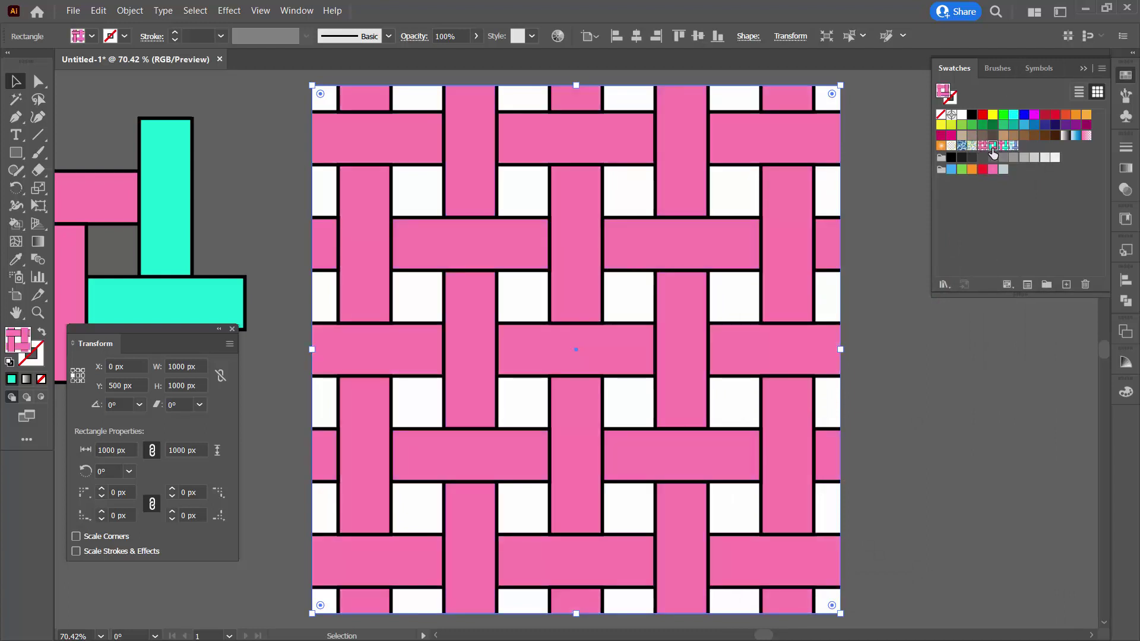
click(1002, 146)
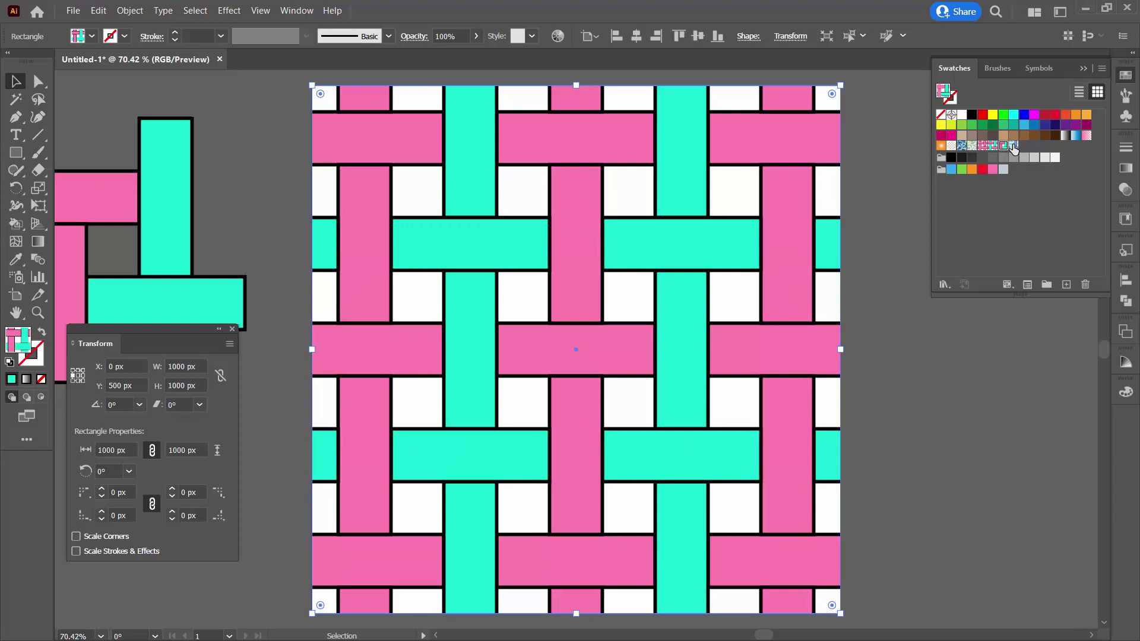
click(1012, 146)
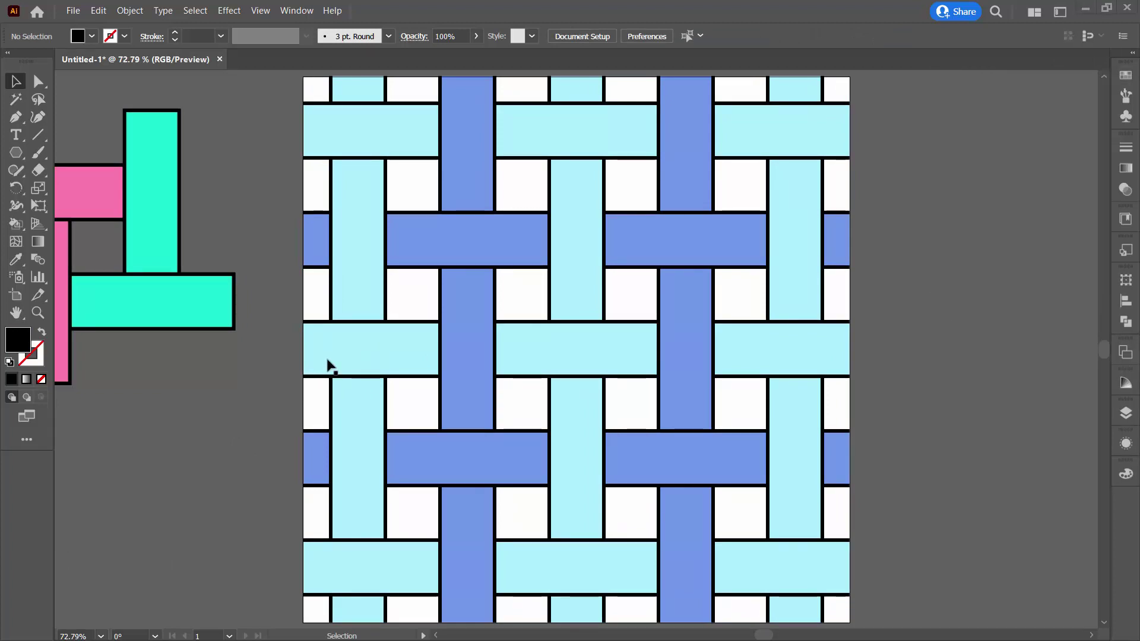
Bring the tile strips into view, reposition the pink horizontal strip, and float the Transform panel
drag(328, 364, 737, 396)
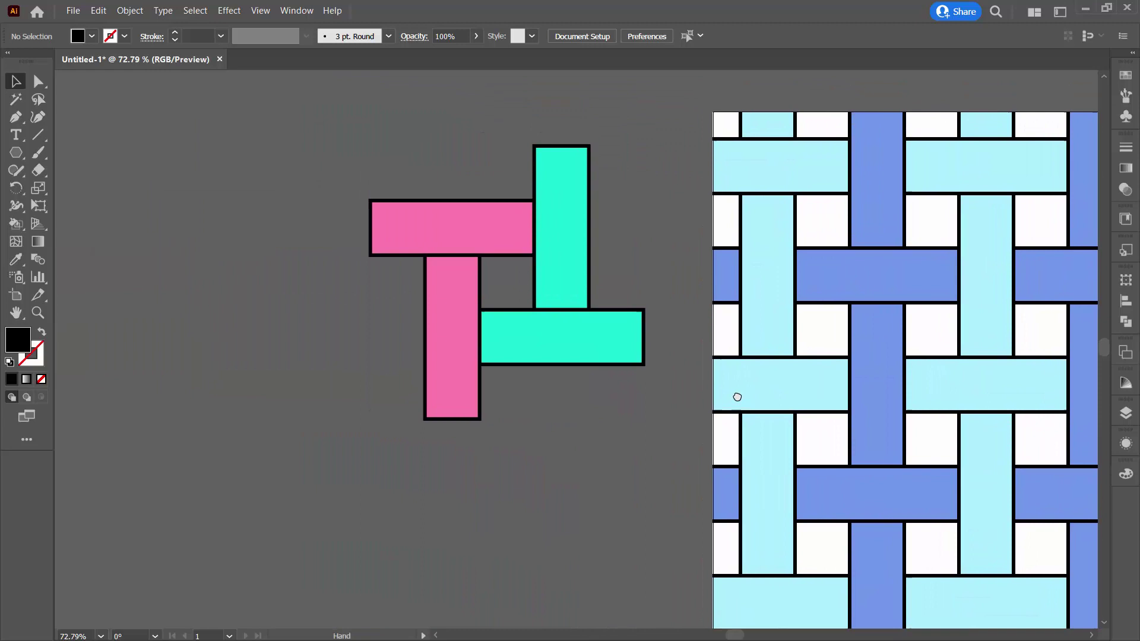
click(386, 208)
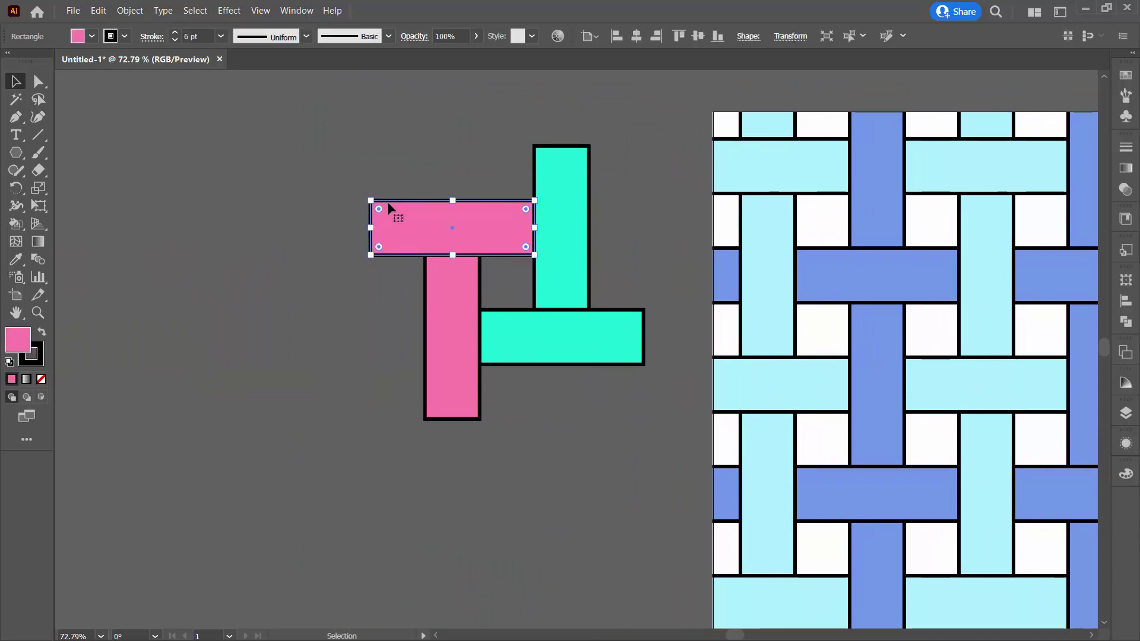
drag(387, 208, 375, 167)
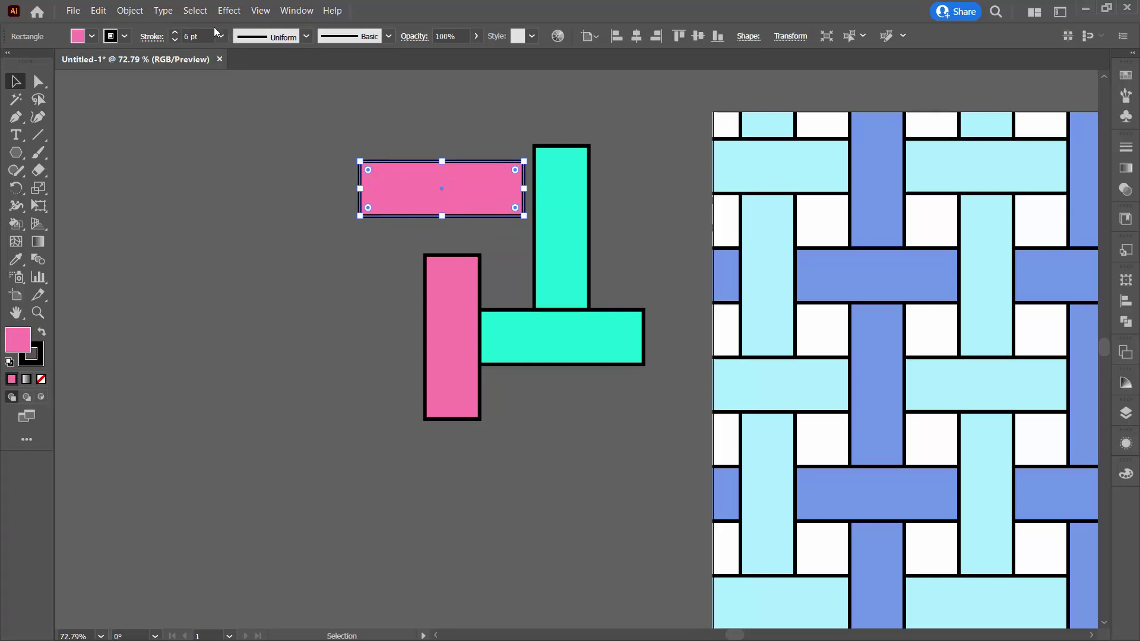
click(287, 13)
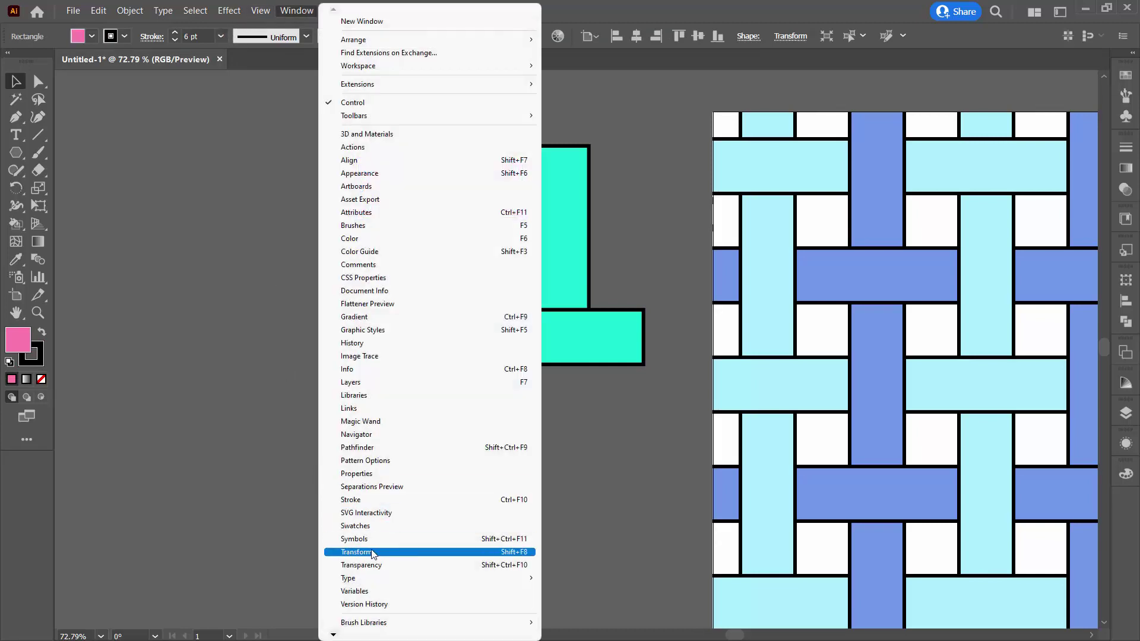
click(364, 551)
drag(986, 276, 205, 306)
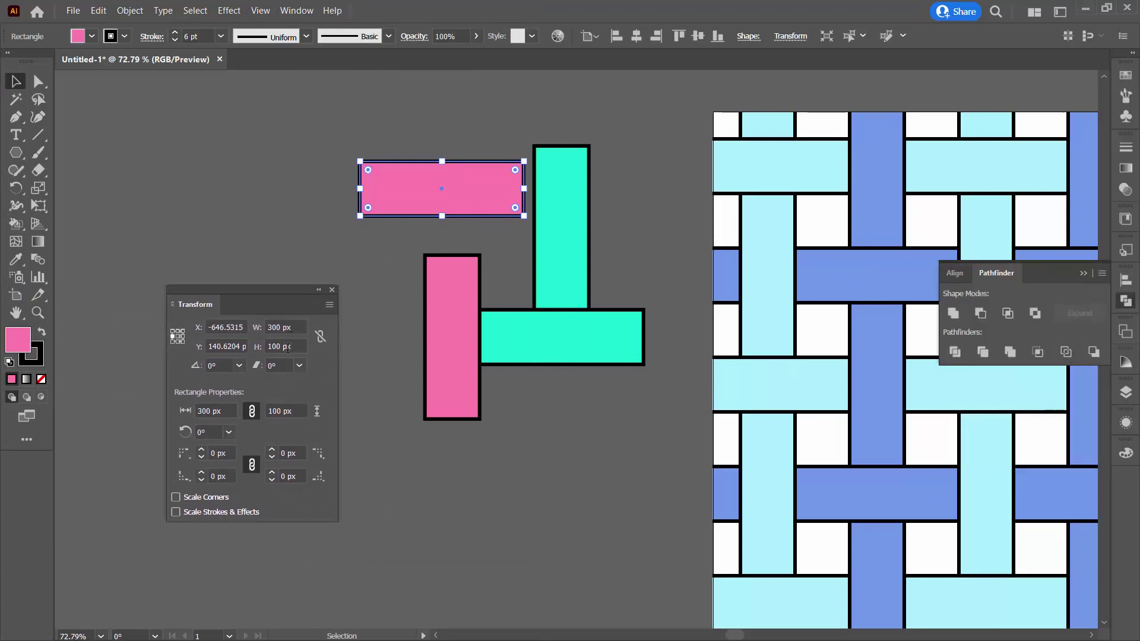
Set the upper pink strip's height and lower pink strip's width to 200 px
click(295, 346)
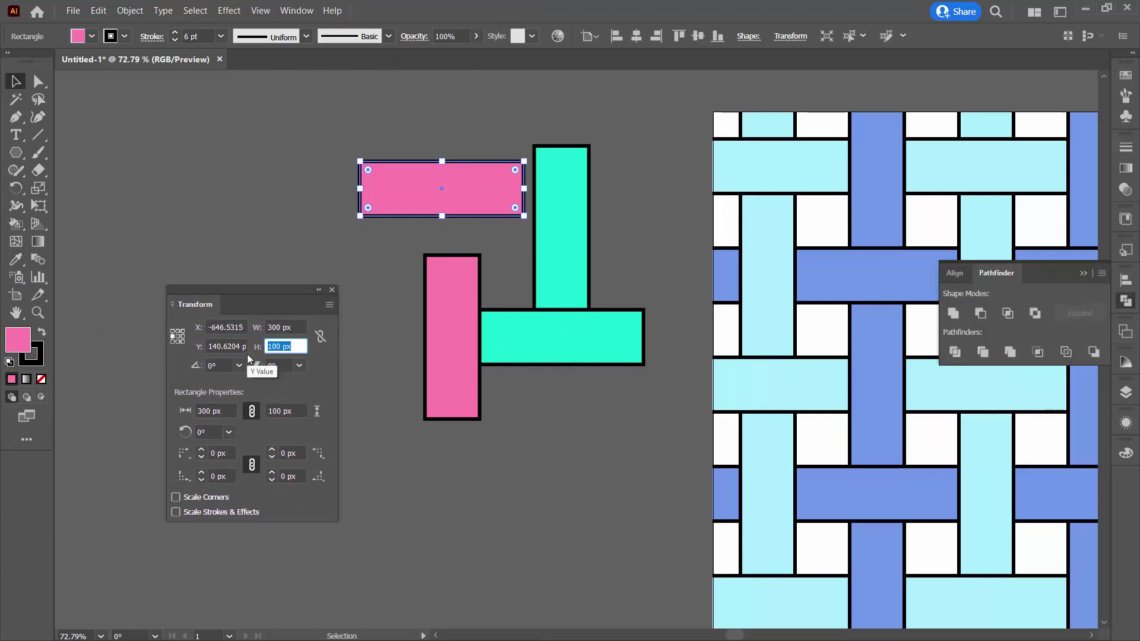
text(200)
key(Return)
mouse_move(450, 387)
mouse_down()
mouse_move(465, 387)
mouse_move(446, 386)
mouse_up()
click(297, 327)
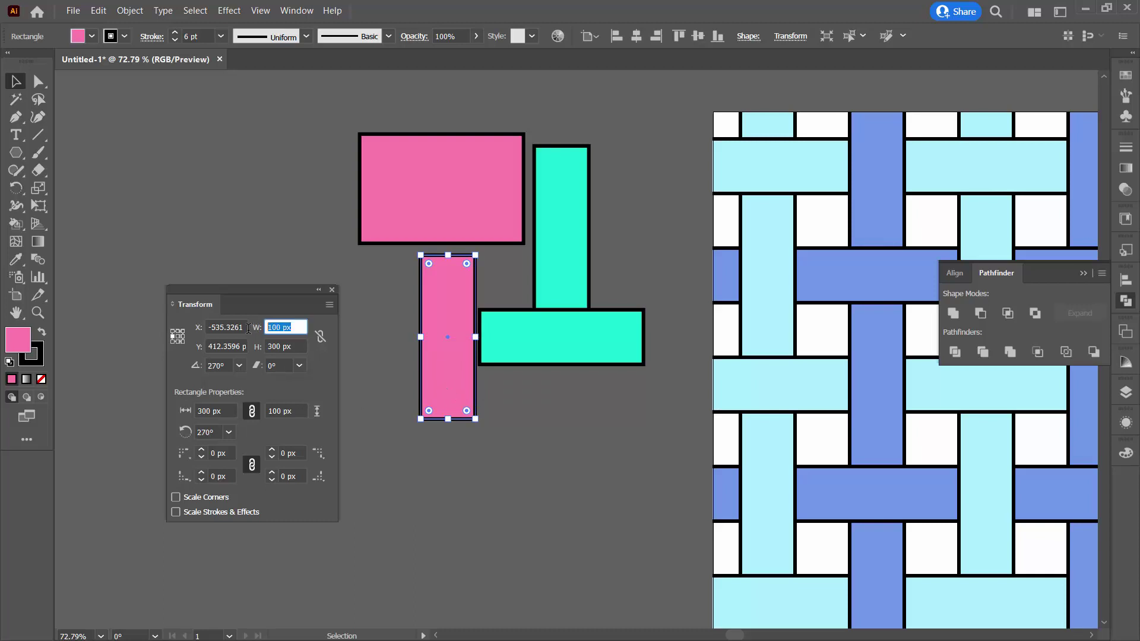
text(200)
key(Tab)
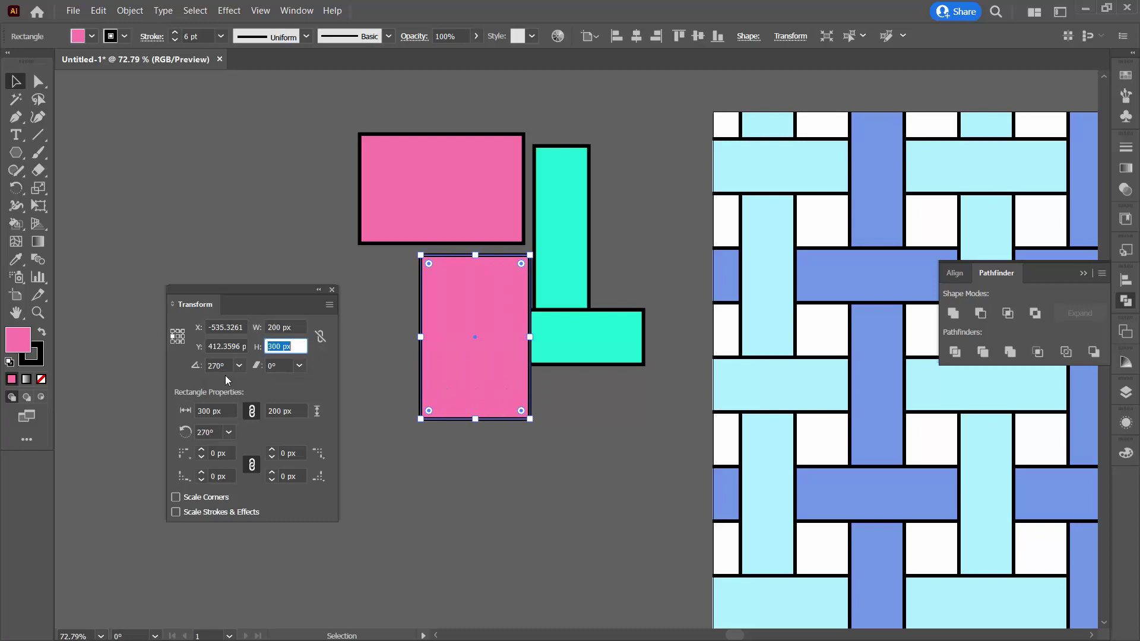
Make both turquoise strips 200 px thick and tuck the lower pink strip under the upper one
click(580, 255)
click(285, 327)
text(200)
key(Return)
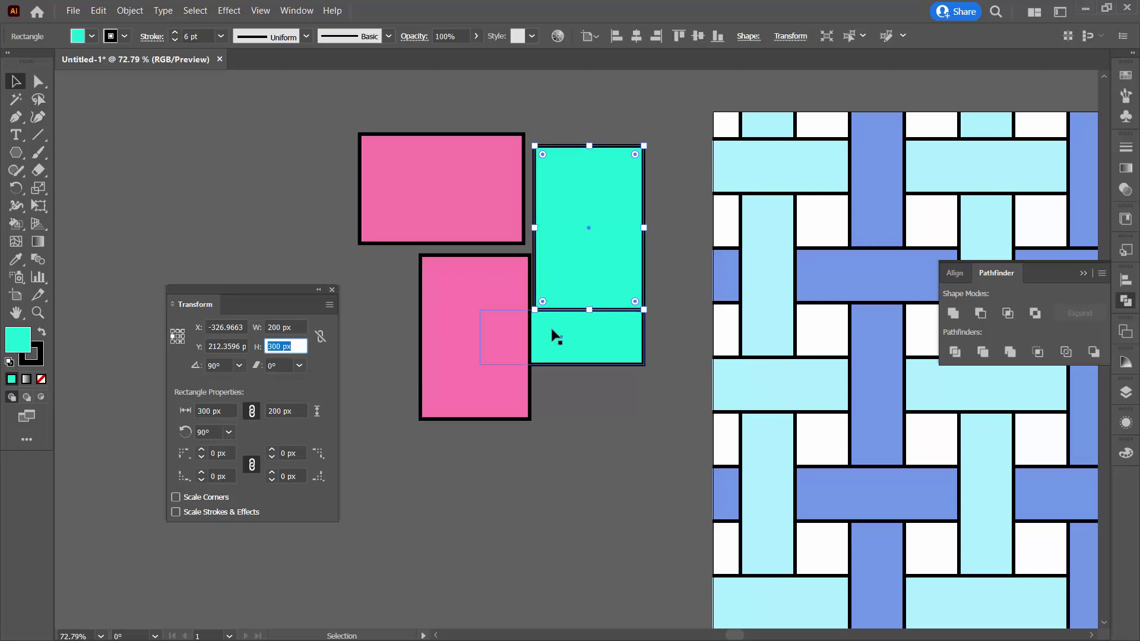
click(555, 331)
click(256, 344)
text(200)
key(Return)
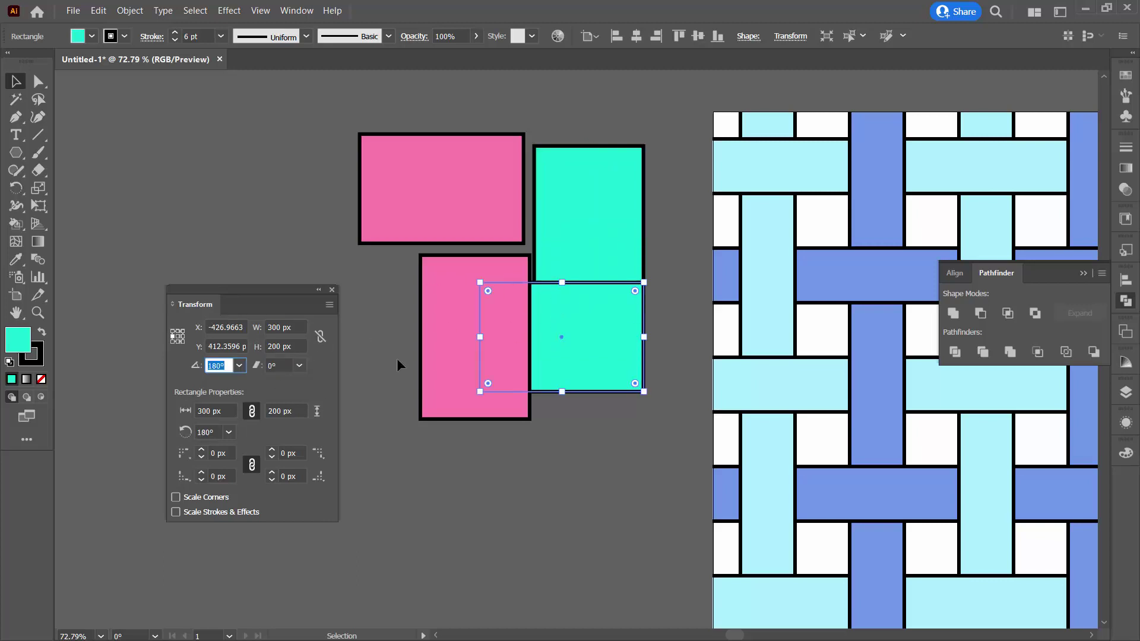
drag(424, 336, 394, 323)
Horizontally centre the pink pair and the turquoise pair, shifting the lower turquoise strip down
shift+click(440, 192)
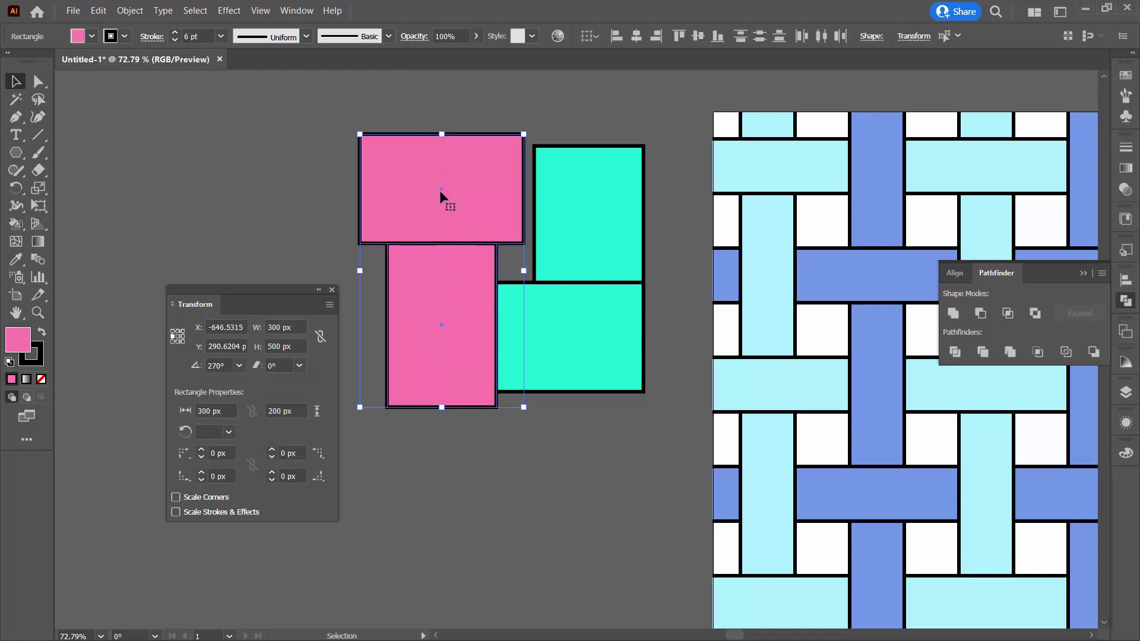
click(636, 36)
click(574, 111)
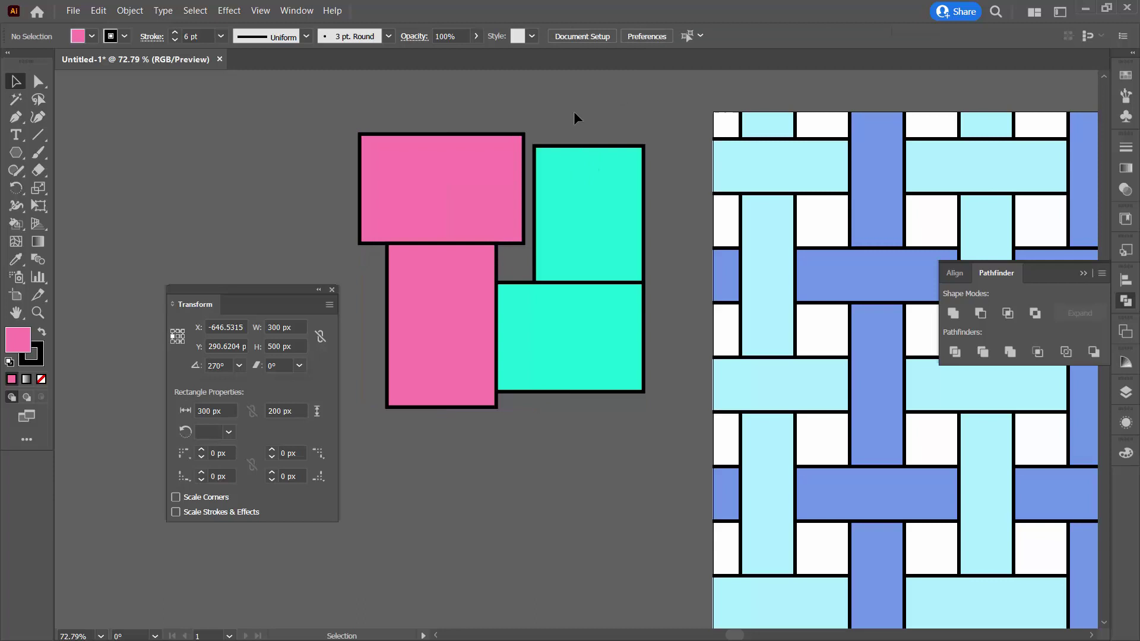
click(582, 336)
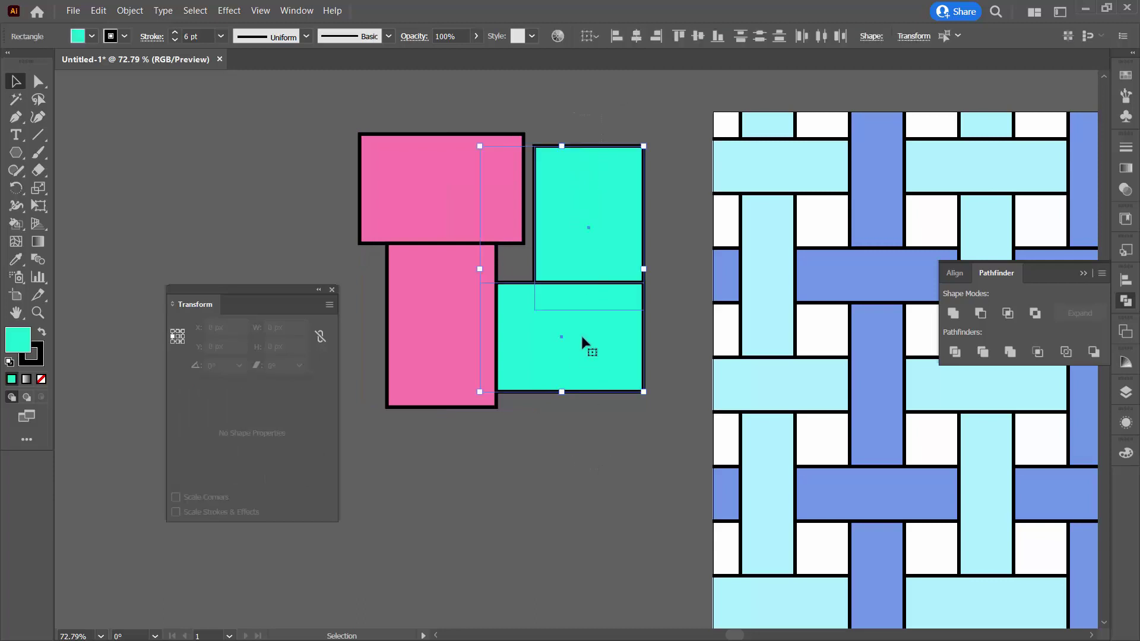
click(638, 36)
click(311, 216)
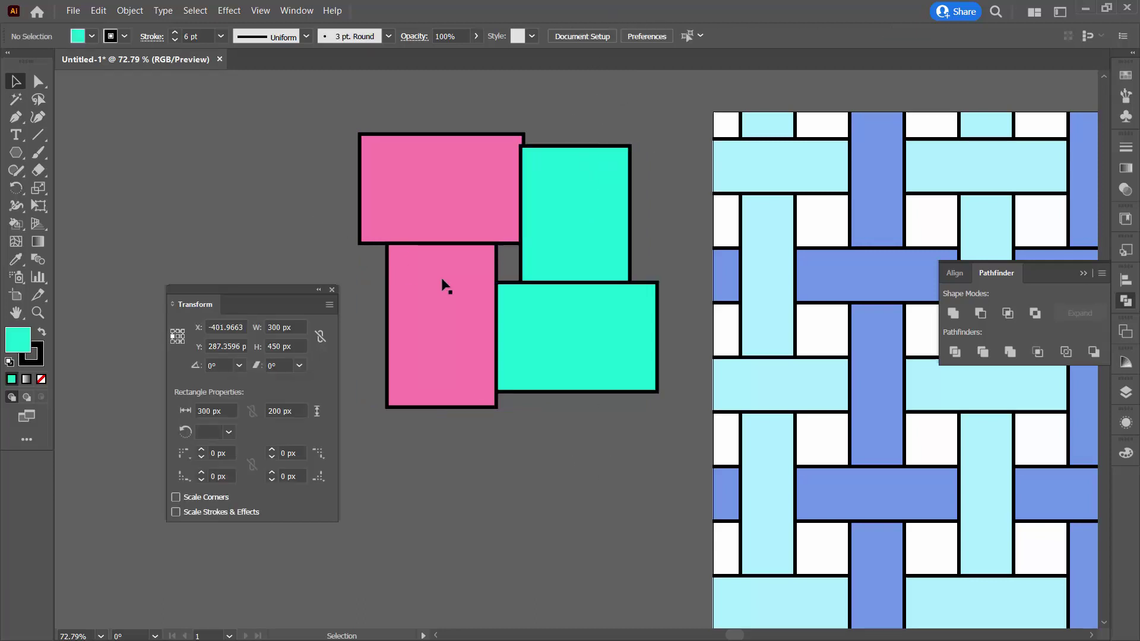
drag(585, 254, 586, 256)
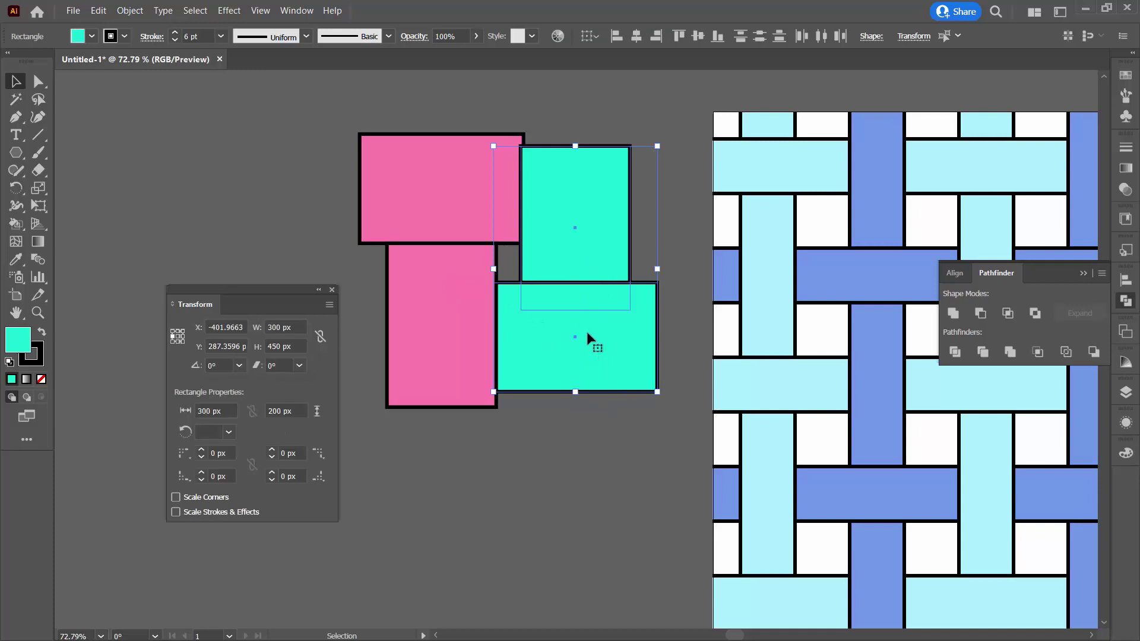
click(574, 431)
drag(574, 389, 578, 411)
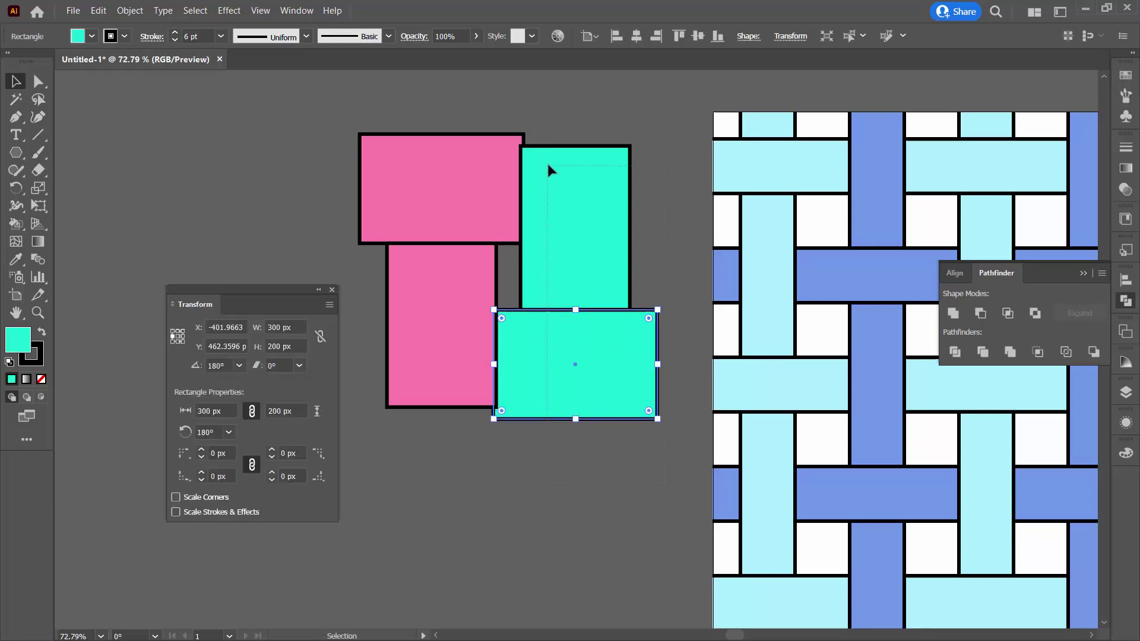
Group the two turquoise rectangles, then group the two pink rectangles
shift+click(551, 193)
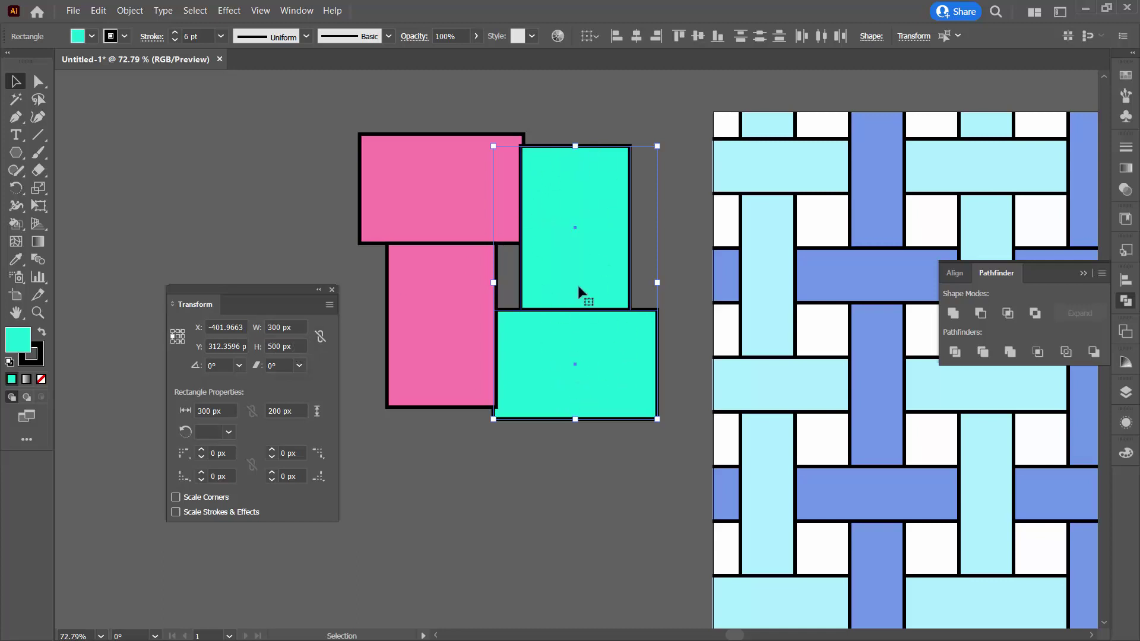
click(128, 11)
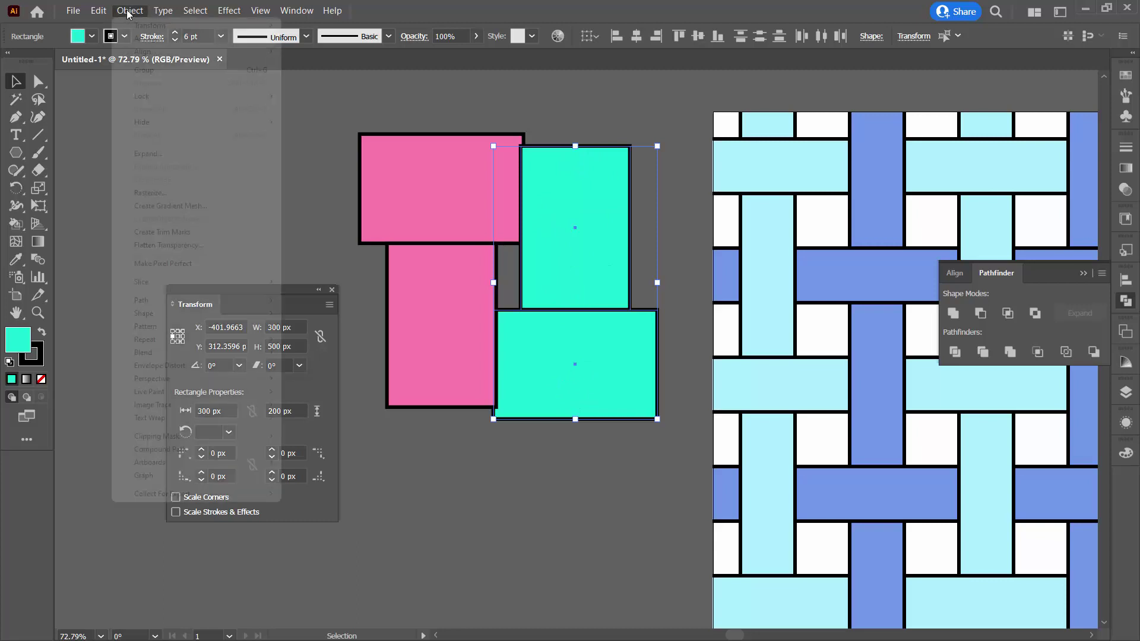
click(146, 70)
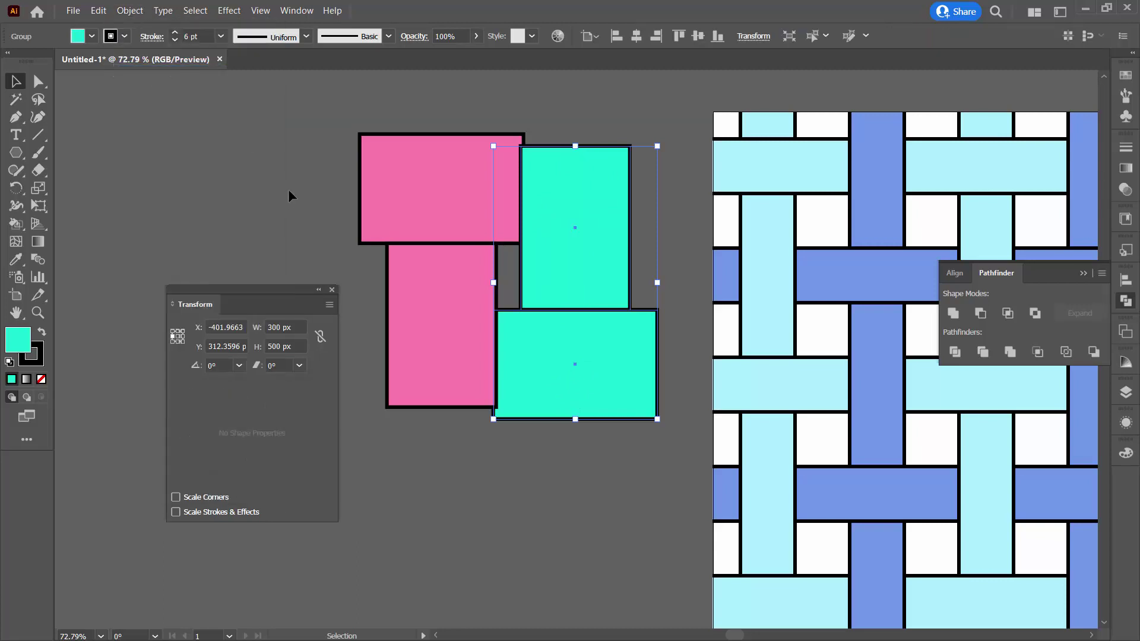
click(289, 196)
click(416, 295)
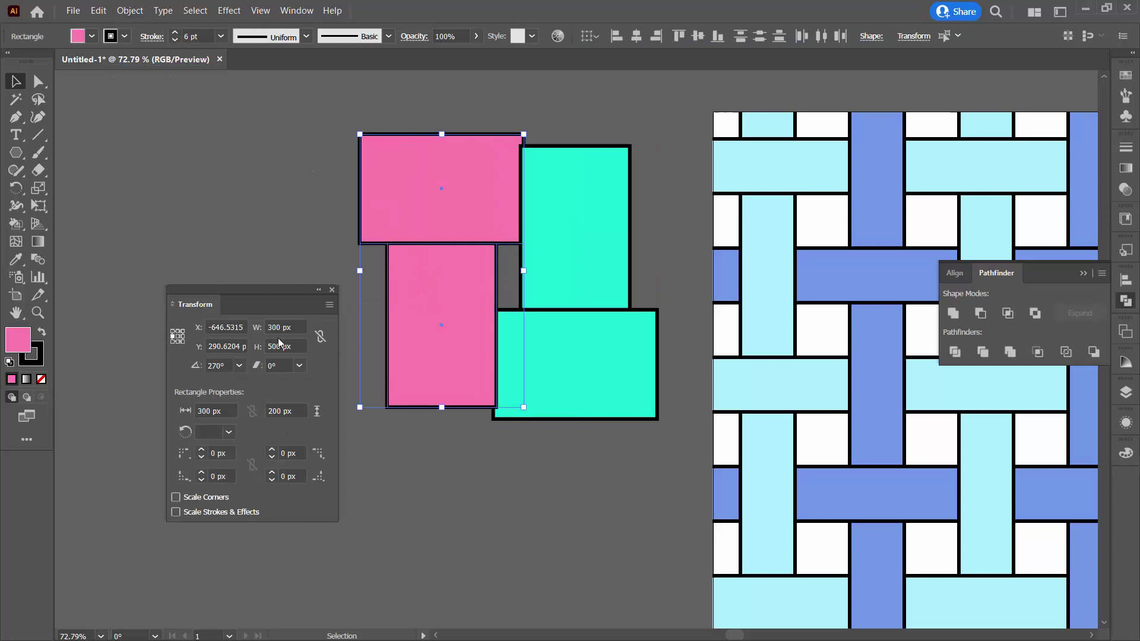
click(129, 10)
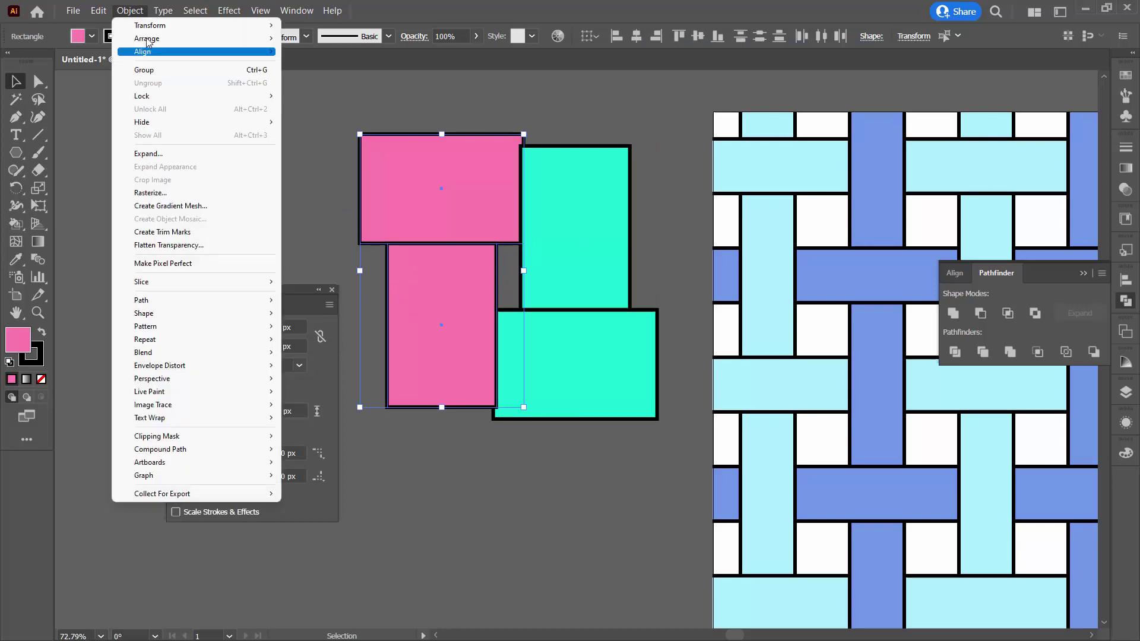
click(147, 72)
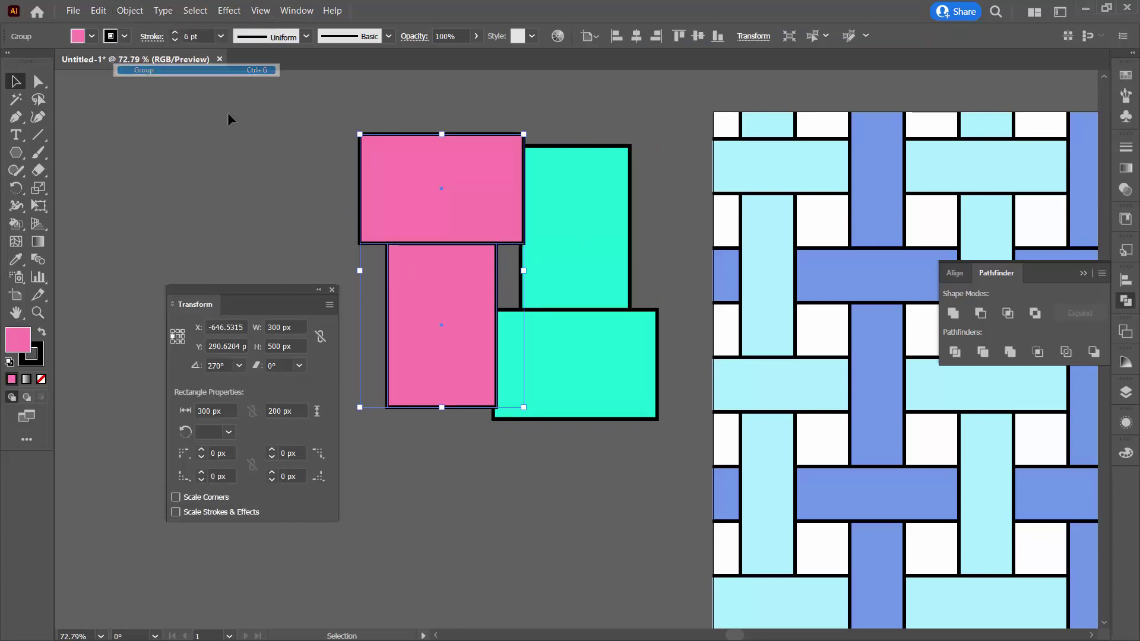
Move the pink group against the turquoise group and select both groups
drag(418, 207, 412, 250)
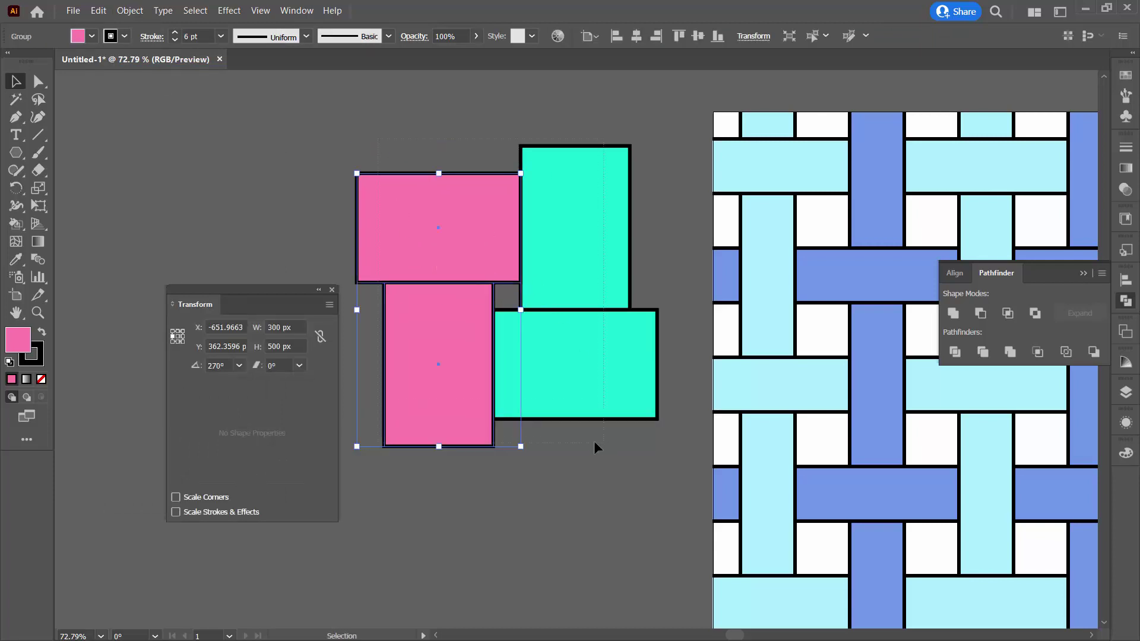
shift+click(591, 410)
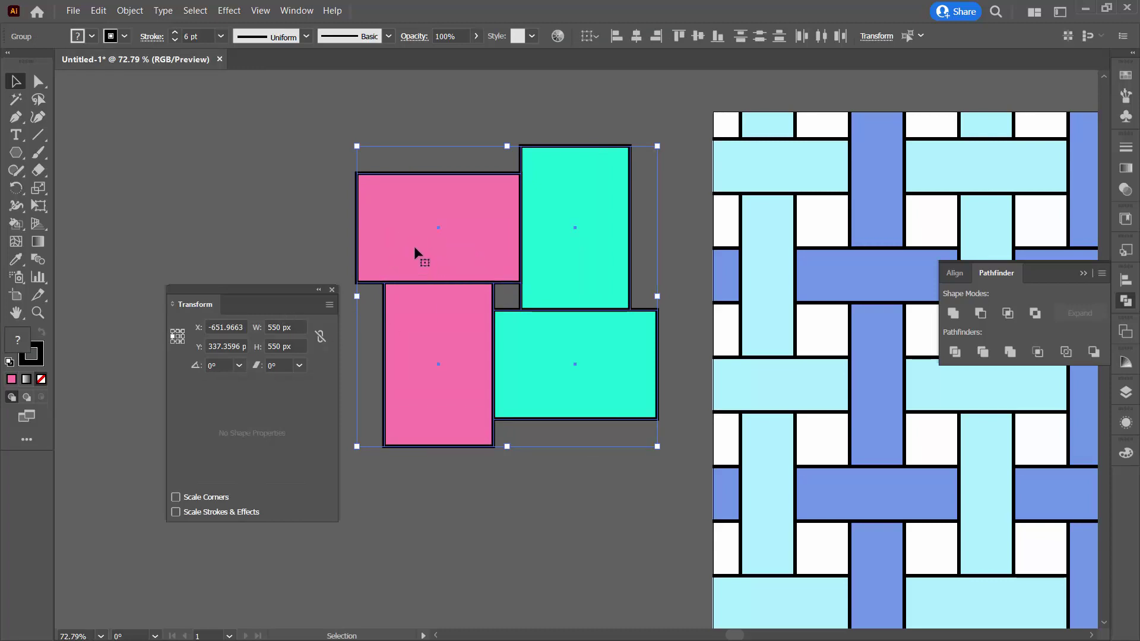
click(276, 224)
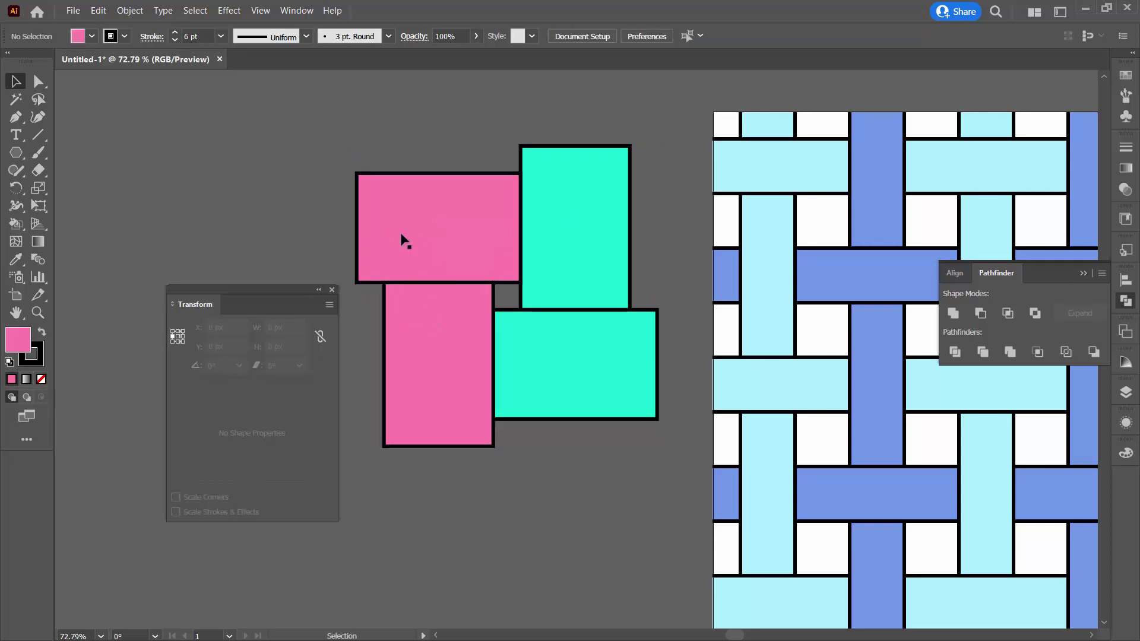
drag(372, 140, 611, 453)
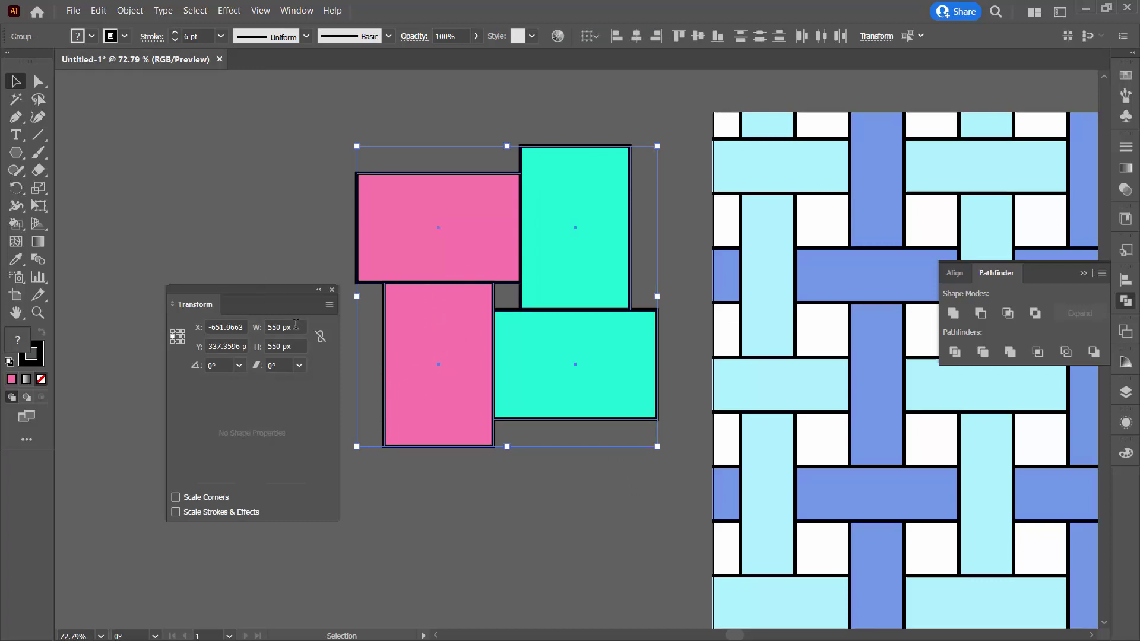
click(268, 202)
drag(419, 158, 584, 457)
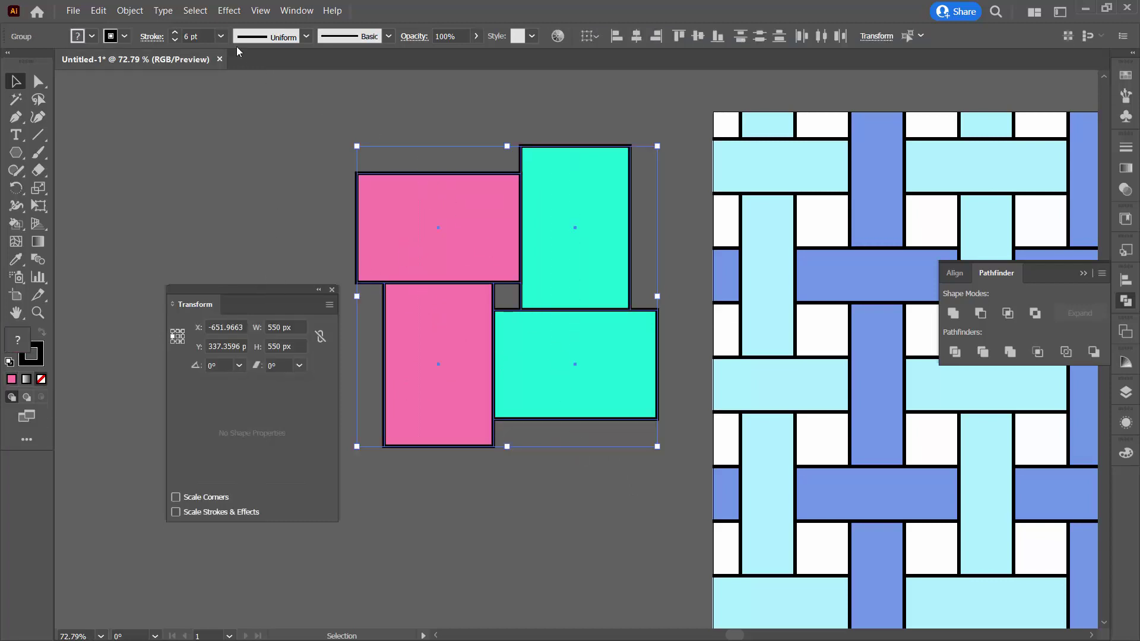
click(260, 11)
click(279, 25)
click(266, 239)
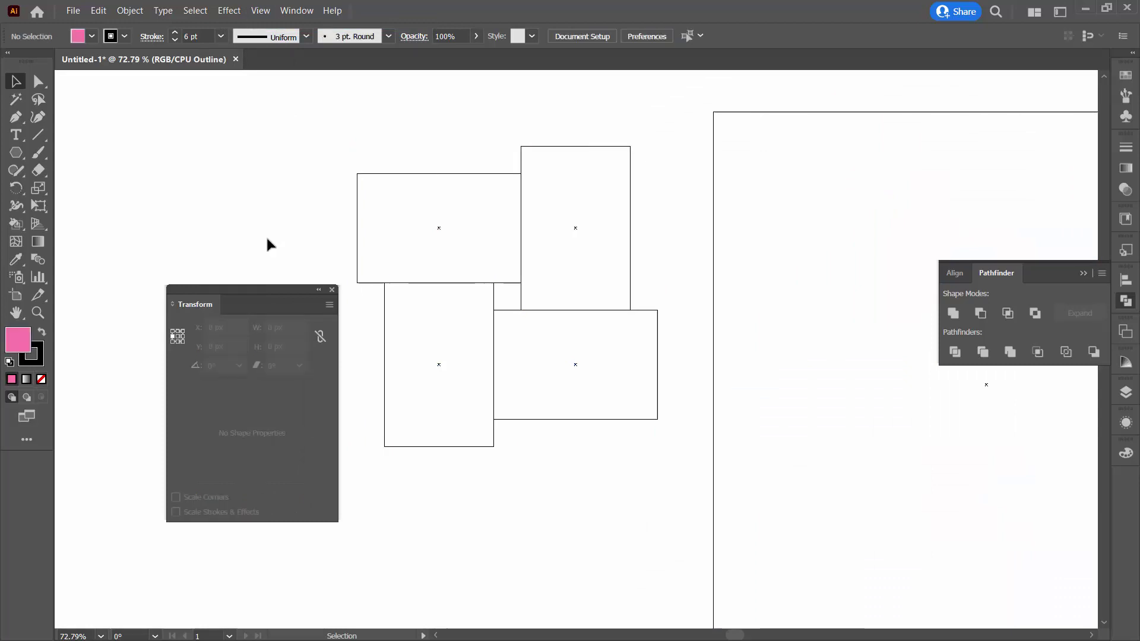
click(264, 11)
click(279, 24)
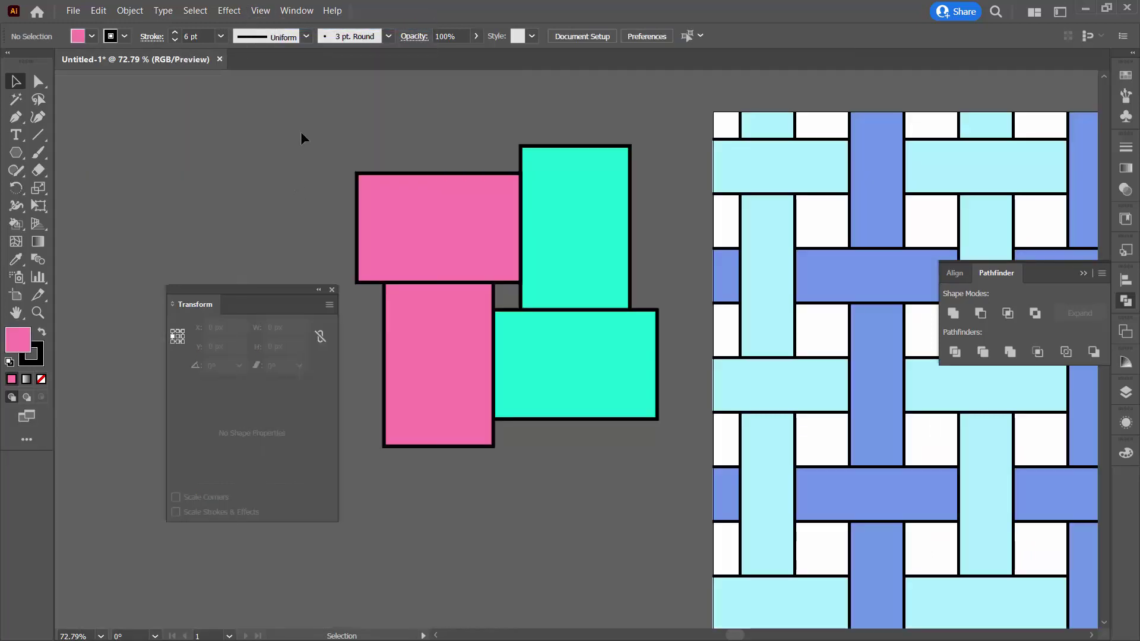
drag(361, 140, 626, 440)
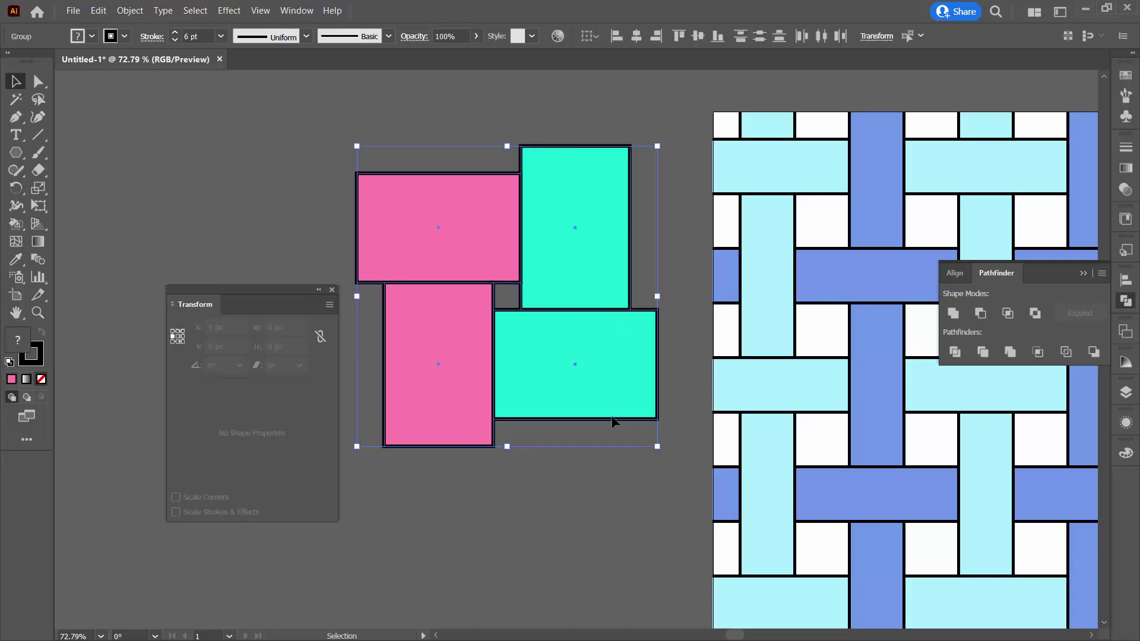
Make a new pattern swatch from the four thickened rectangles
click(130, 11)
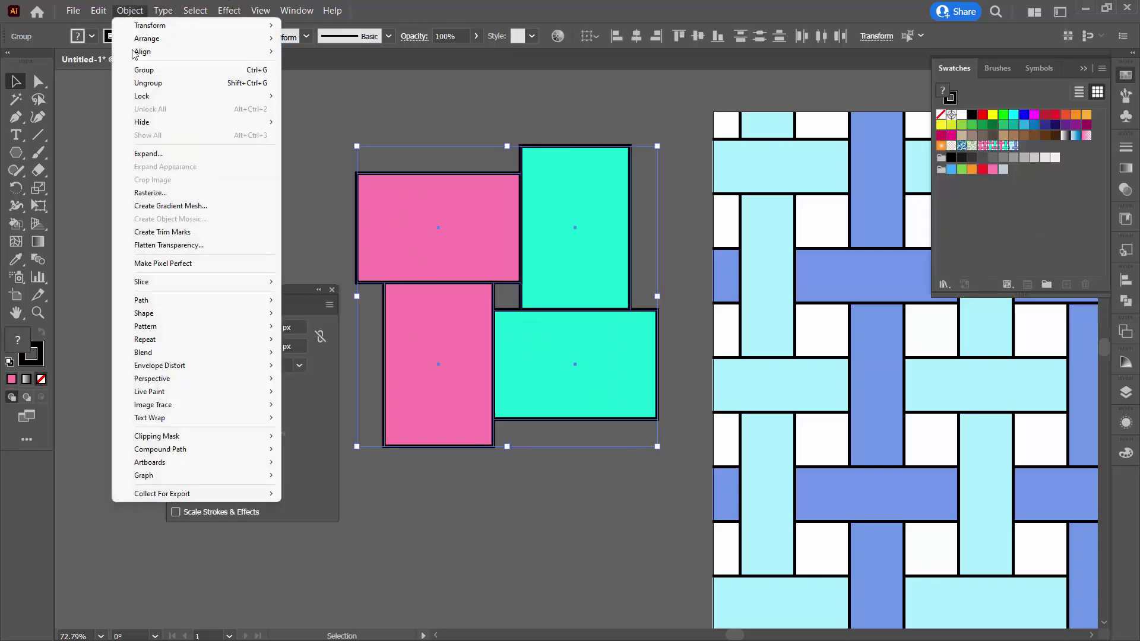
mouse_move(244, 326)
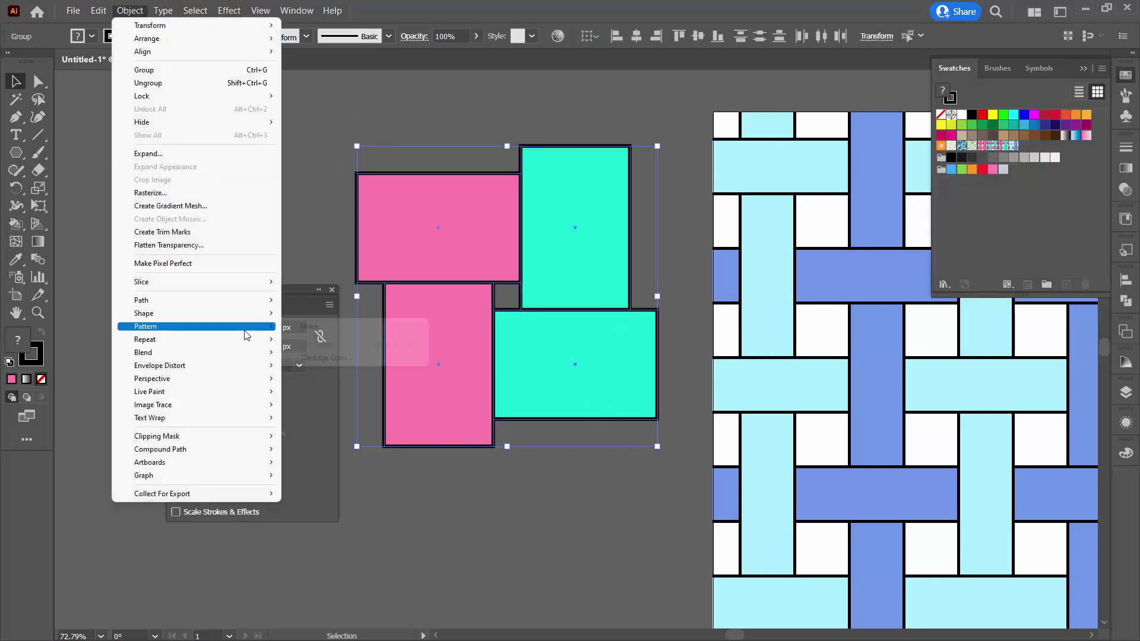
click(328, 326)
click(712, 355)
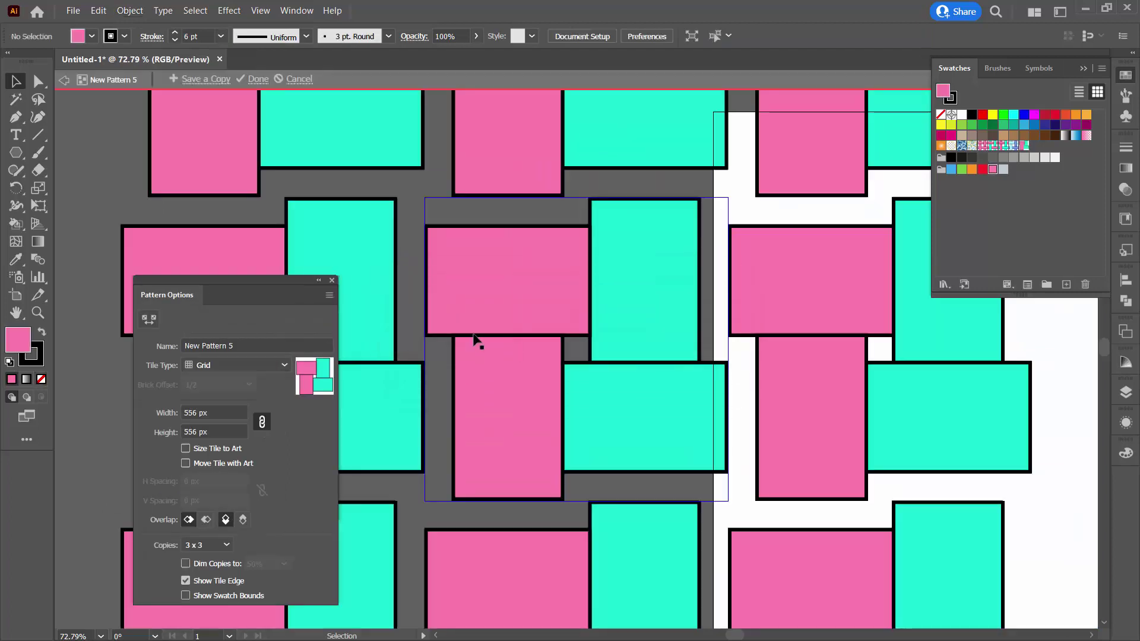
Shrink the linked tile Width/Height from 556 px to 500 px and finish editing
drag(254, 281, 203, 269)
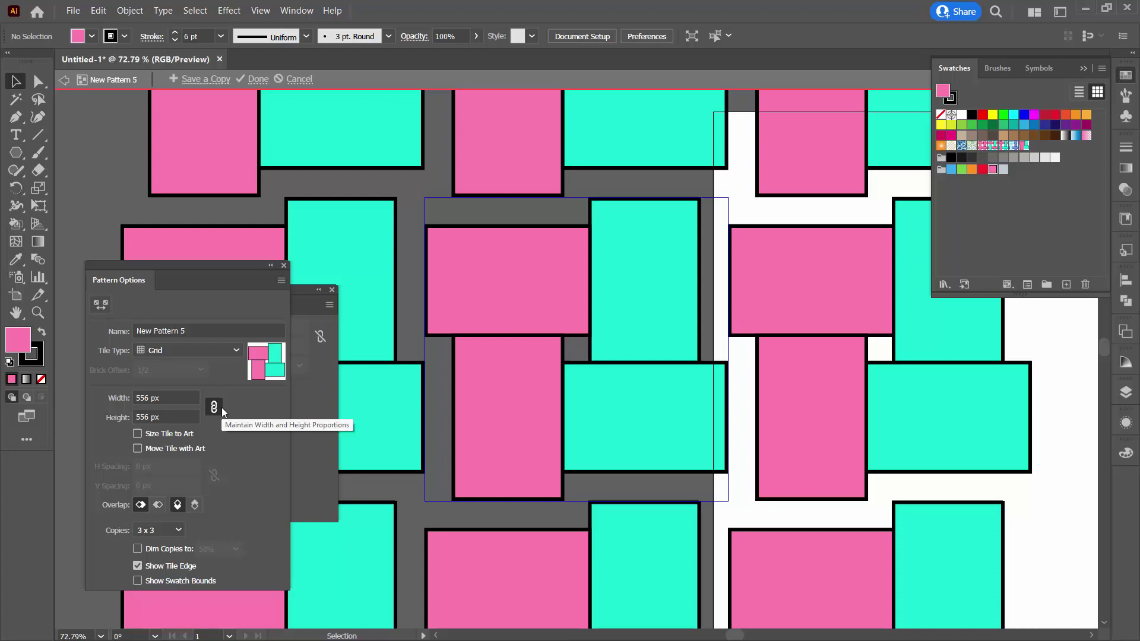
click(172, 394)
key(Down)
key(Down)
key(Down)
key(Down)
key(Down)
key(Down)
key(Down)
key(Down)
key(Down)
key(Down)
key(Down)
key(Down)
key(Down)
key(Down)
key(Down)
key(Down)
key(Down)
key(Down)
key(Down)
key(Down)
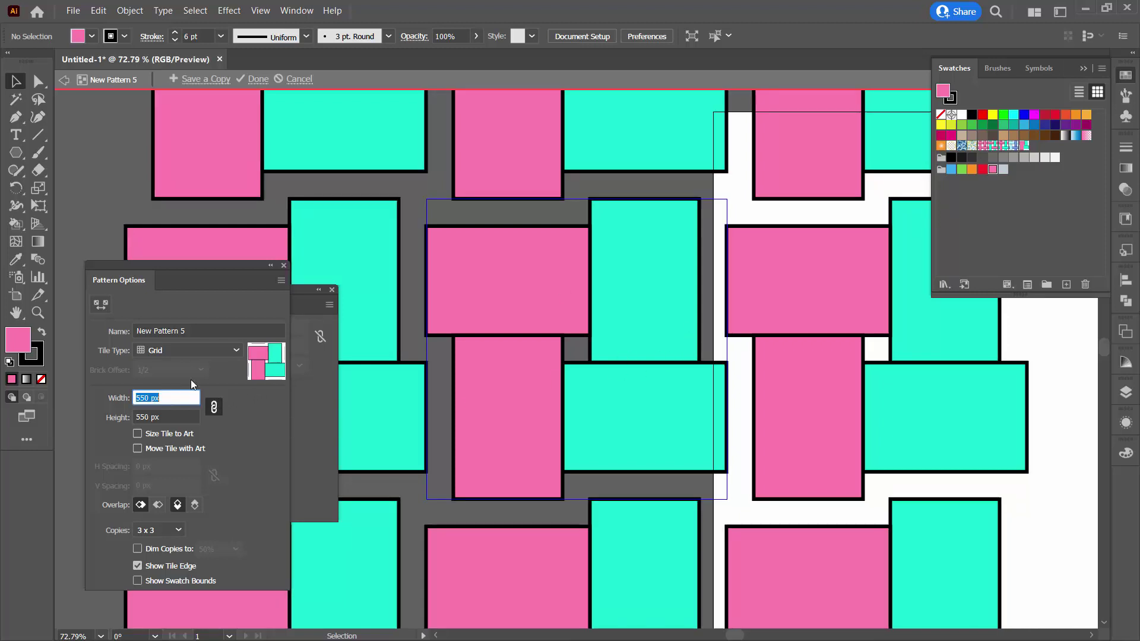
key(Down)
key(Down)
key(Down)
key(Down)
key(Down)
key(Down)
key(Down)
key(Down)
key(Down)
key(Down)
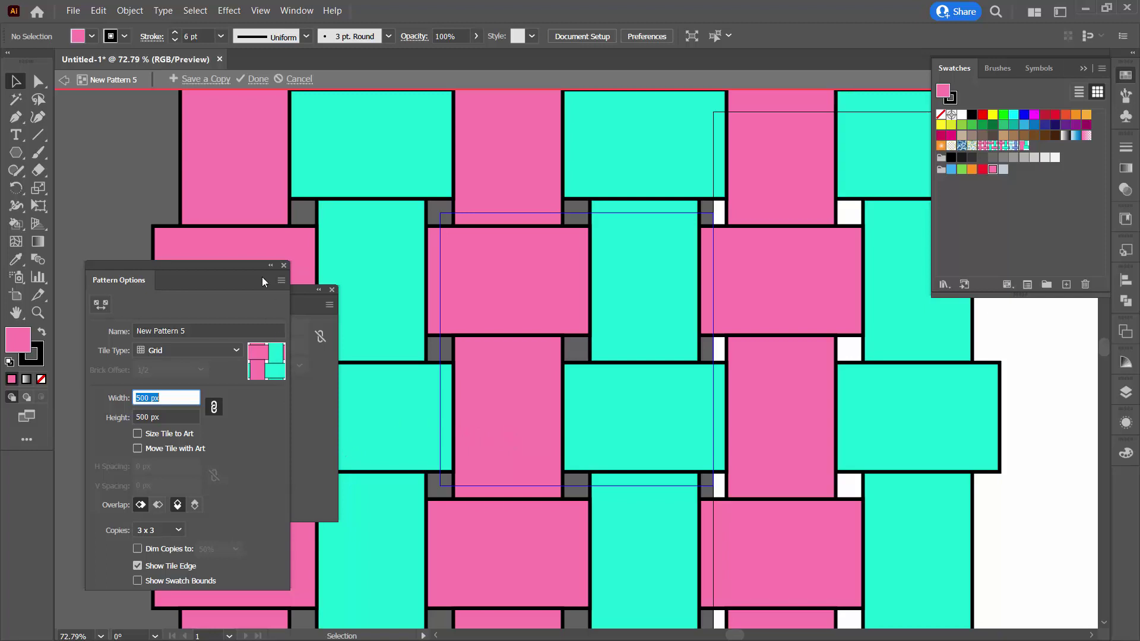
click(257, 79)
Select all four rectangles and ungroup them
click(398, 241)
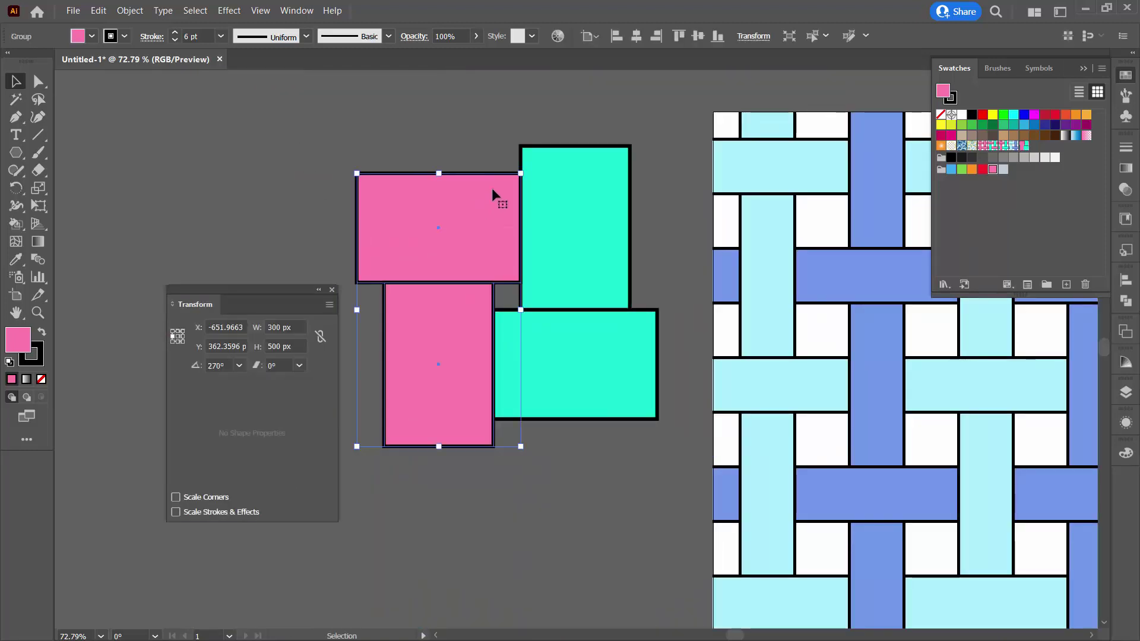
click(419, 109)
drag(418, 109, 587, 453)
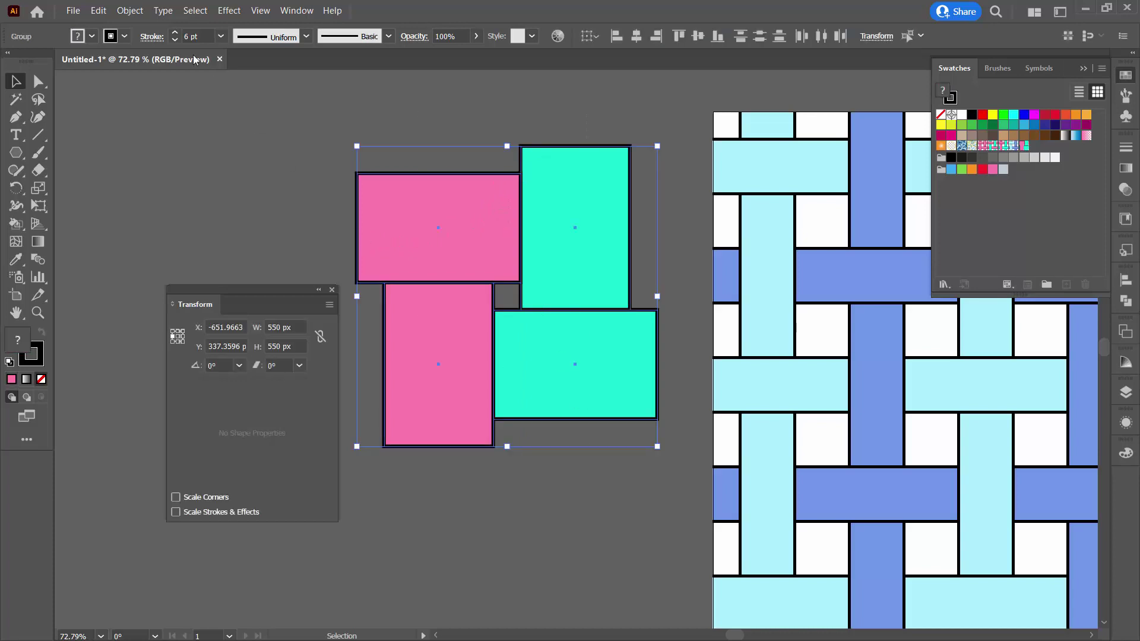
click(130, 11)
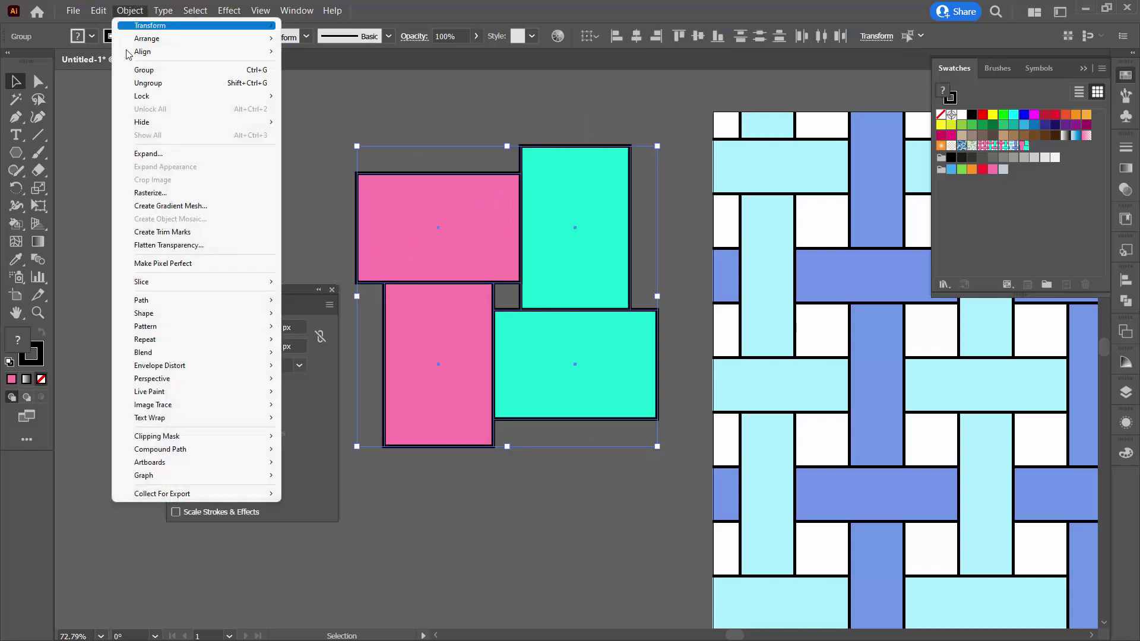
click(148, 83)
click(344, 207)
Eyedropper turquoise onto the top rectangle and pink onto the lower-right one, then select all four
click(437, 247)
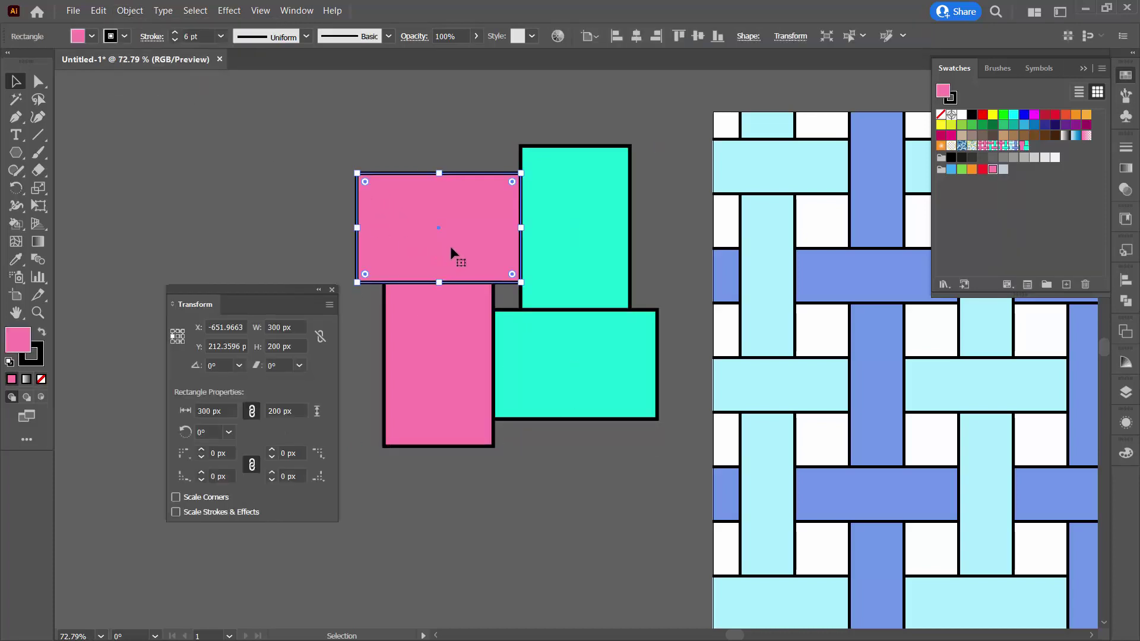
click(15, 260)
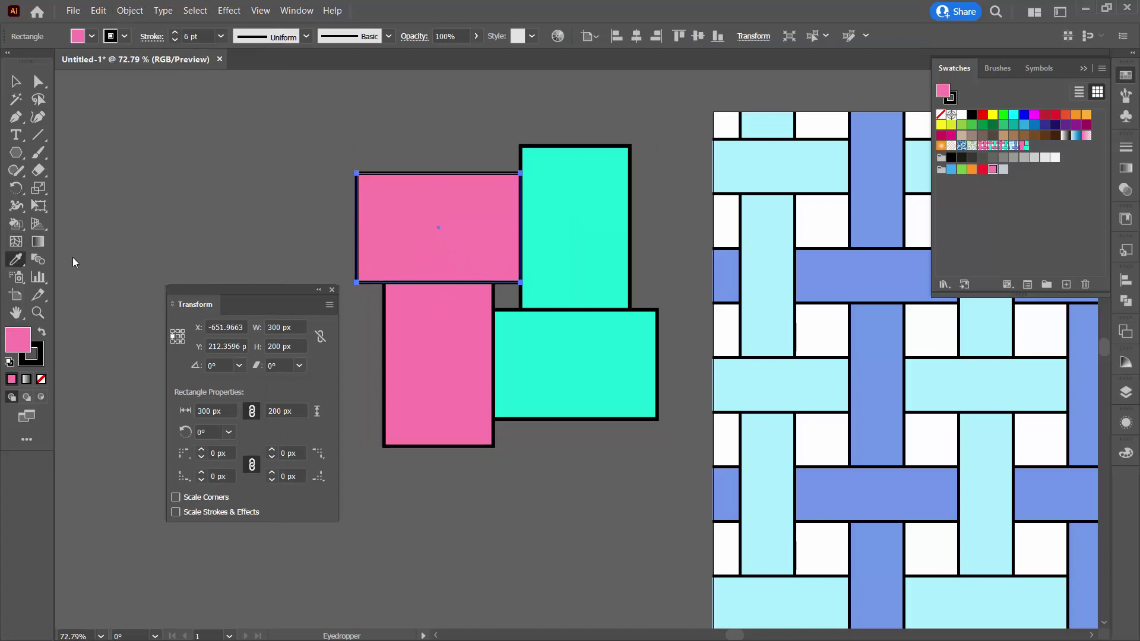
click(558, 251)
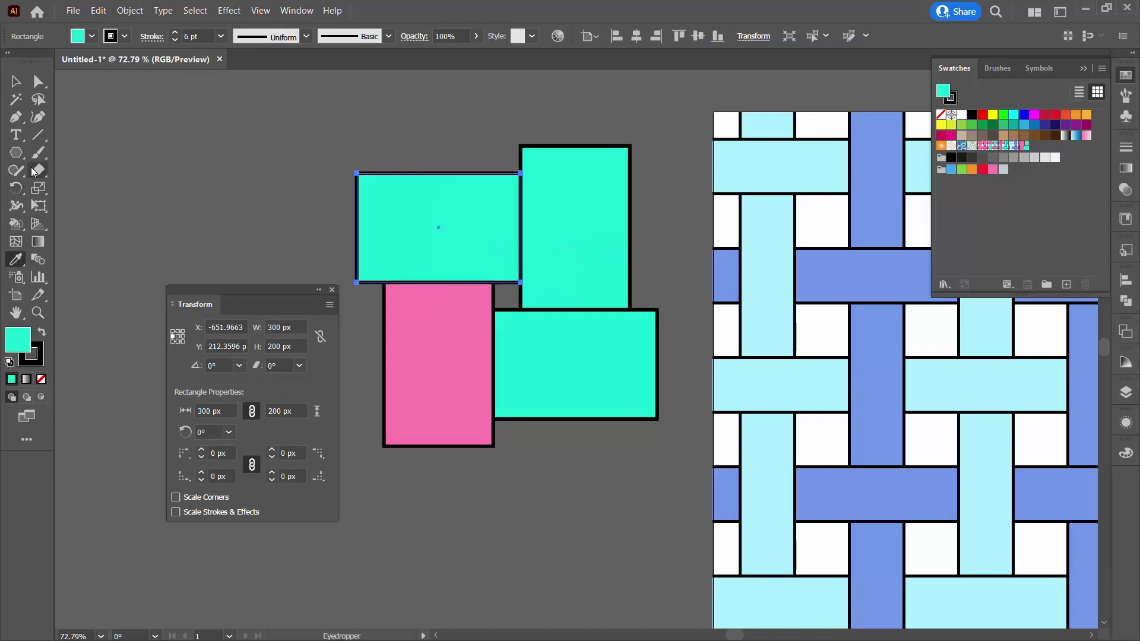
key(v)
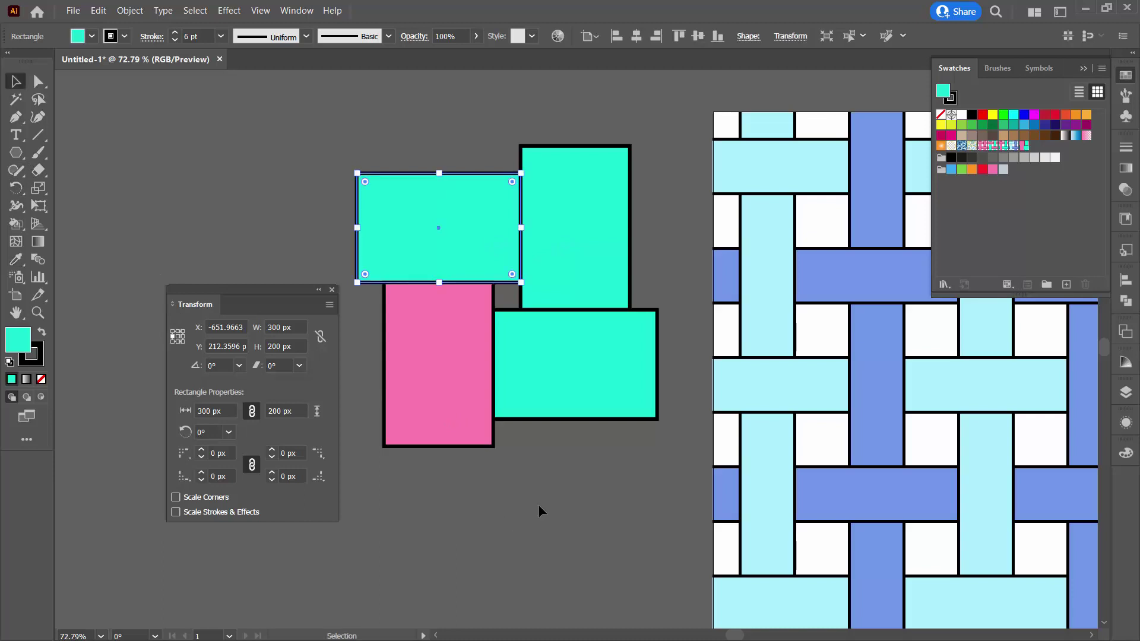
click(570, 388)
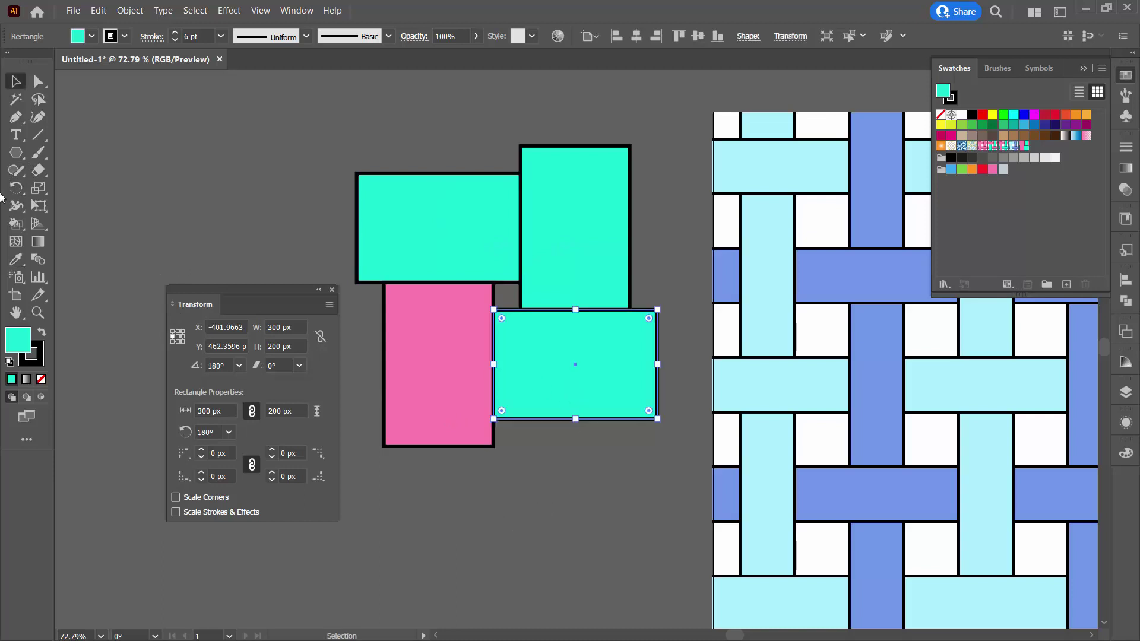
click(15, 259)
click(461, 336)
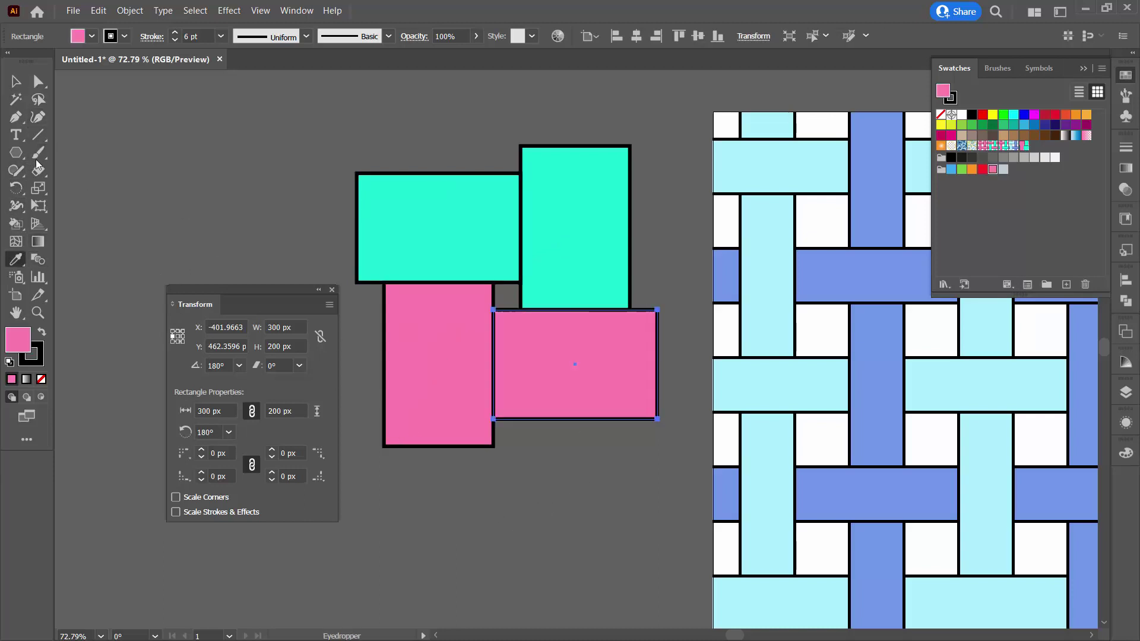
click(13, 79)
drag(384, 125, 571, 472)
Make a new pattern swatch from the colour-swapped rectangles
click(130, 10)
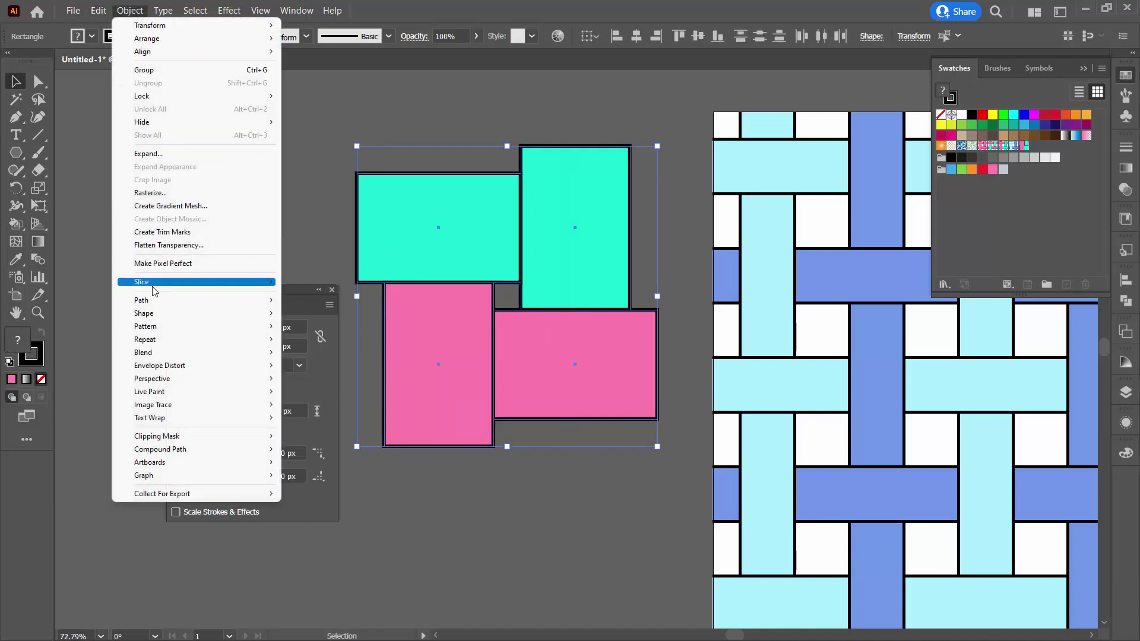
mouse_move(157, 327)
click(318, 330)
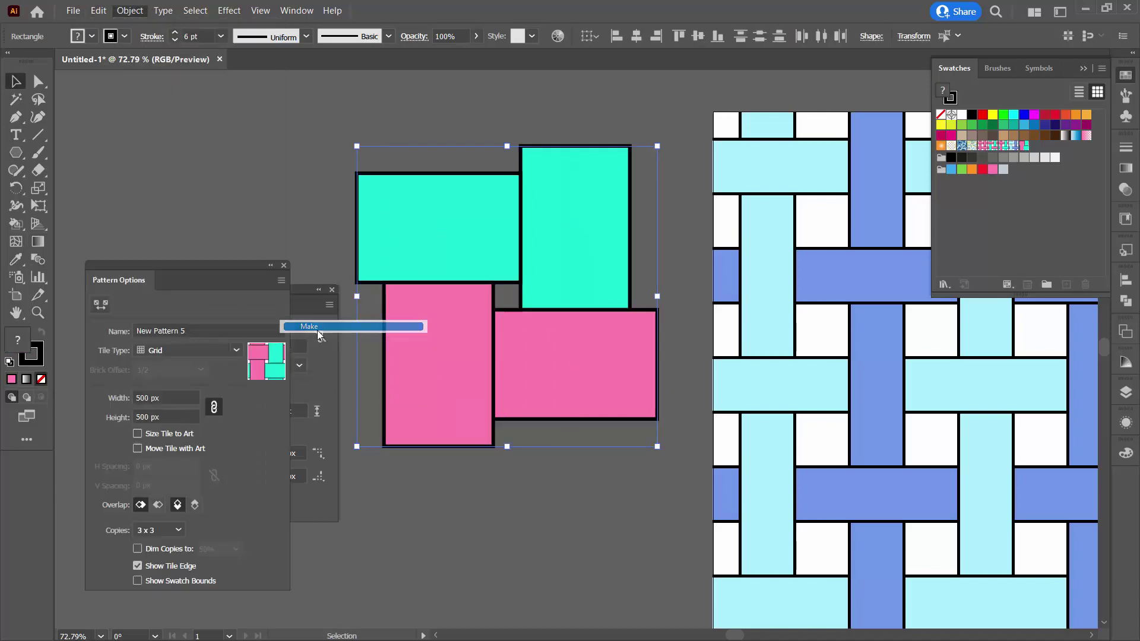
click(699, 359)
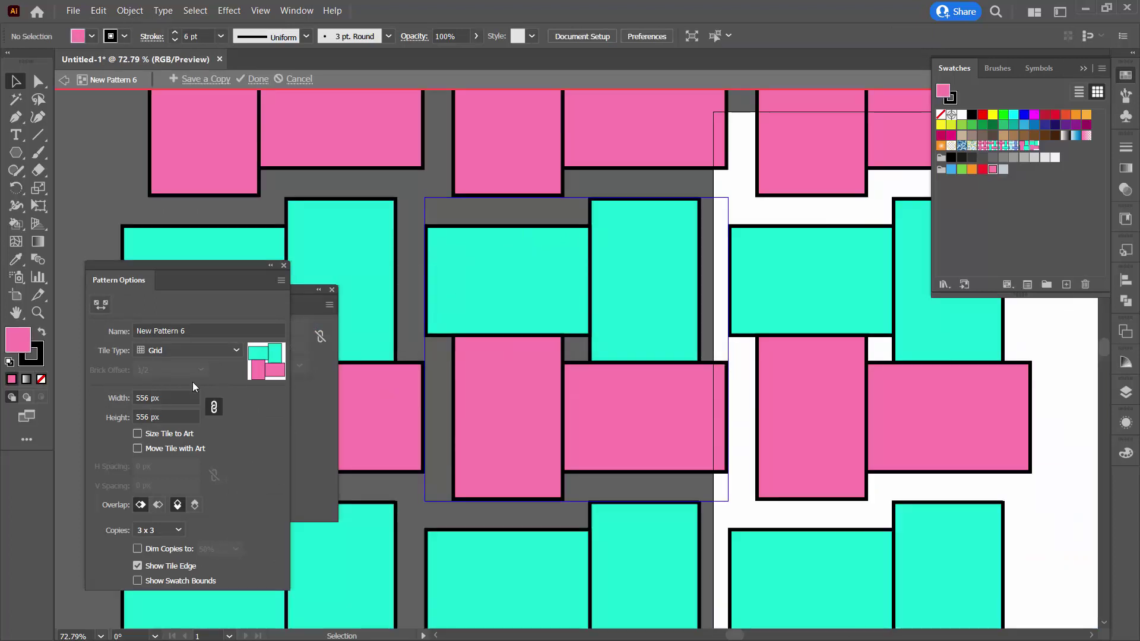
Set the tile width to 500 px and finish New Pattern 6
click(178, 398)
text(500)
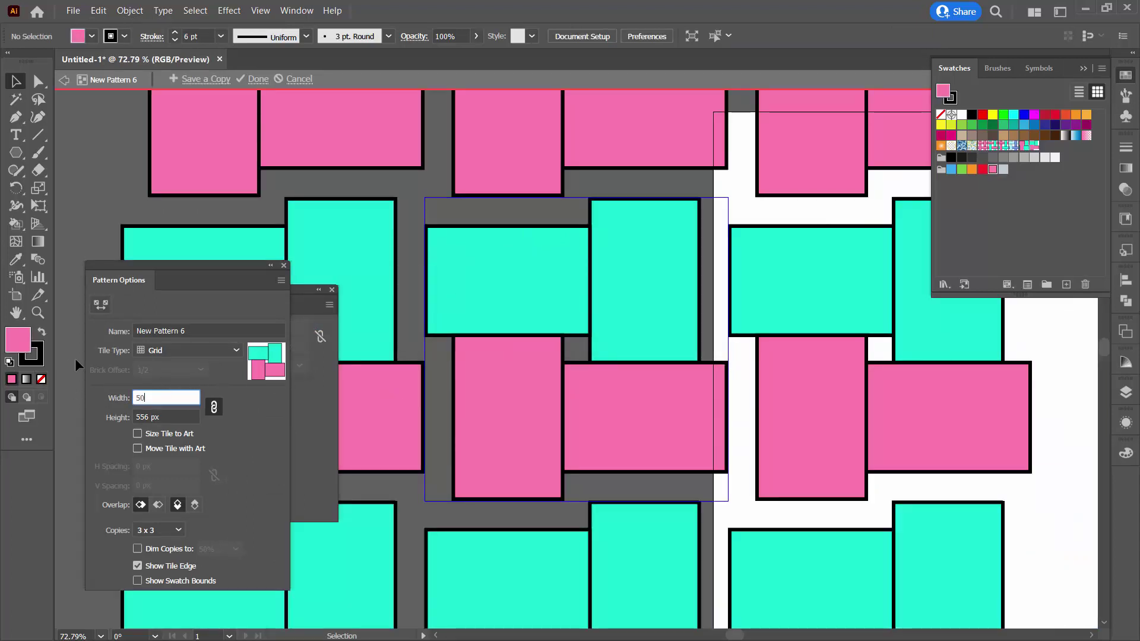
key(Tab)
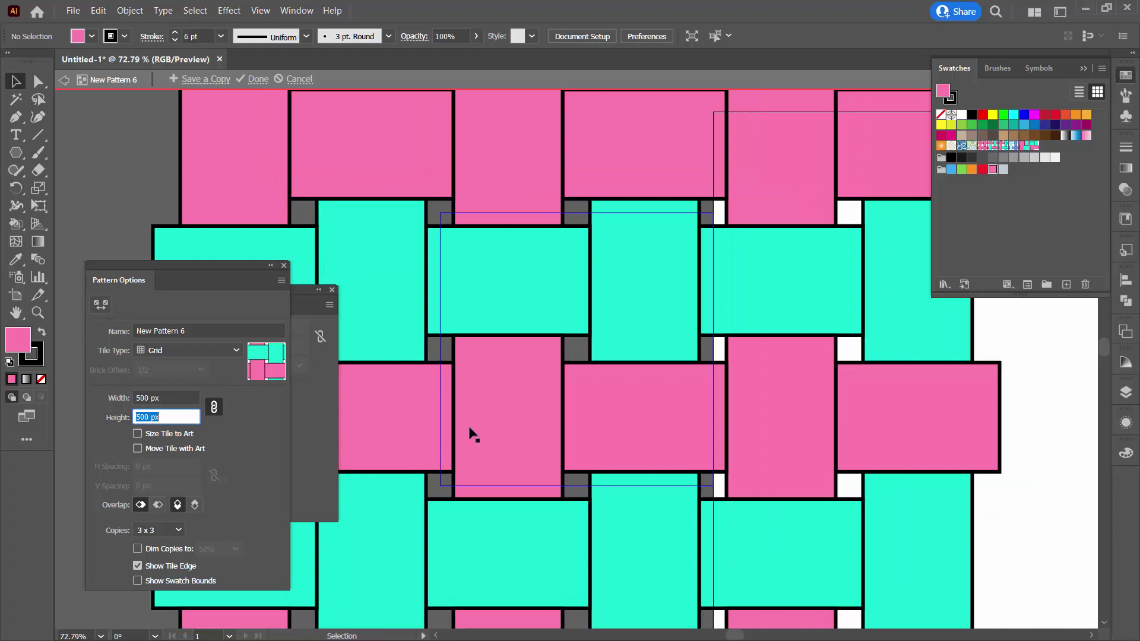
click(258, 79)
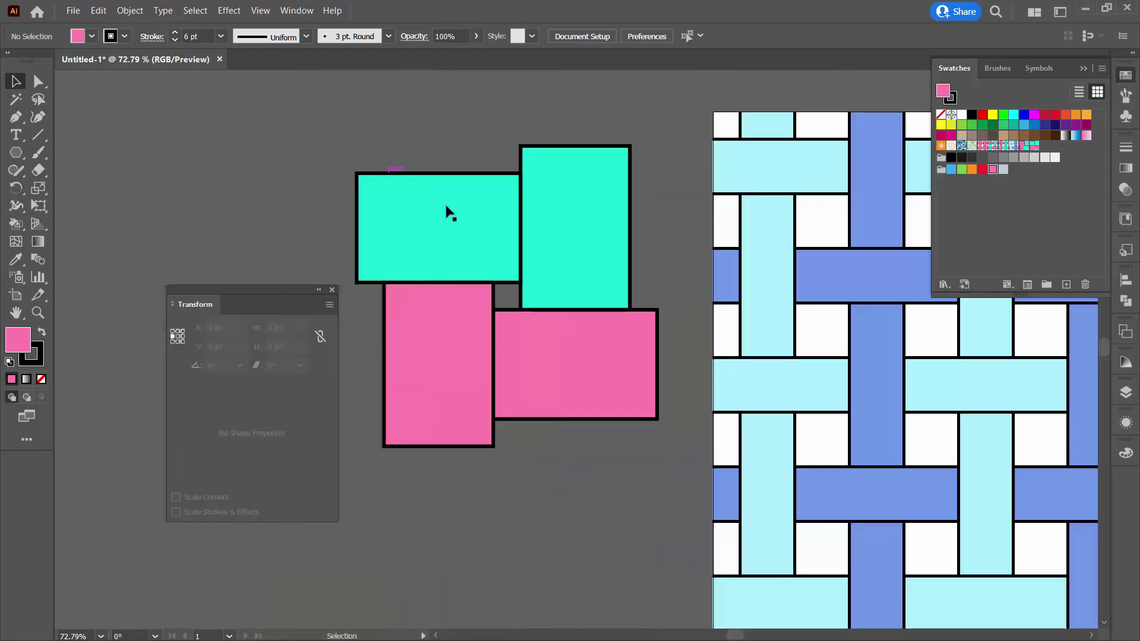
drag(974, 448, 640, 404)
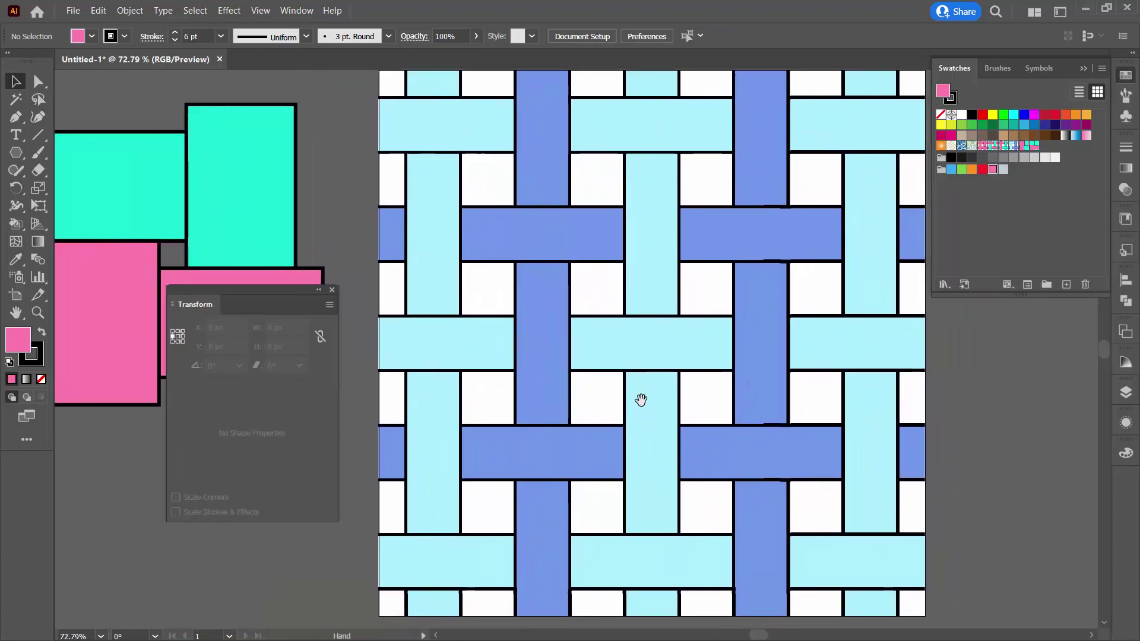
Fill the 1000 px square with the colour-swapped periwinkle and aqua weave pattern swatch
click(639, 393)
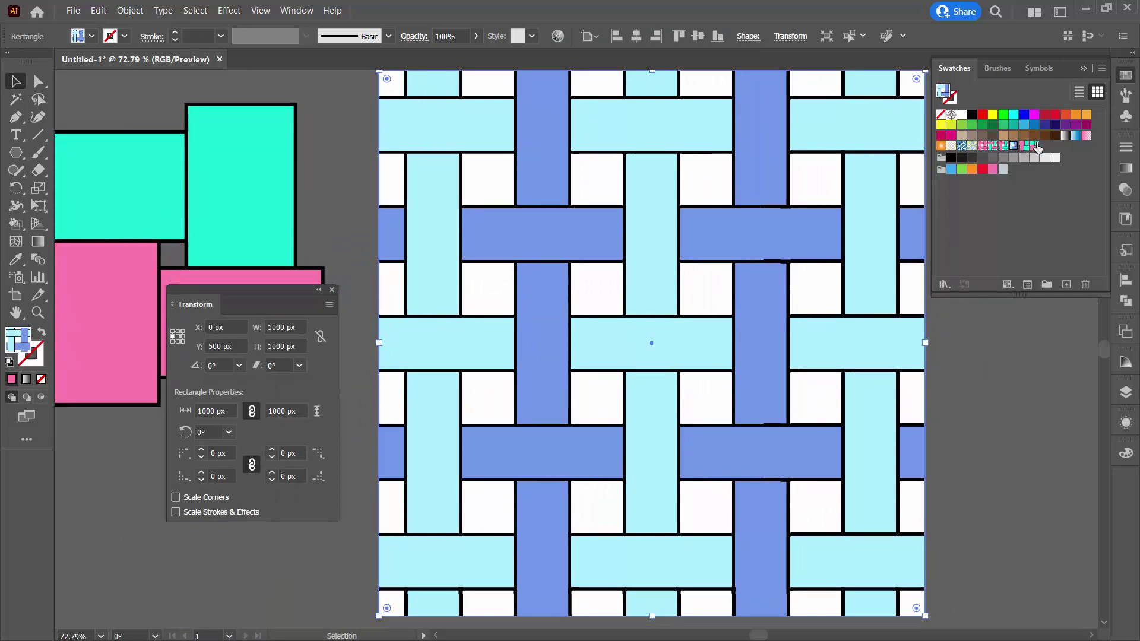
click(1025, 148)
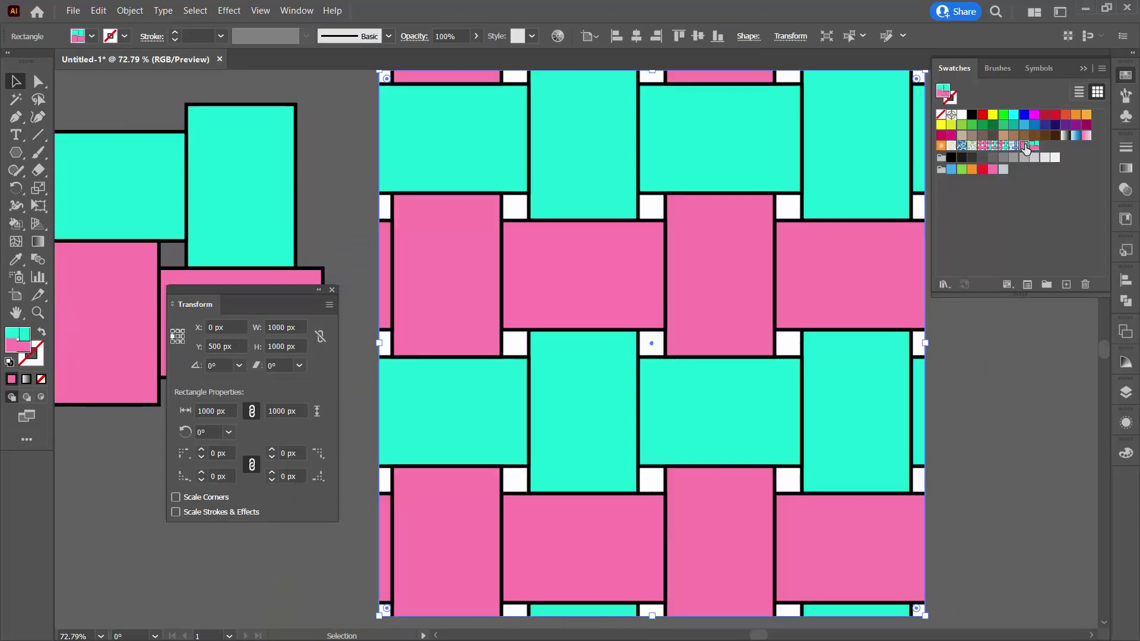
click(1026, 147)
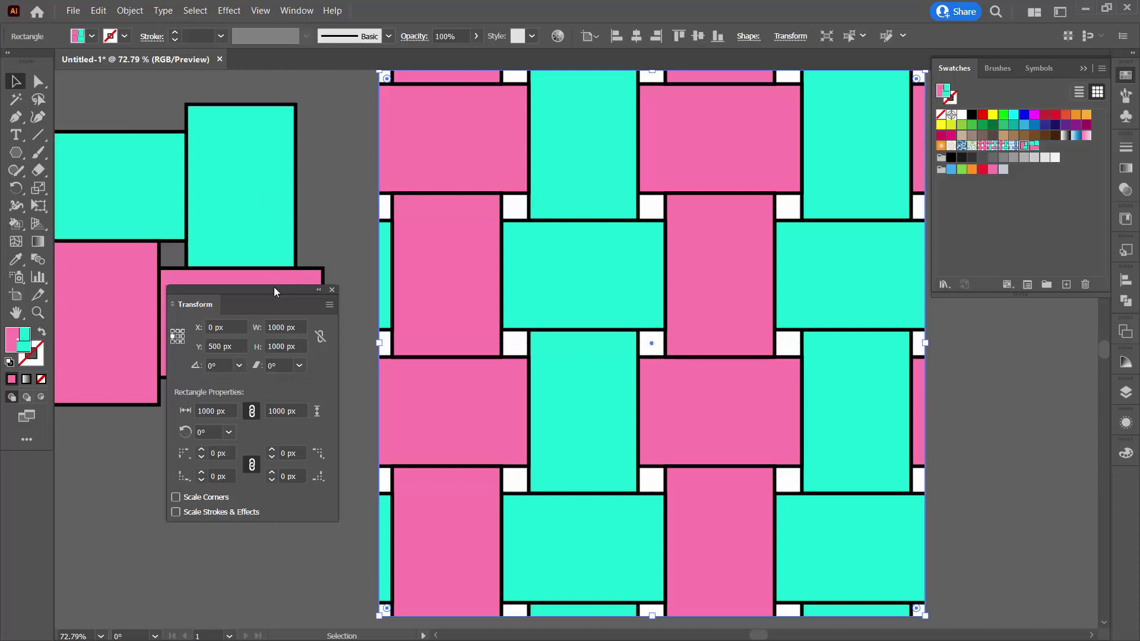
drag(273, 289, 215, 407)
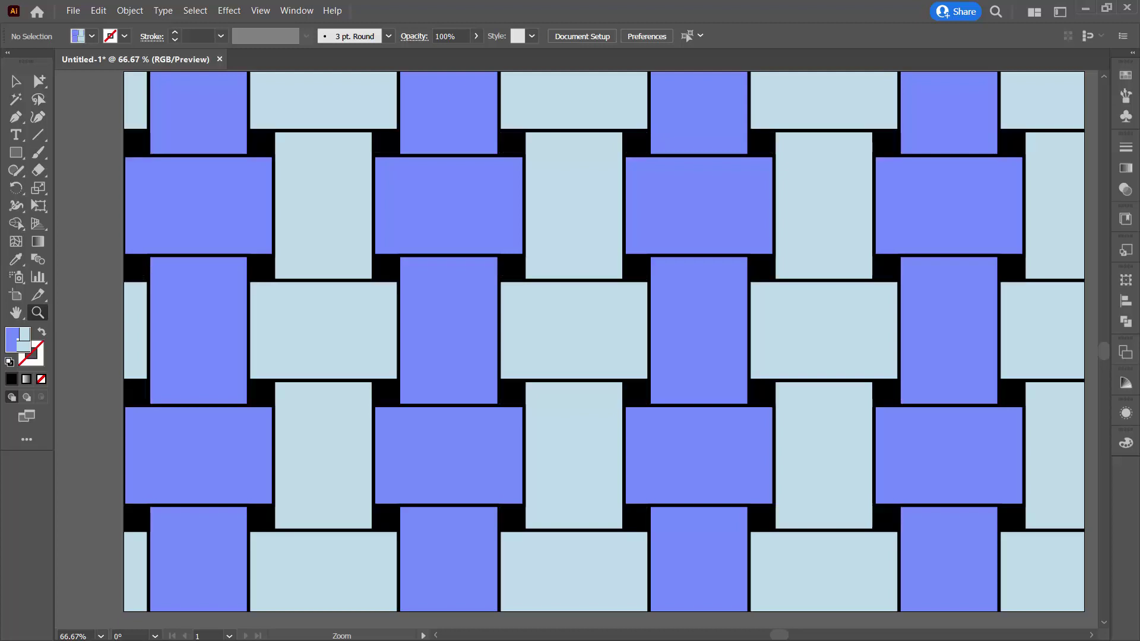
In the Layers panel, hide and reshow the weave pattern and black backing rectangle sublayers
key(F7)
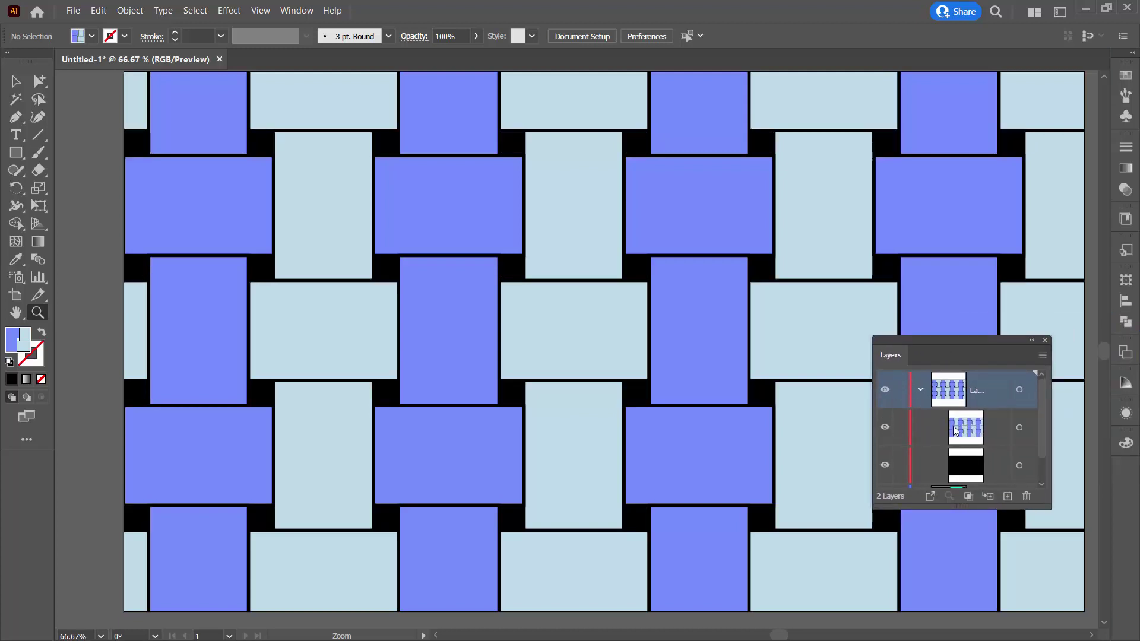
click(885, 427)
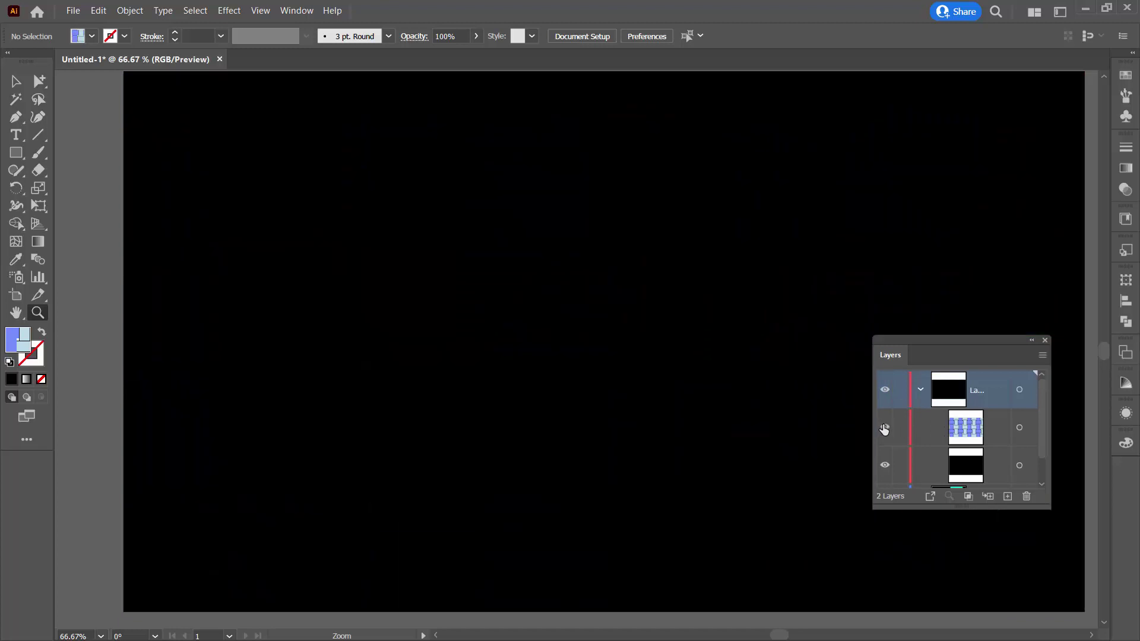
click(884, 427)
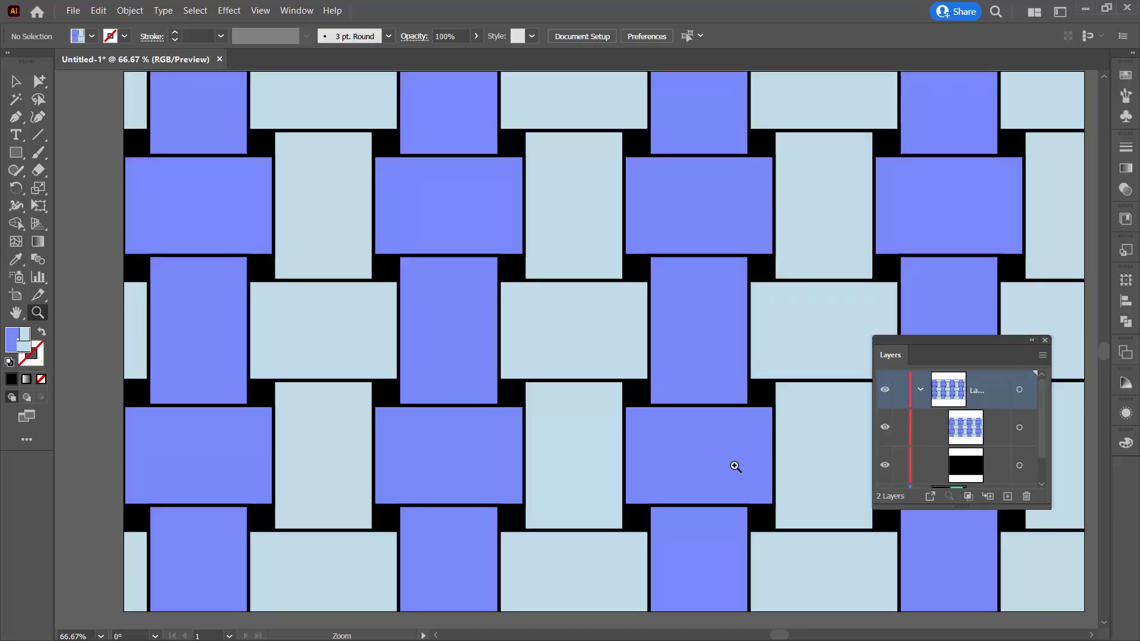
click(885, 465)
click(885, 466)
drag(956, 351, 1029, 444)
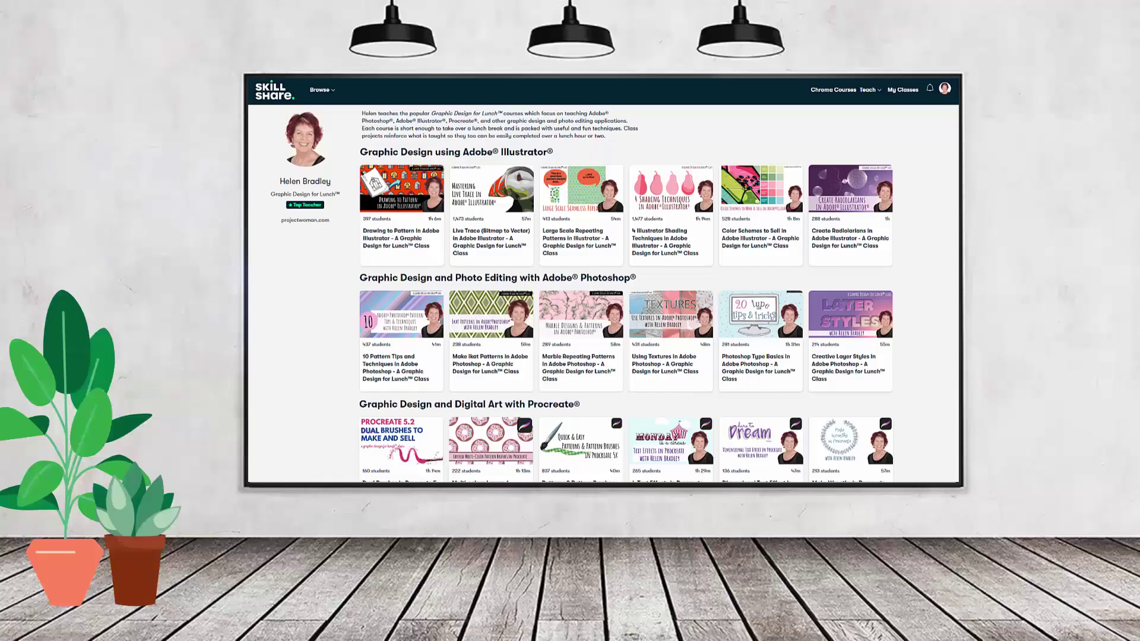